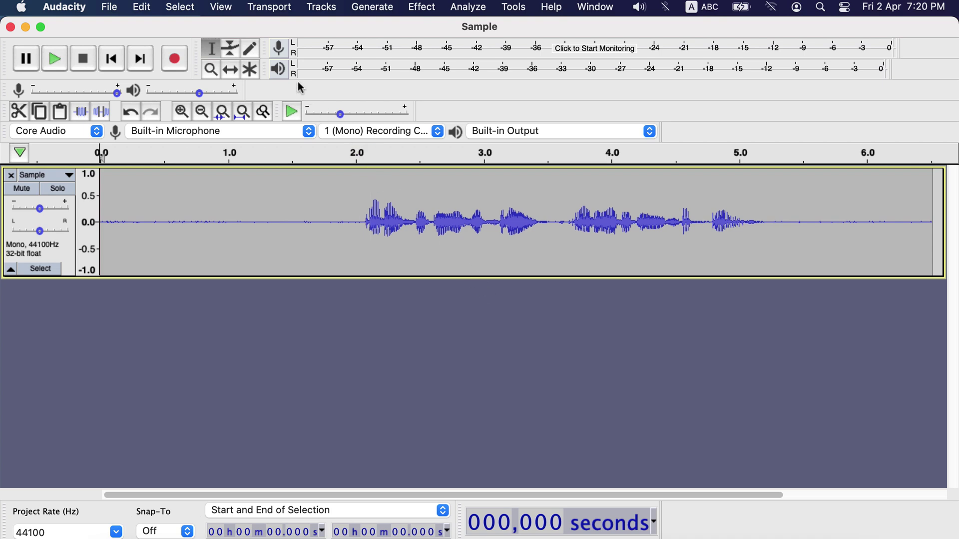
Step: Open the project's edit history from the View menu and close it again
{"action": "left_click", "coordinate": [221, 7]}
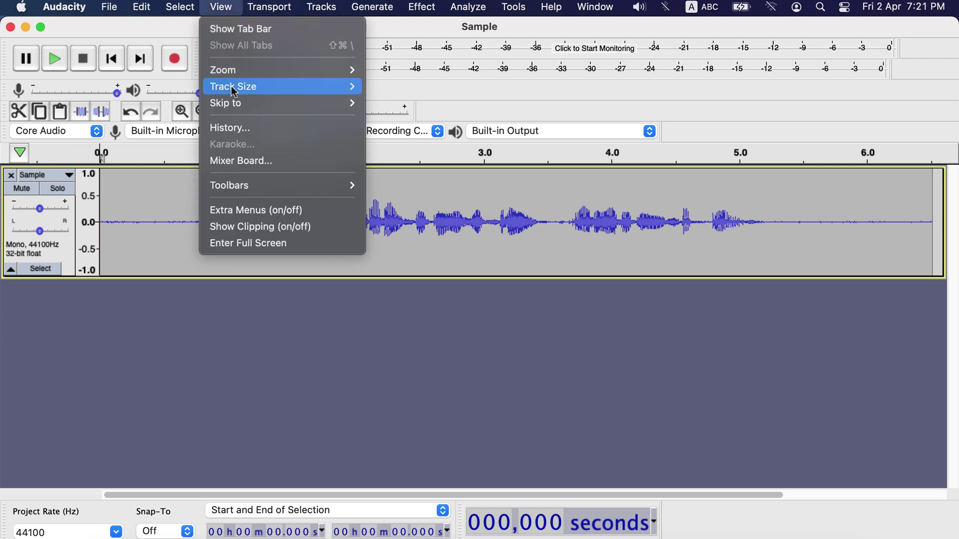
{"action": "left_click", "coordinate": [235, 128]}
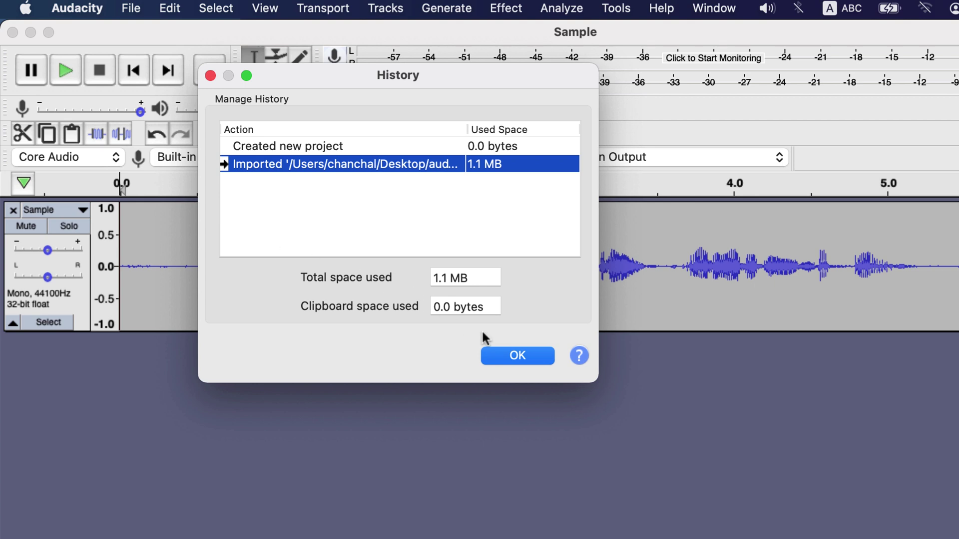
{"action": "left_click", "coordinate": [515, 356]}
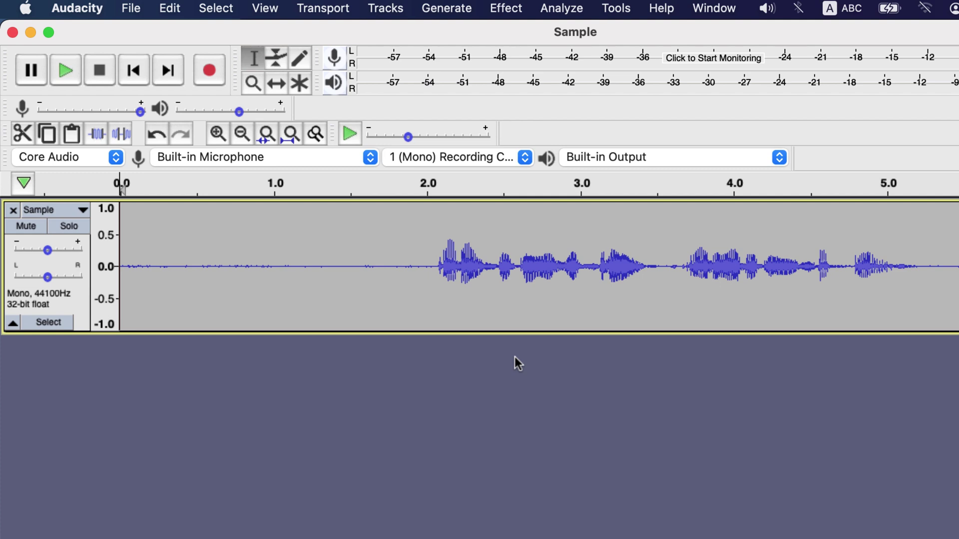
Step: Capture a Noise Reduction noise profile from the silent stretch around 1 second
{"action": "left_click_drag", "start_coordinate": [368, 266], "coordinate": [262, 265]}
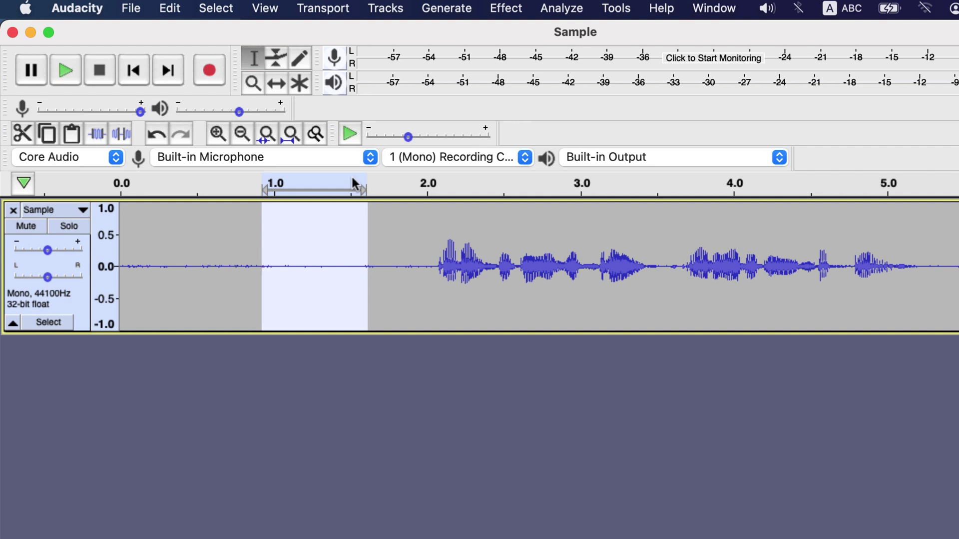
{"action": "left_click", "coordinate": [519, 8]}
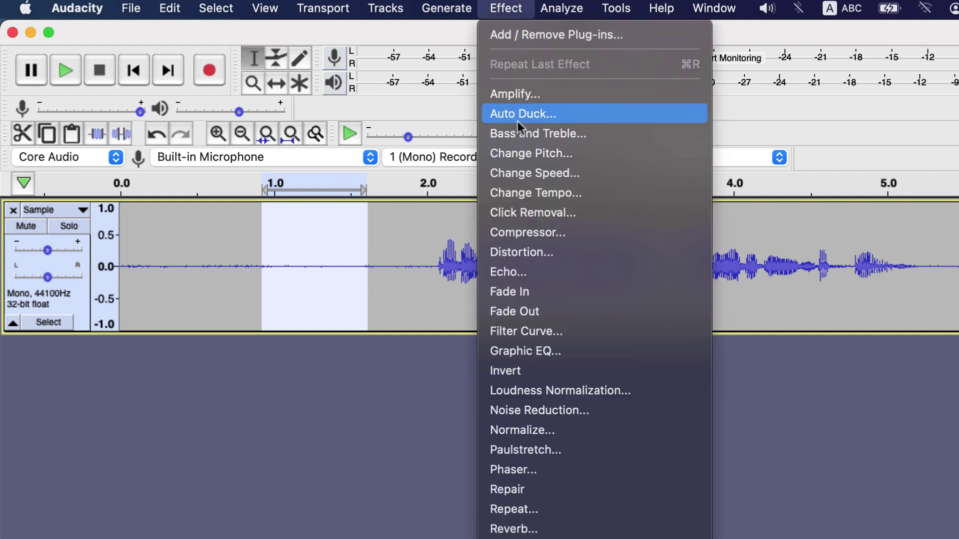
{"action": "left_click", "coordinate": [525, 403]}
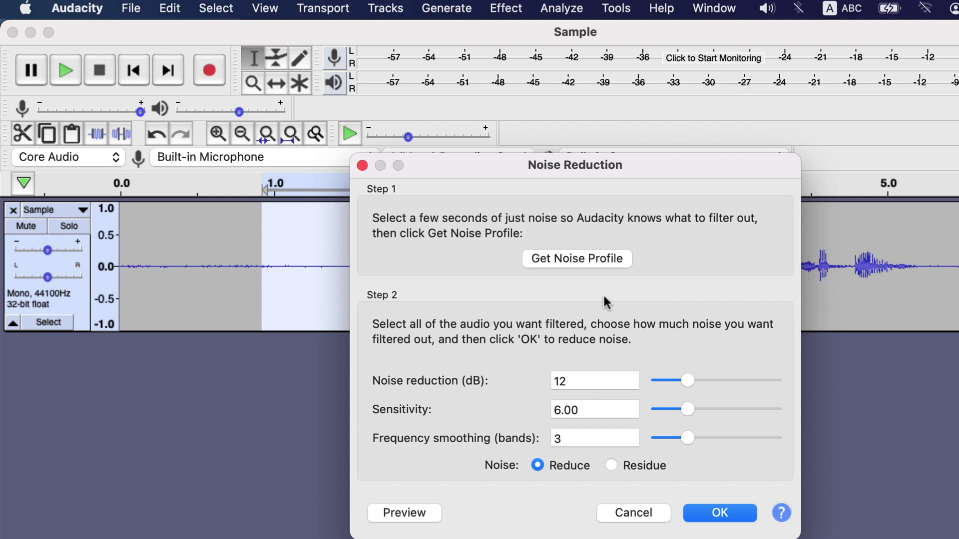
{"action": "left_click", "coordinate": [603, 259]}
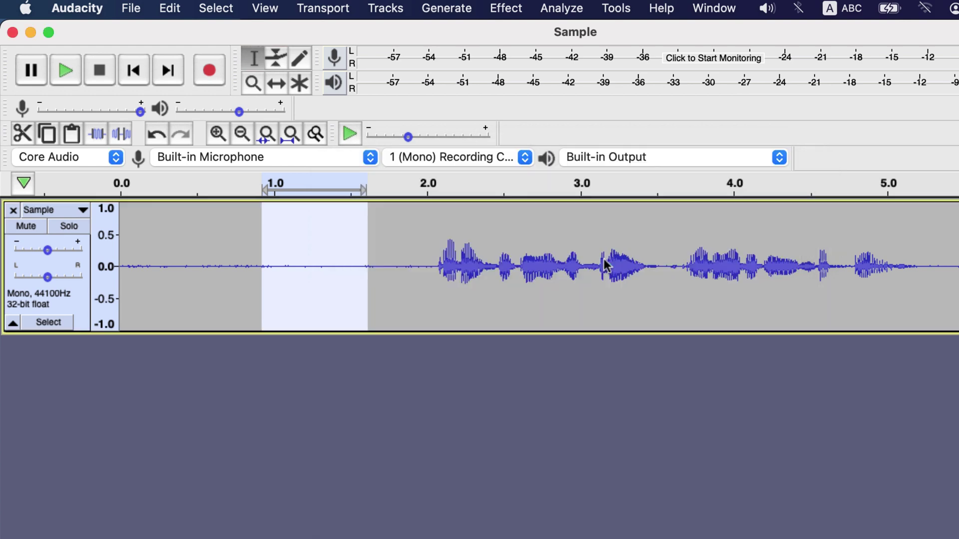
Step: Apply Noise Reduction to the whole Sample clip with the captured profile
{"action": "double_click", "coordinate": [496, 249]}
{"action": "left_click", "coordinate": [507, 9]}
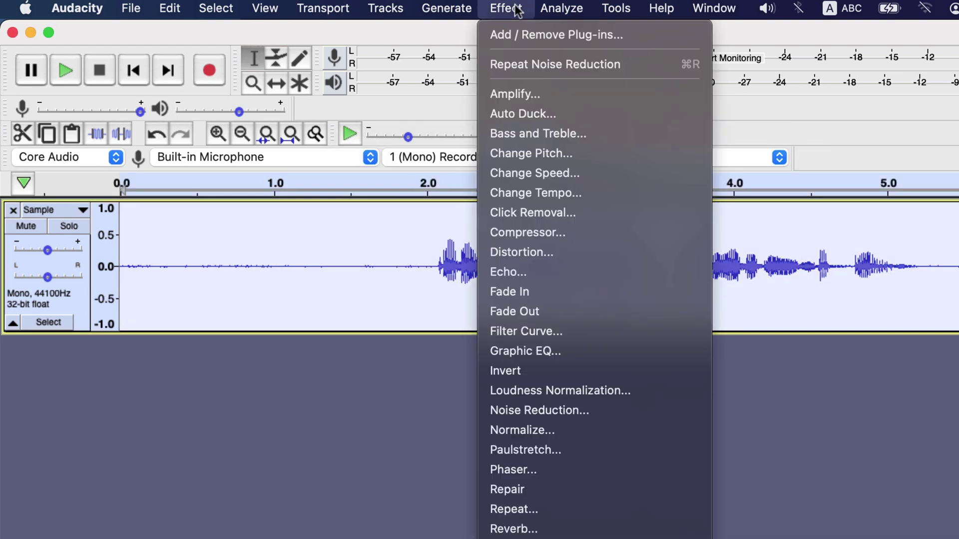
{"action": "left_click", "coordinate": [519, 403]}
{"action": "left_click", "coordinate": [700, 512]}
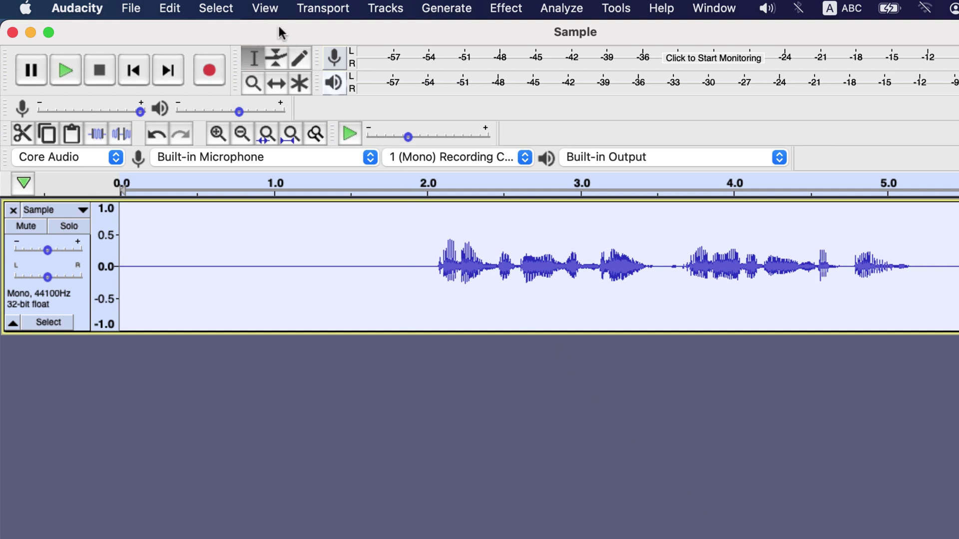
{"action": "left_click", "coordinate": [265, 9]}
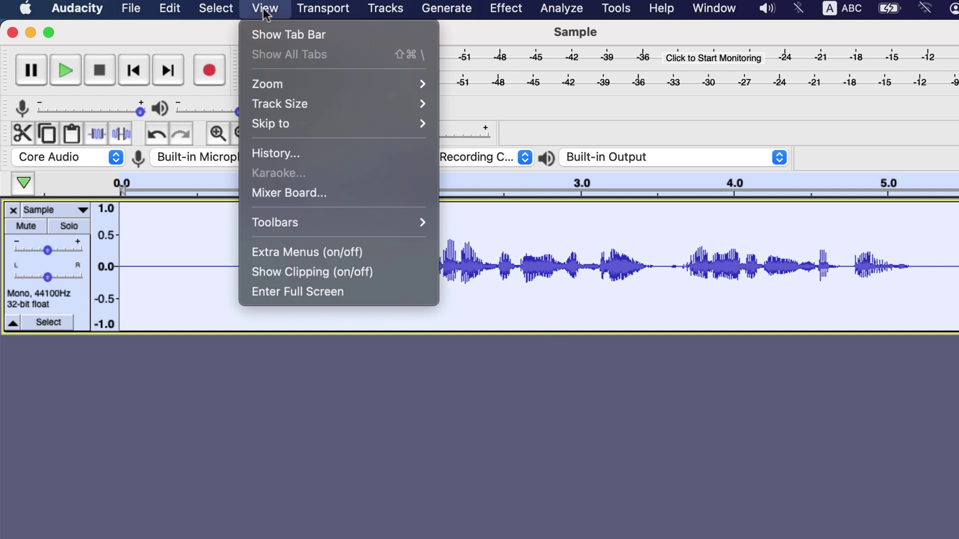
{"action": "left_click", "coordinate": [291, 155]}
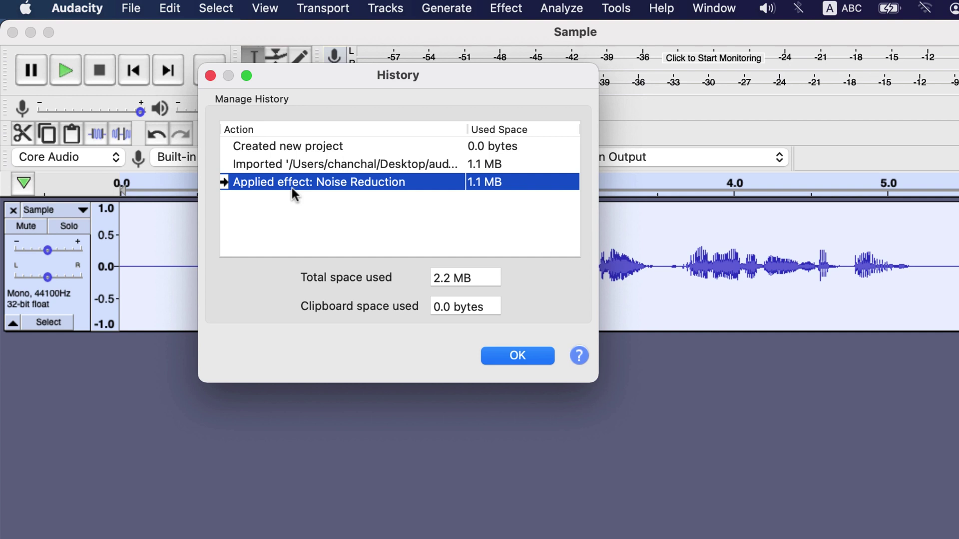
{"action": "left_click", "coordinate": [210, 75]}
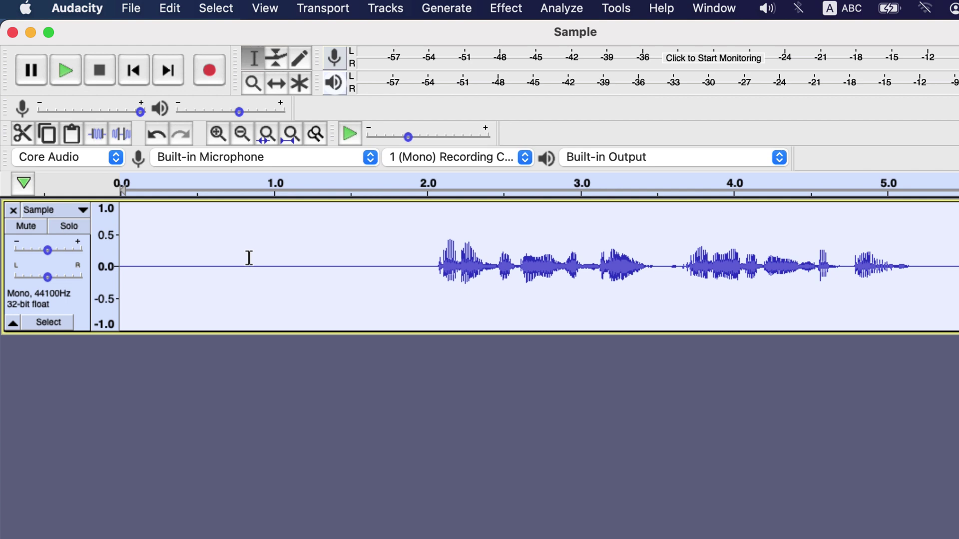
Step: Delete the 0.70–1.20 s silence and the tail from about 4.6 s to the end
{"action": "left_click_drag", "start_coordinate": [229, 260], "coordinate": [304, 265]}
{"action": "key", "text": "Delete"}
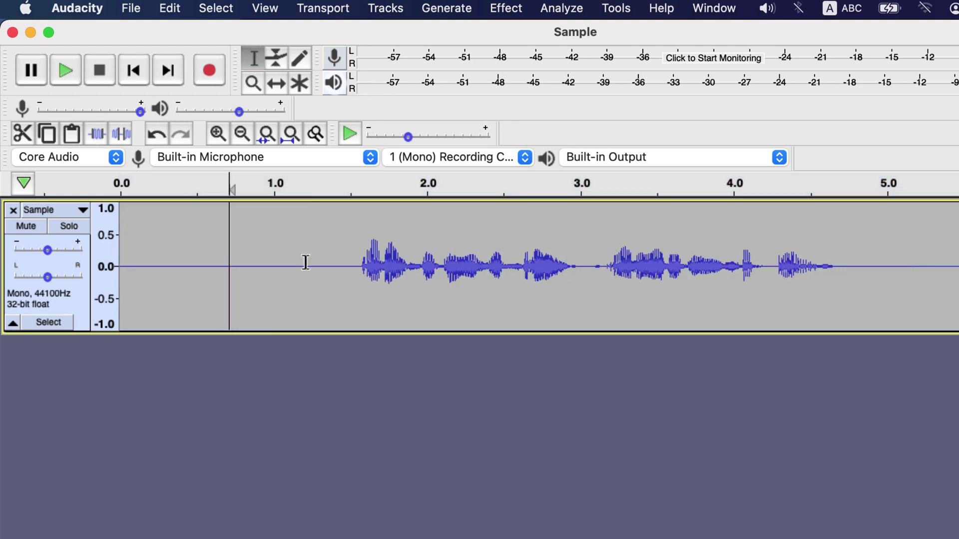
{"action": "left_click_drag", "start_coordinate": [862, 265], "coordinate": [956, 264]}
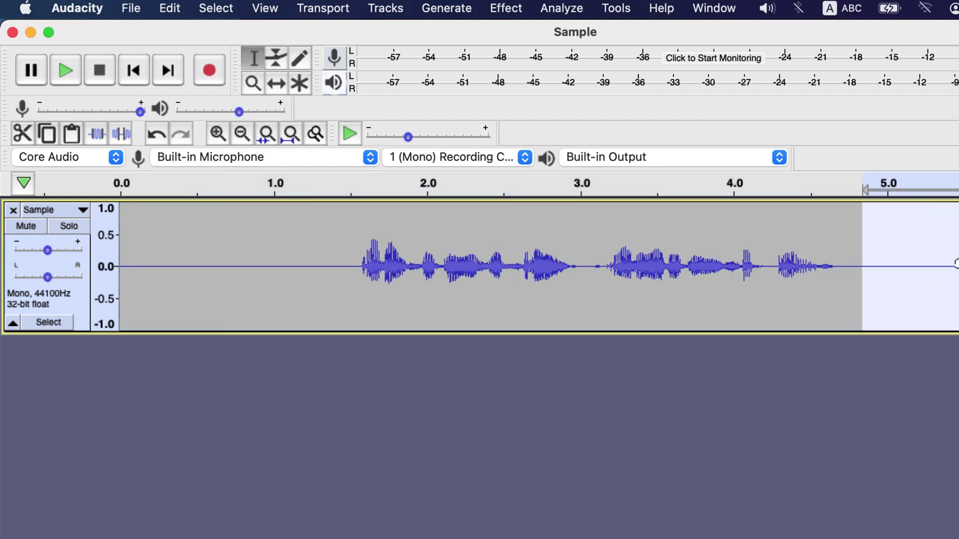
{"action": "key", "text": "Delete"}
Step: Paste a copy of the 2.6–3.0 s speech at about 4.95 s
{"action": "left_click_drag", "start_coordinate": [521, 265], "coordinate": [578, 270]}
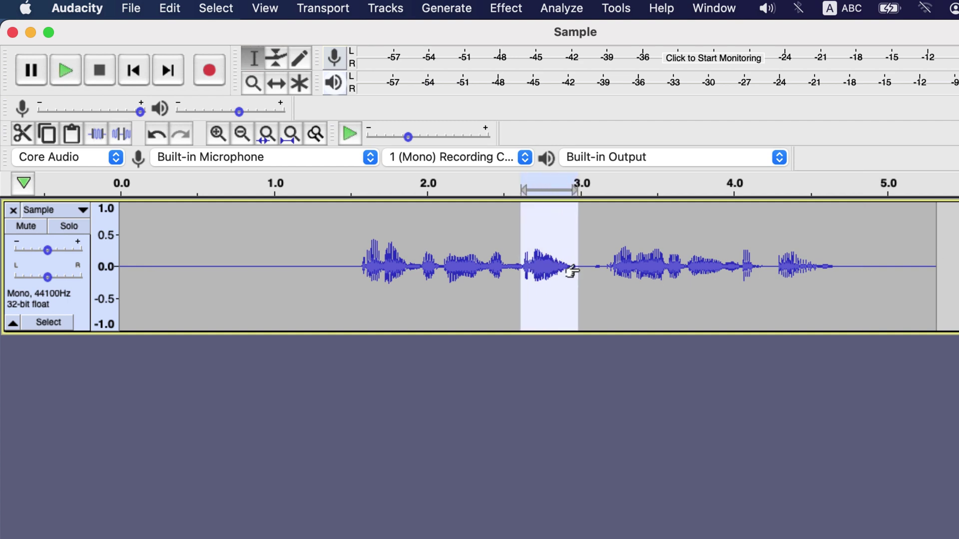
{"action": "left_click", "coordinate": [879, 267]}
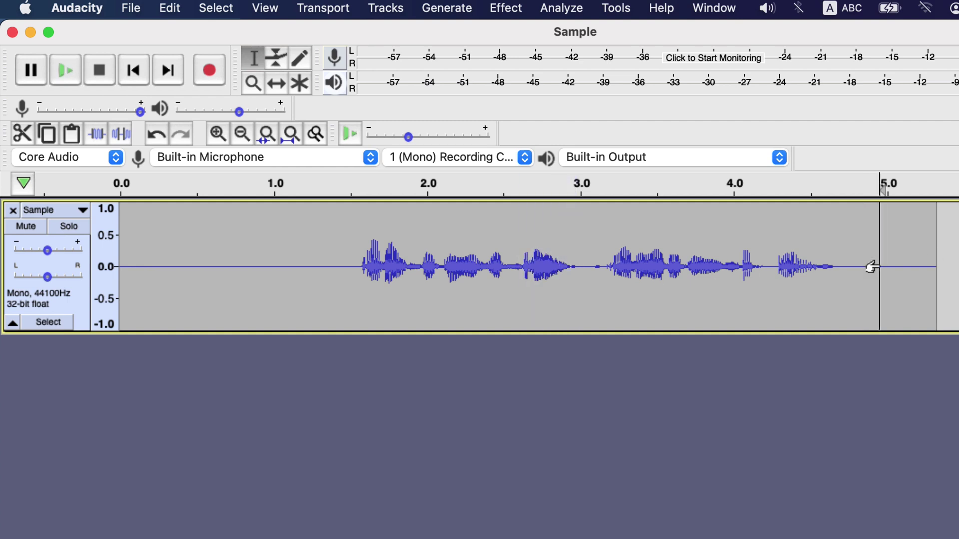
{"action": "key", "text": "super+v"}
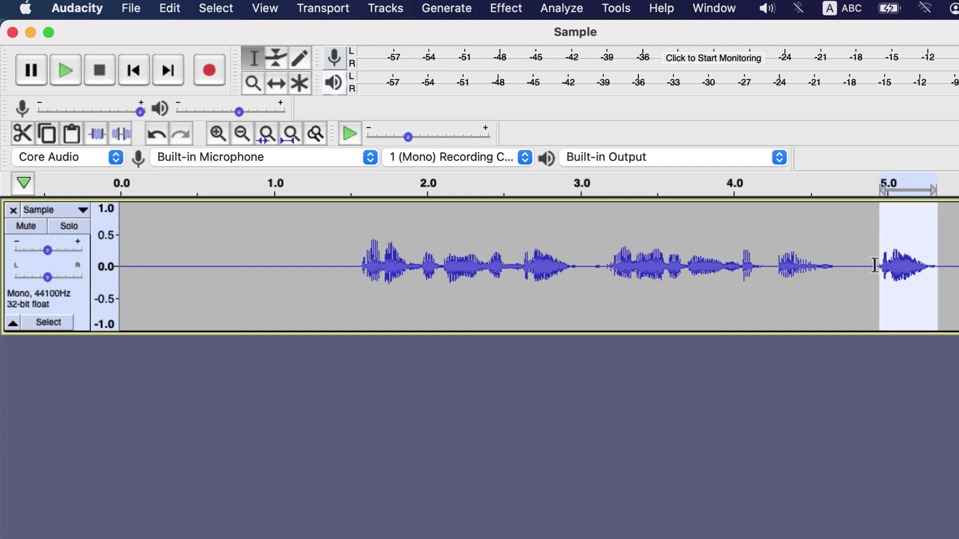
Step: Open View > History and move the dialog lower to uncover the track
{"action": "left_click", "coordinate": [265, 10]}
{"action": "left_click", "coordinate": [286, 153]}
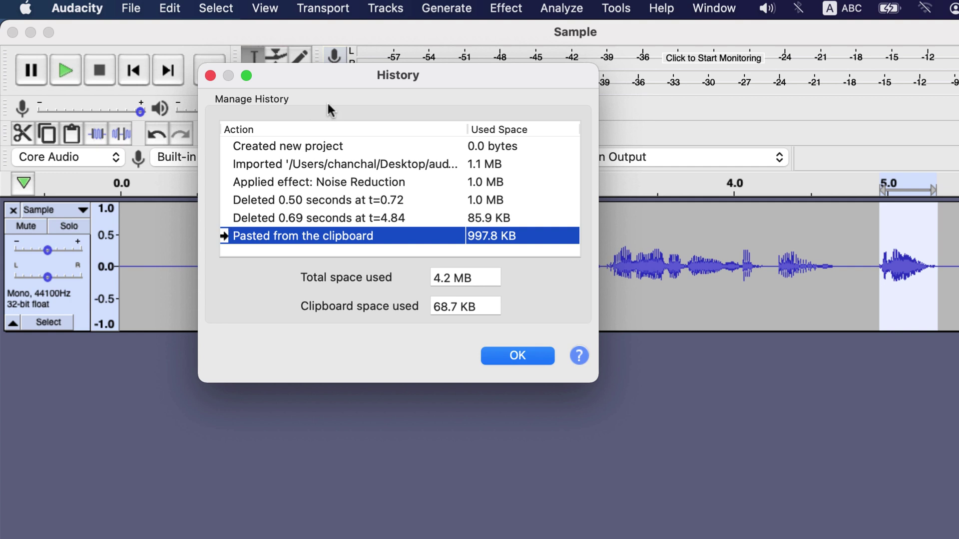
{"action": "left_click_drag", "start_coordinate": [350, 80], "coordinate": [322, 315]}
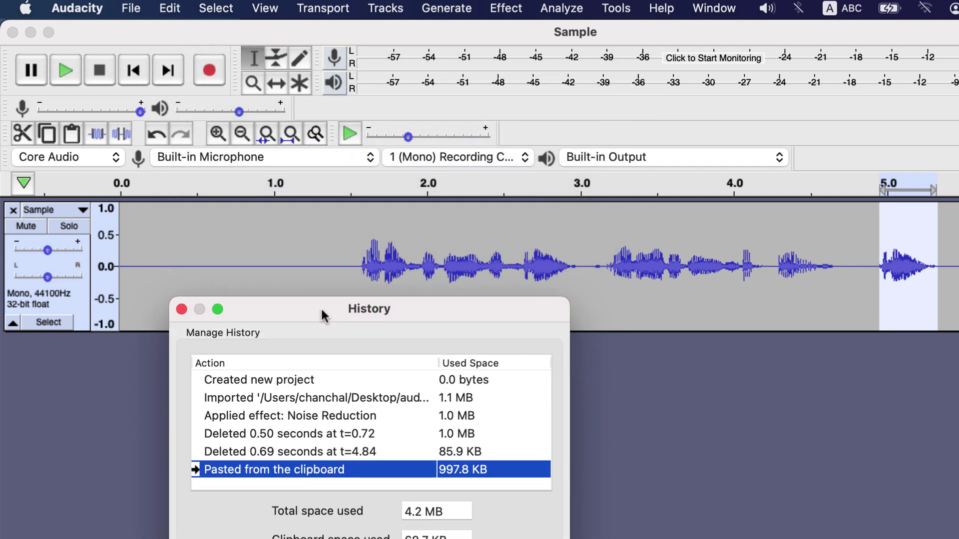
Step: Undo back past the paste and tail trim, then redo both to restore the paste
{"action": "left_click", "coordinate": [271, 450]}
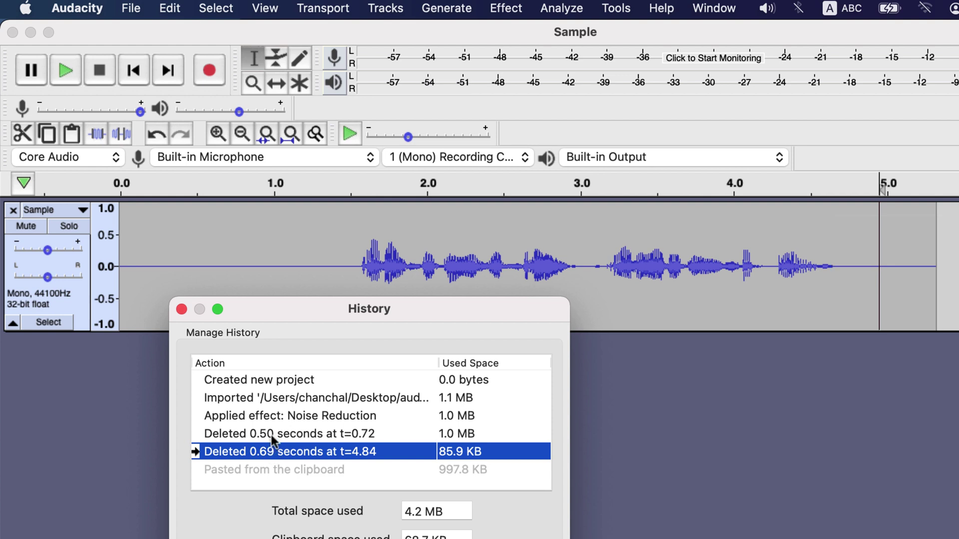
{"action": "left_click", "coordinate": [271, 433]}
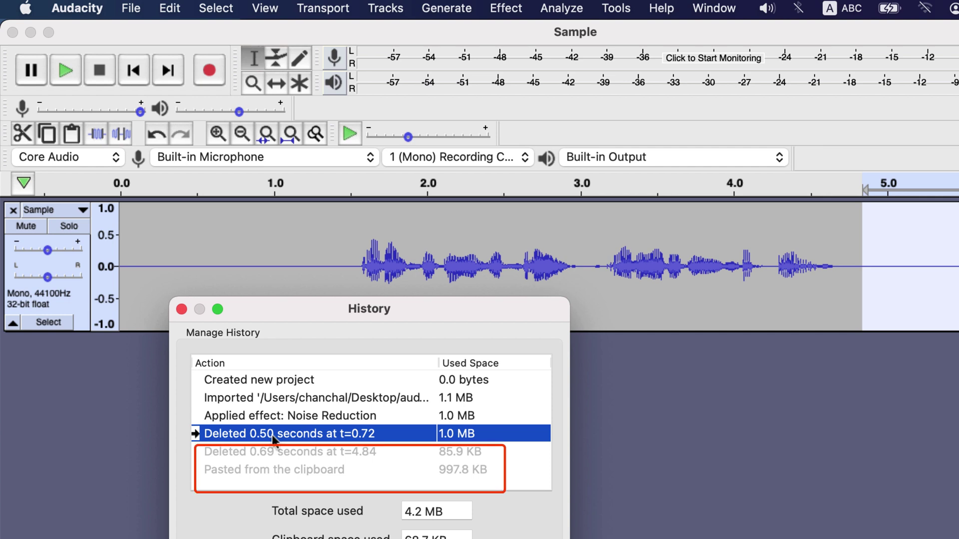
{"action": "left_click", "coordinate": [271, 447]}
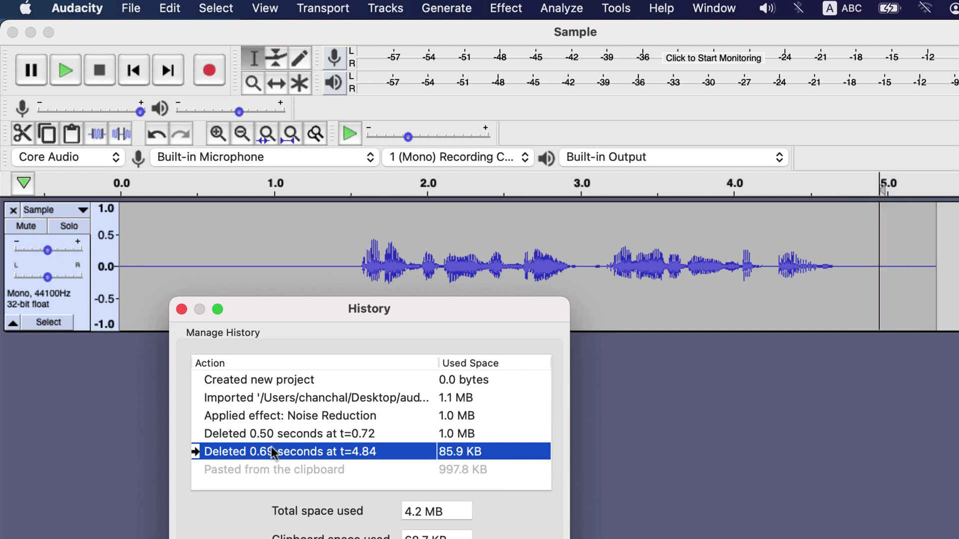
{"action": "left_click", "coordinate": [271, 468]}
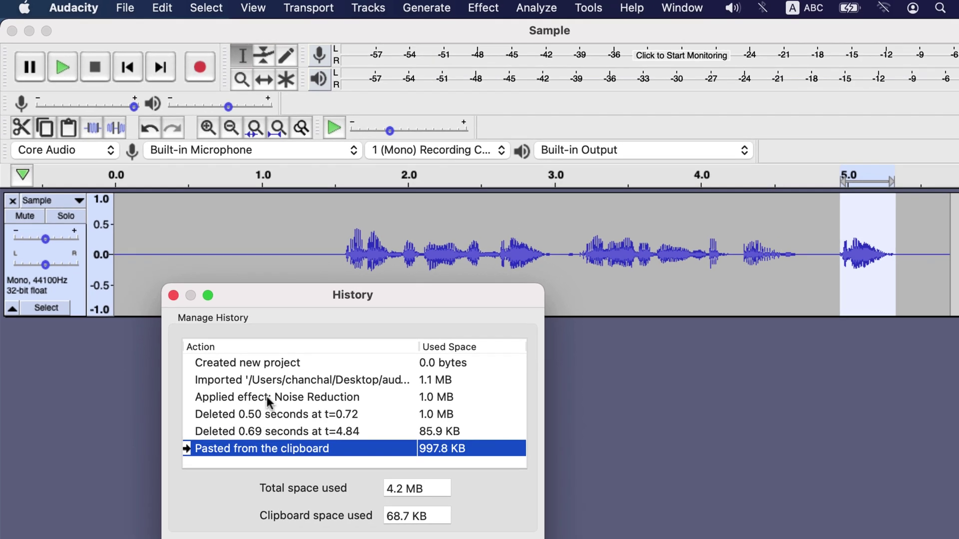
Step: Roll the project back to just after Noise Reduction in History, undoing both deletions and the paste
{"action": "left_click", "coordinate": [282, 415]}
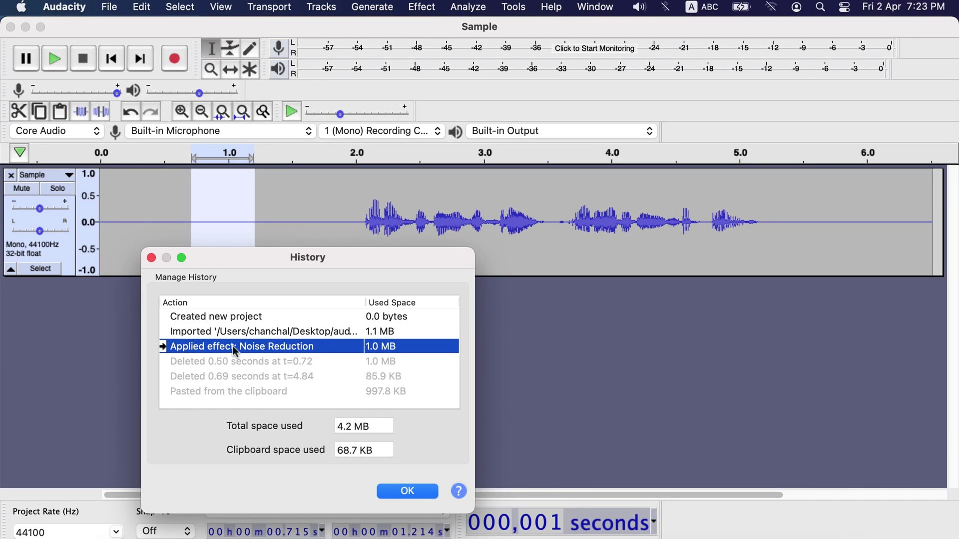
{"action": "left_click", "coordinate": [406, 492]}
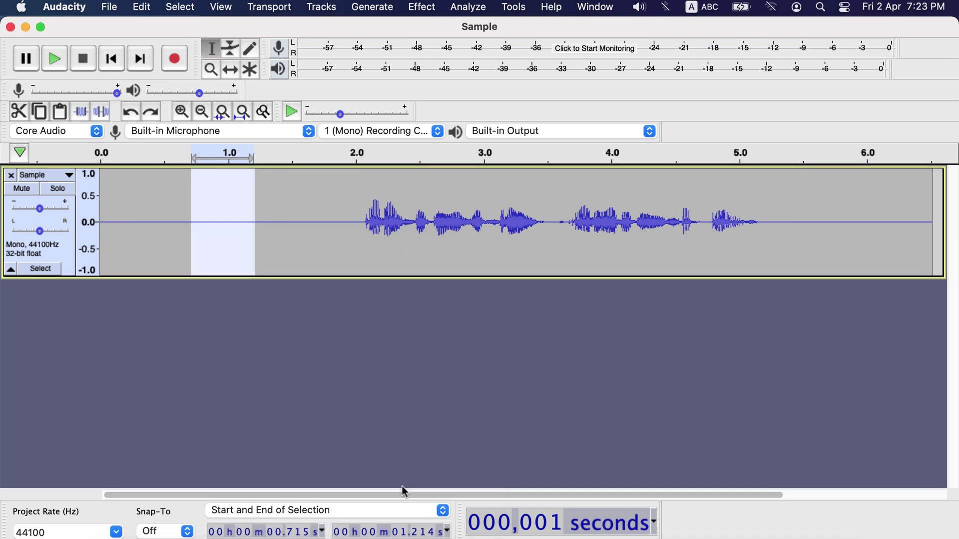
{"action": "left_click", "coordinate": [221, 8]}
{"action": "left_click", "coordinate": [247, 133]}
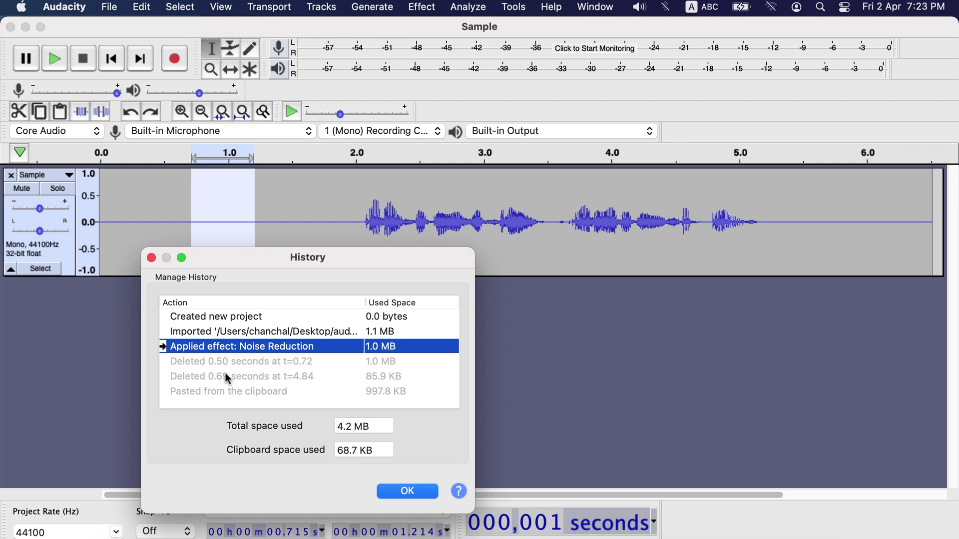
{"action": "left_click", "coordinate": [225, 389]}
{"action": "left_click", "coordinate": [224, 376]}
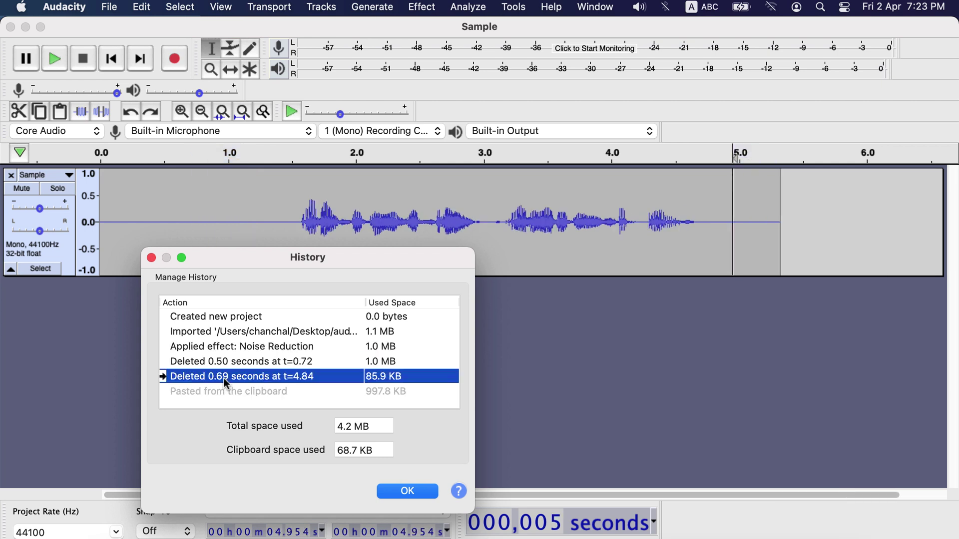
{"action": "left_click", "coordinate": [220, 363]}
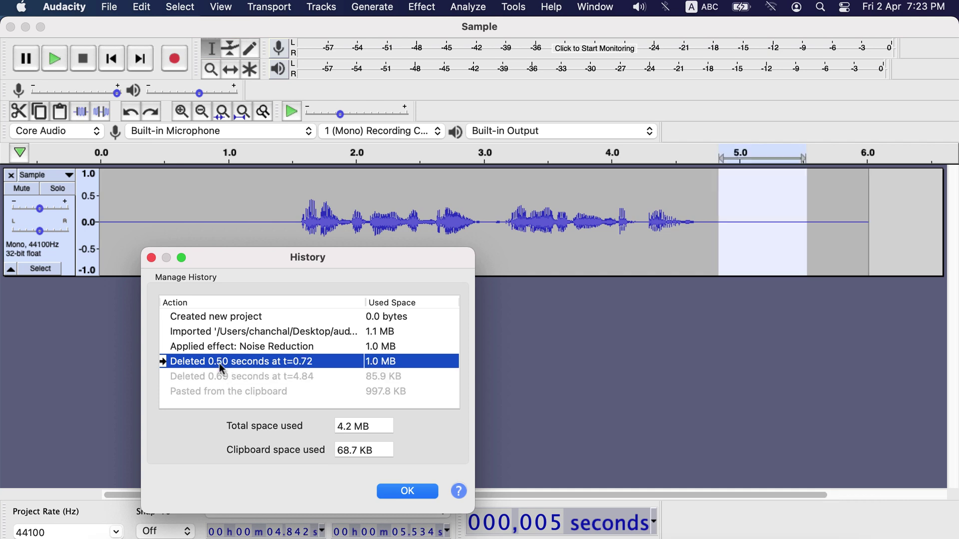
{"action": "left_click", "coordinate": [198, 344]}
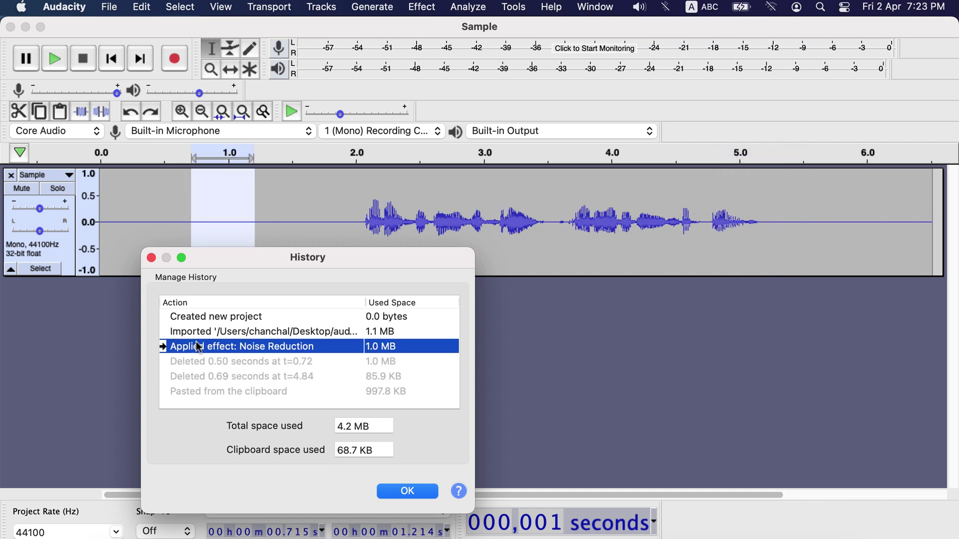
{"action": "left_click", "coordinate": [407, 491]}
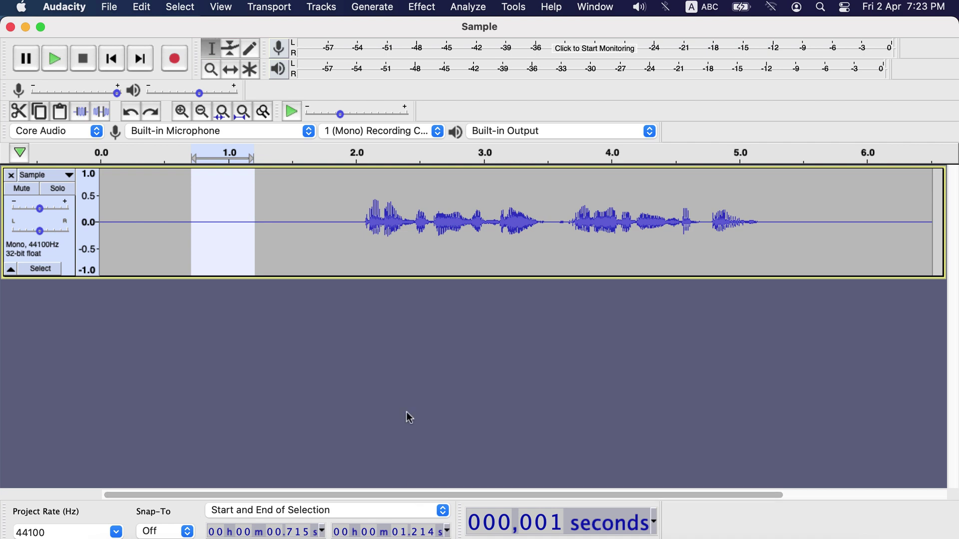
Step: Normalize the whole Sample recording to a -3.0 dB peak
{"action": "double_click", "coordinate": [382, 234]}
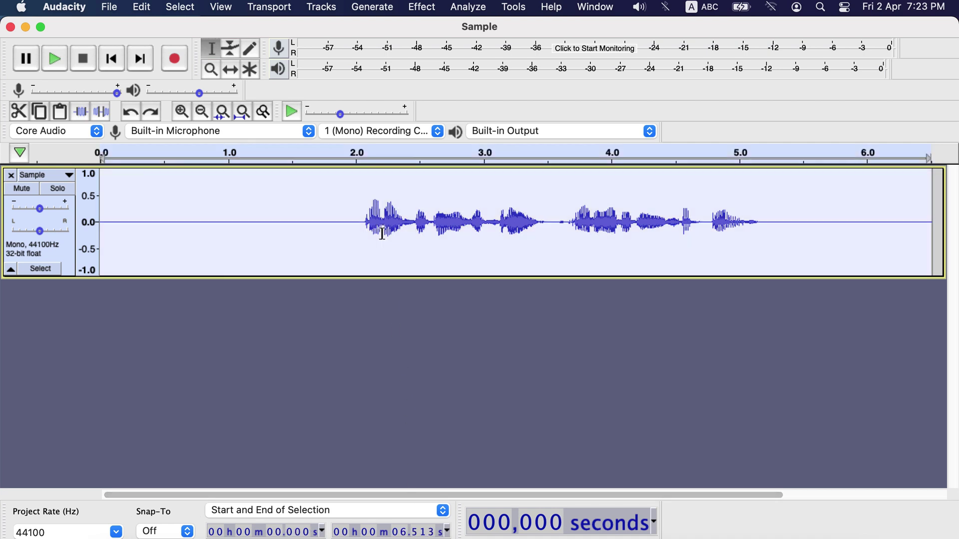
{"action": "left_click", "coordinate": [428, 8]}
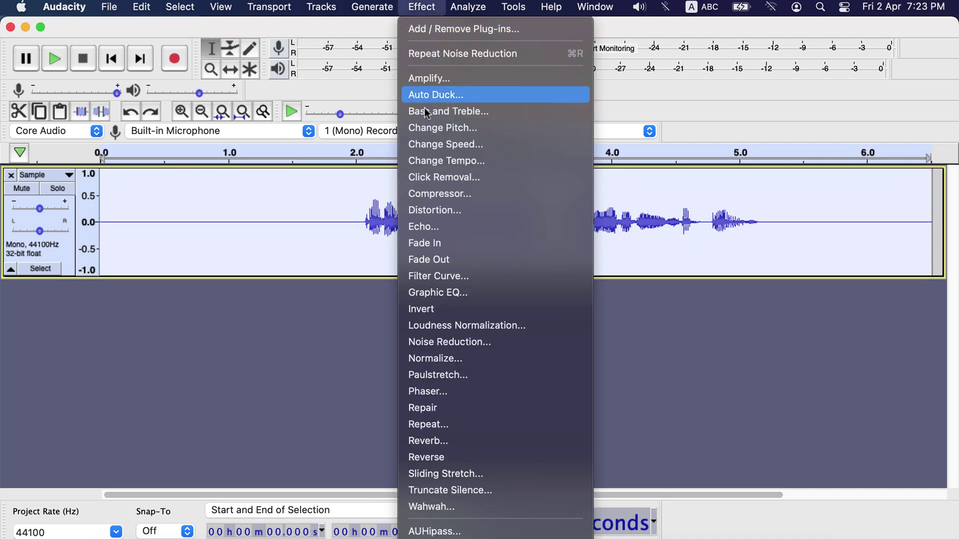
{"action": "left_click", "coordinate": [424, 361]}
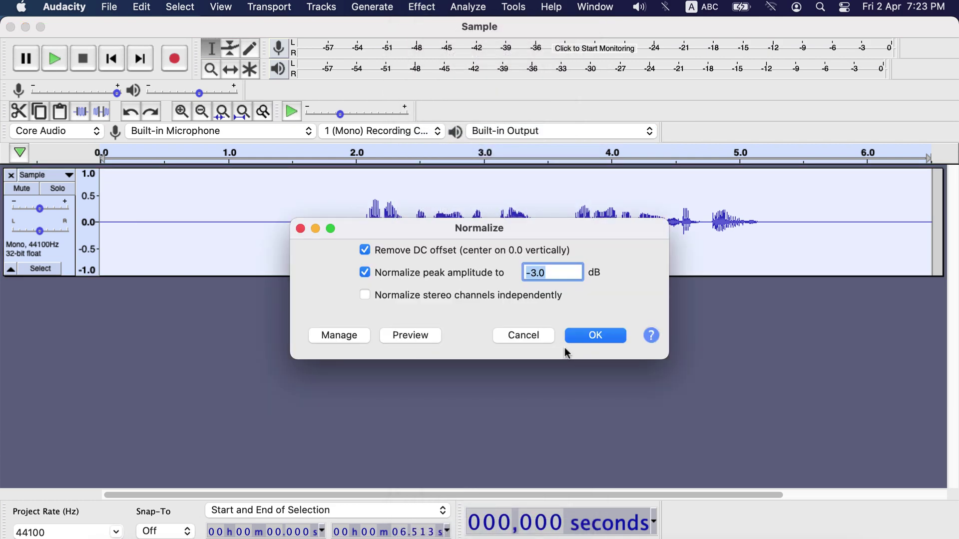
{"action": "left_click", "coordinate": [607, 337]}
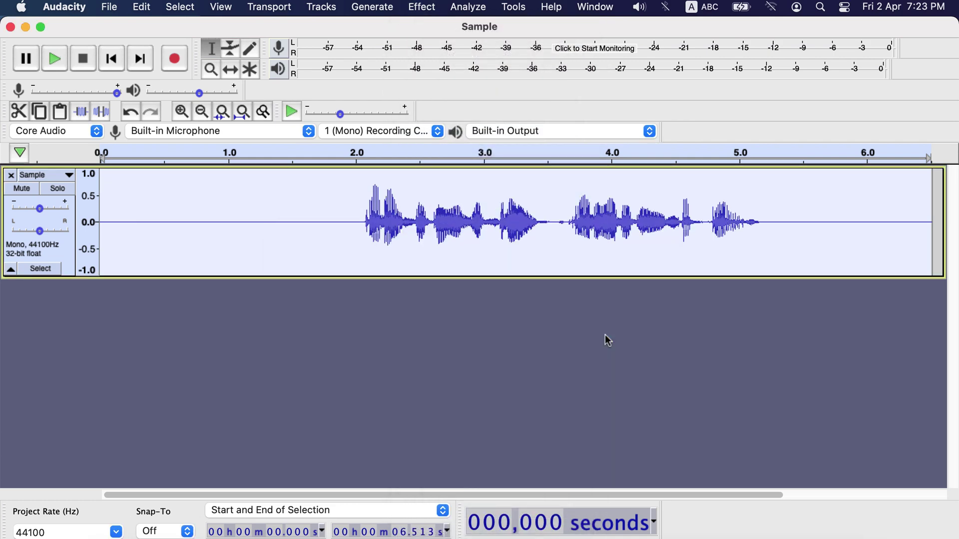
Step: In the History dialog, step back before Normalize, then close the dialog
{"action": "left_click", "coordinate": [222, 8]}
{"action": "left_click", "coordinate": [245, 128]}
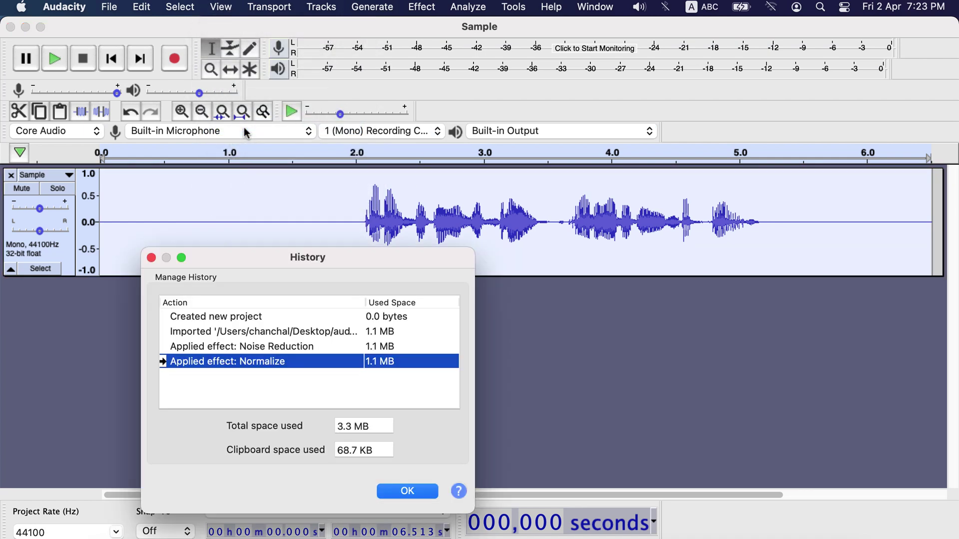
{"action": "left_click", "coordinate": [236, 348]}
{"action": "left_click", "coordinate": [151, 258]}
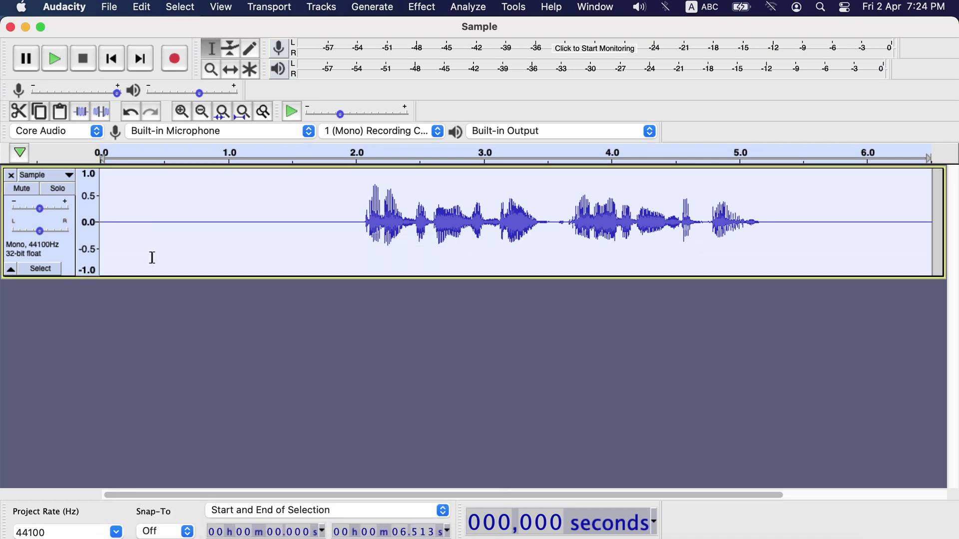
Step: Save the project as 'editing history.aup3' in the audacity projects folder
{"action": "left_click", "coordinate": [109, 7]}
{"action": "mouse_move", "coordinate": [149, 109]}
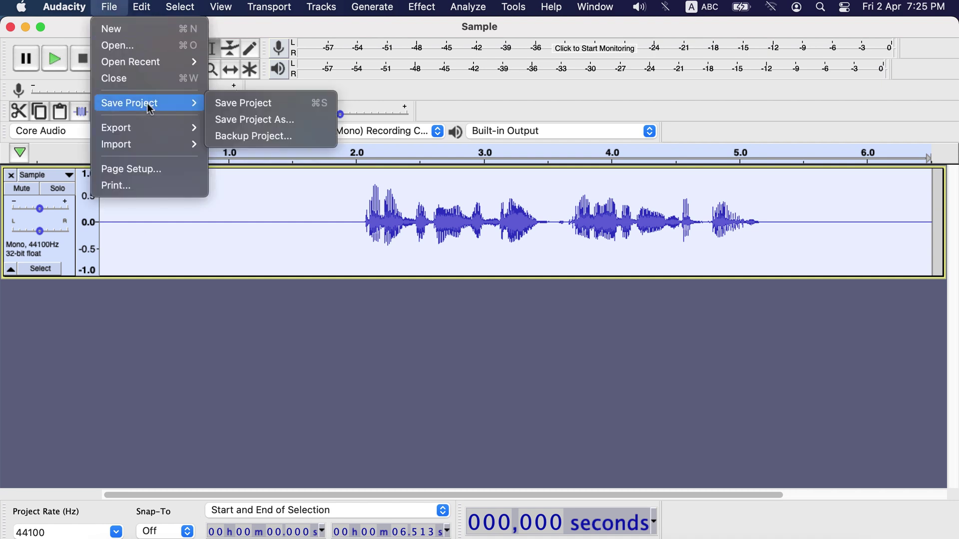
{"action": "left_click", "coordinate": [253, 103]}
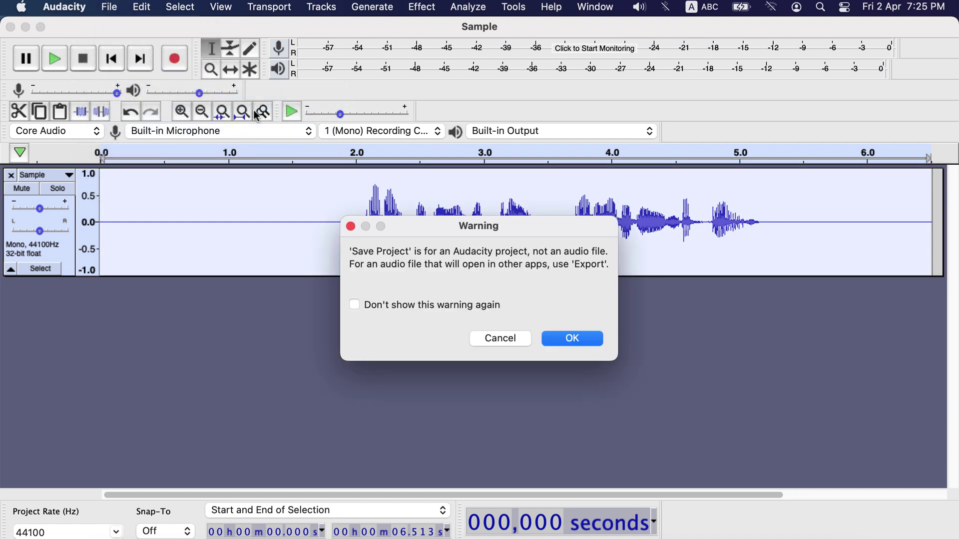
{"action": "left_click", "coordinate": [588, 342]}
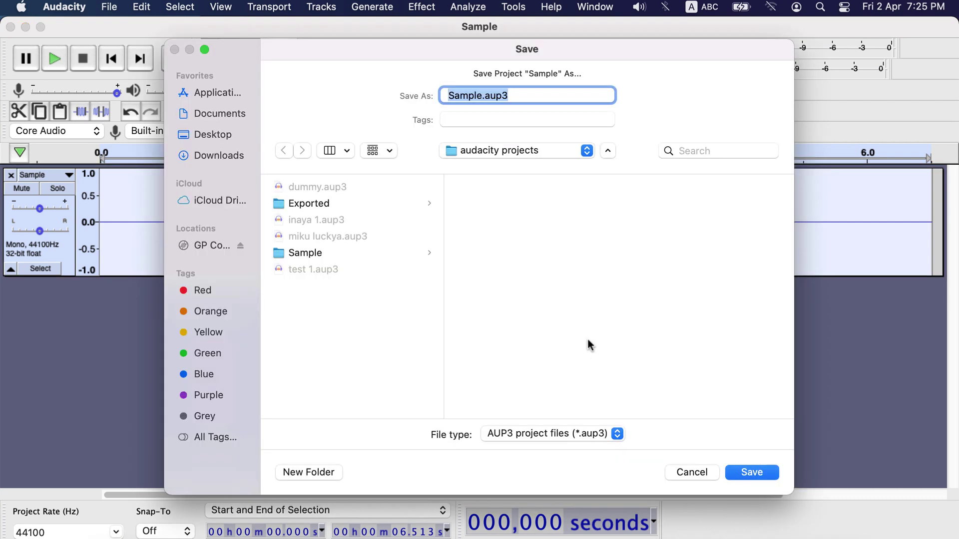
{"action": "type", "text": "editing "}
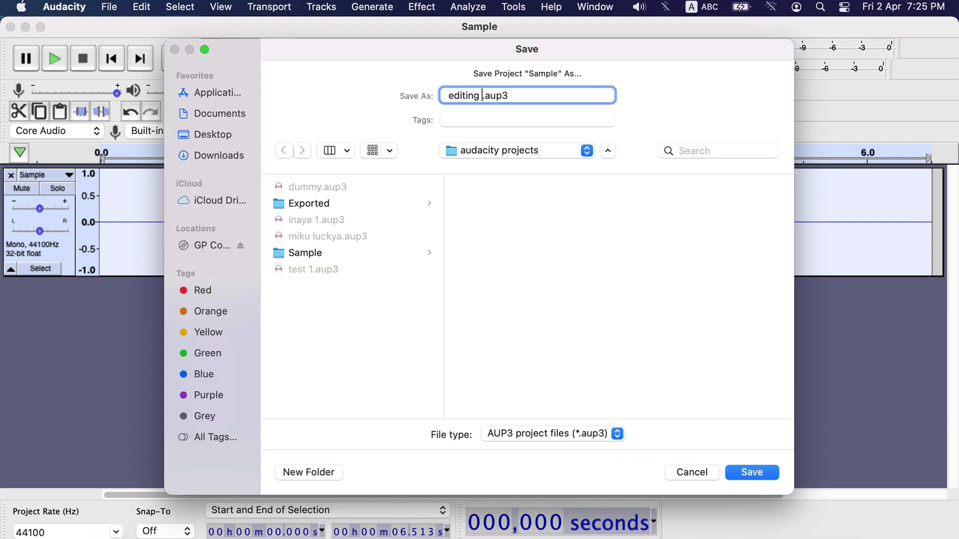
{"action": "type", "text": "history"}
{"action": "key", "text": "Return"}
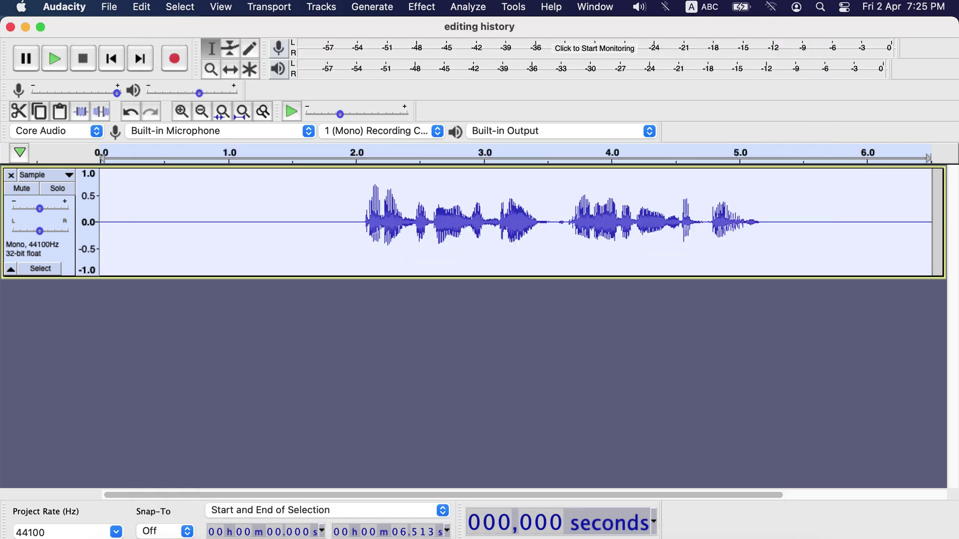
Step: View the saved project's undo history and close it
{"action": "left_click", "coordinate": [219, 7]}
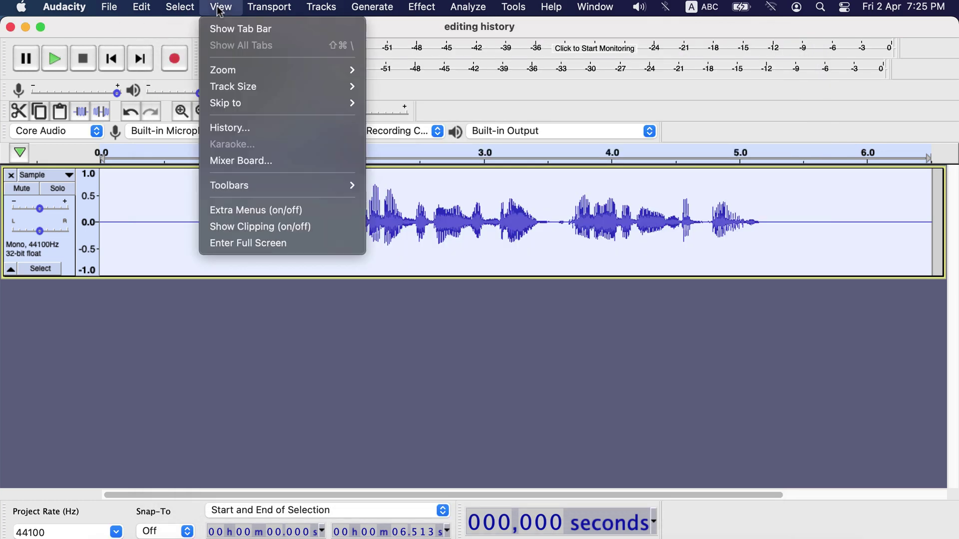
{"action": "left_click", "coordinate": [254, 129]}
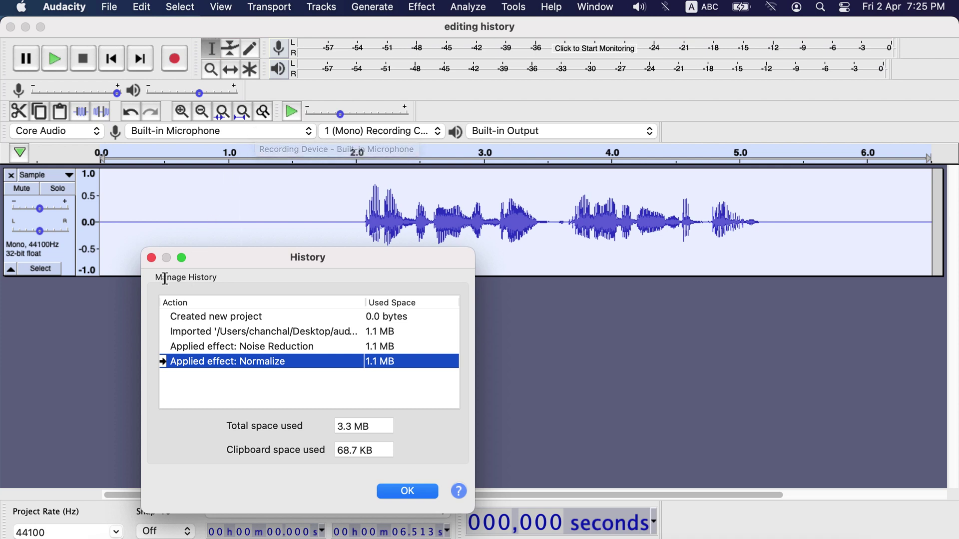
{"action": "left_click", "coordinate": [151, 258]}
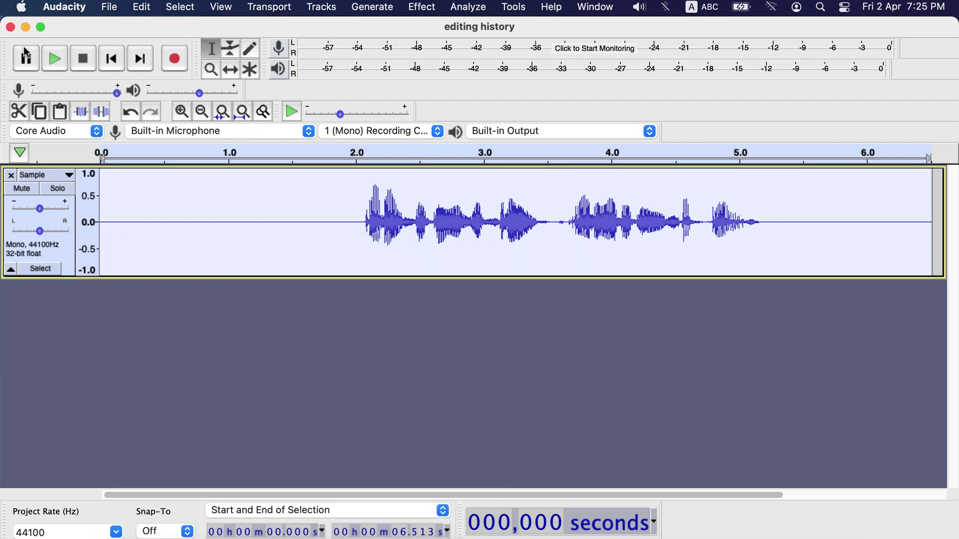
Step: Close the project window and reopen 'editing history.aup3' from Open Recent
{"action": "left_click", "coordinate": [10, 27]}
{"action": "left_click", "coordinate": [97, 10]}
{"action": "mouse_move", "coordinate": [136, 65]}
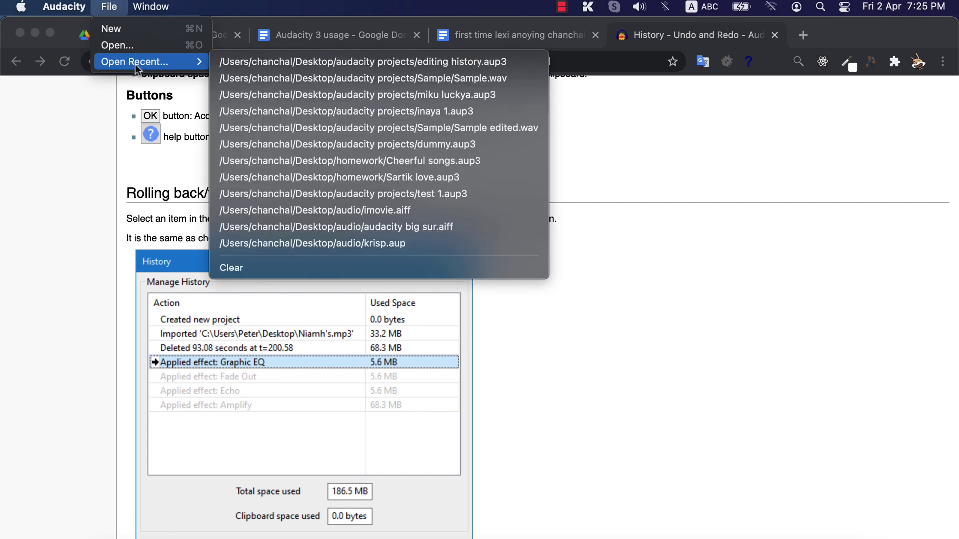
{"action": "left_click", "coordinate": [269, 63]}
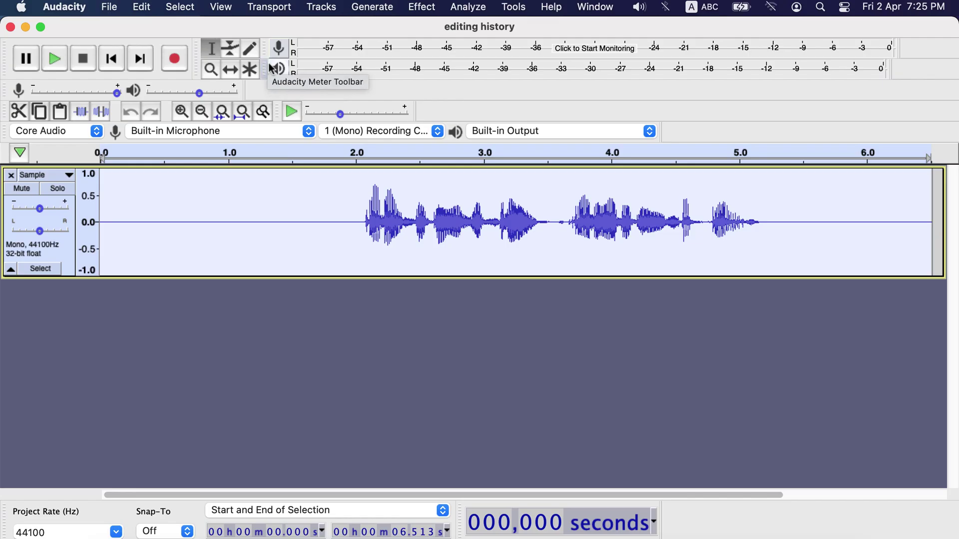
Step: Check the reopened project's History, which lists only 'Created new project', and move the dialog down
{"action": "left_click", "coordinate": [221, 7]}
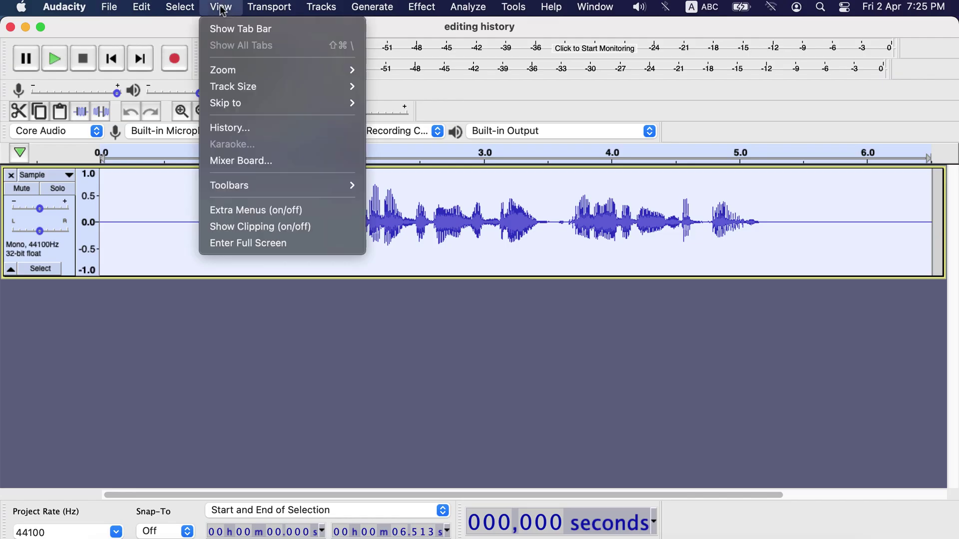
{"action": "left_click", "coordinate": [262, 128]}
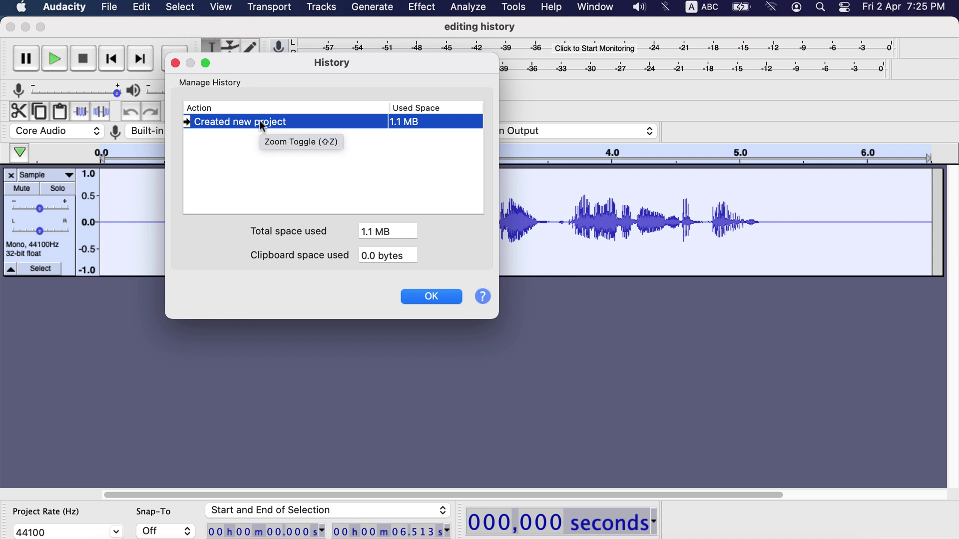
{"action": "left_click", "coordinate": [268, 156]}
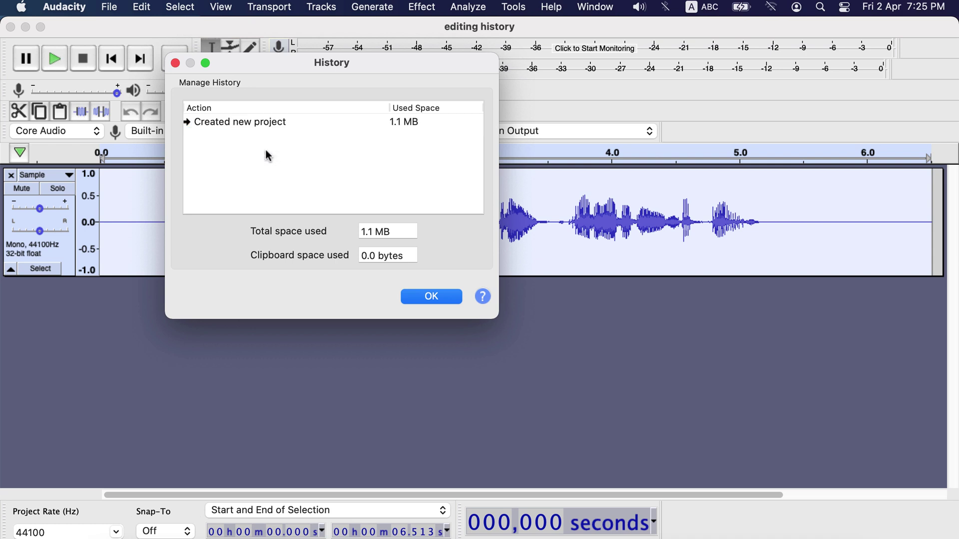
{"action": "left_click_drag", "start_coordinate": [282, 69], "coordinate": [287, 222]}
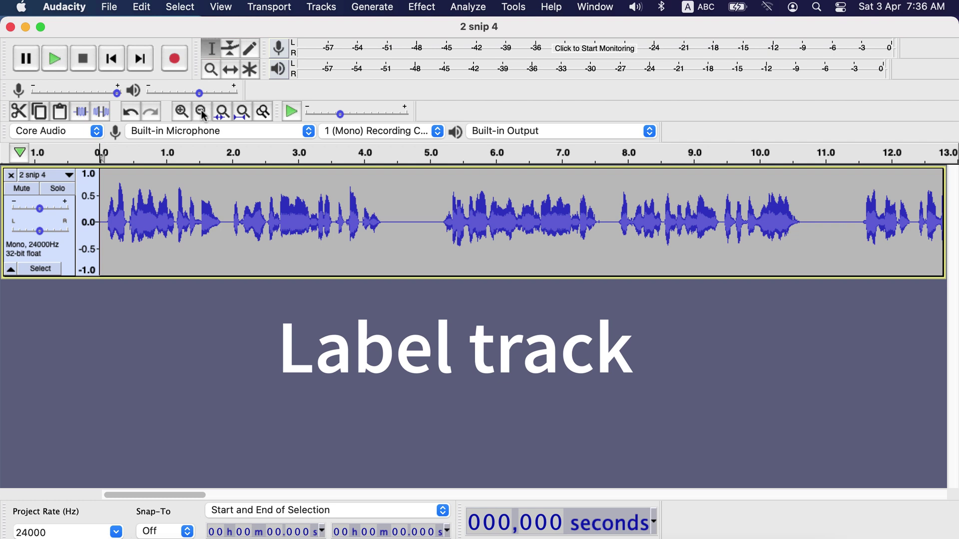
Step: Add an empty Label Track below the '2 snip 4' speech track from the Tracks menu
{"action": "left_click", "coordinate": [321, 7]}
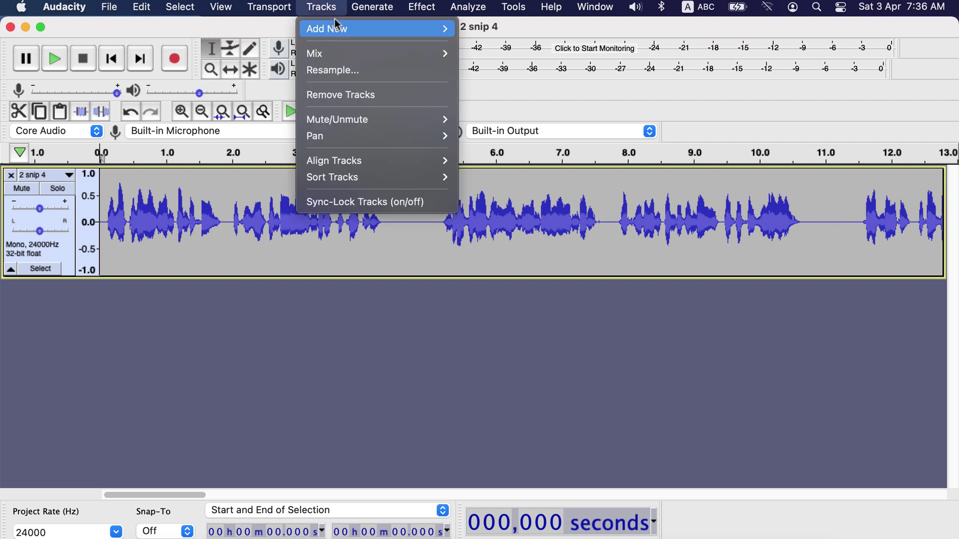
{"action": "mouse_move", "coordinate": [342, 34]}
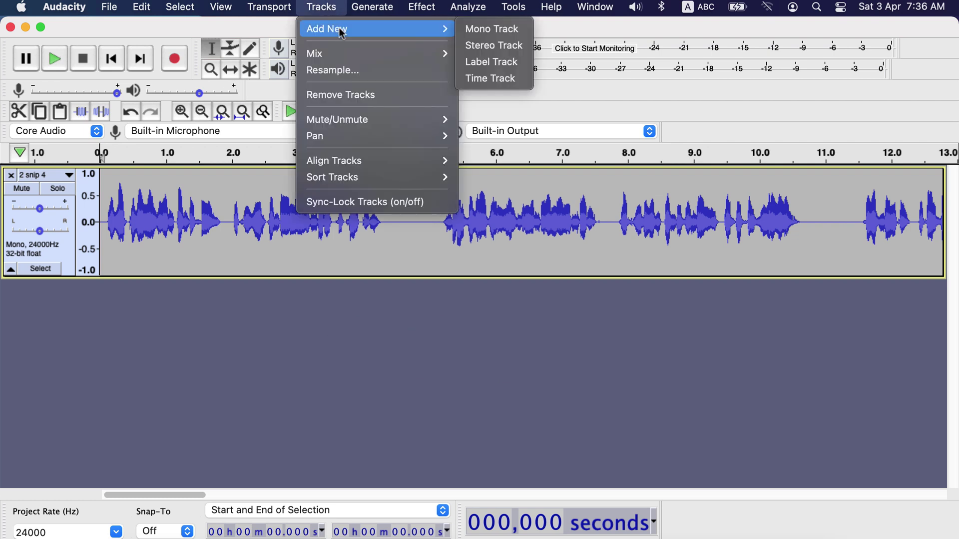
{"action": "left_click", "coordinate": [489, 61]}
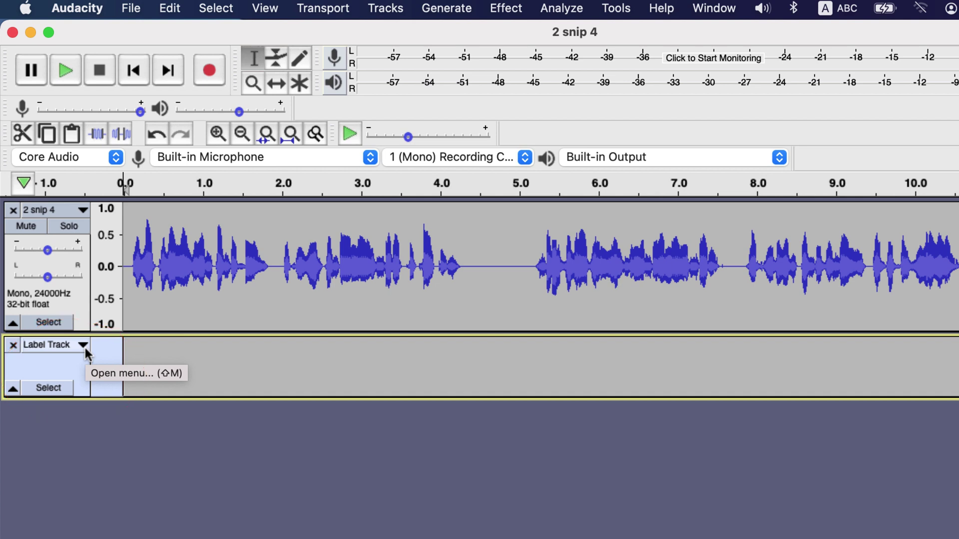
Step: Add labels 'delete this' near 0.8 s and 'copy here' at about 4.6 s
{"action": "left_click", "coordinate": [187, 362]}
{"action": "type", "text": "delete this"}
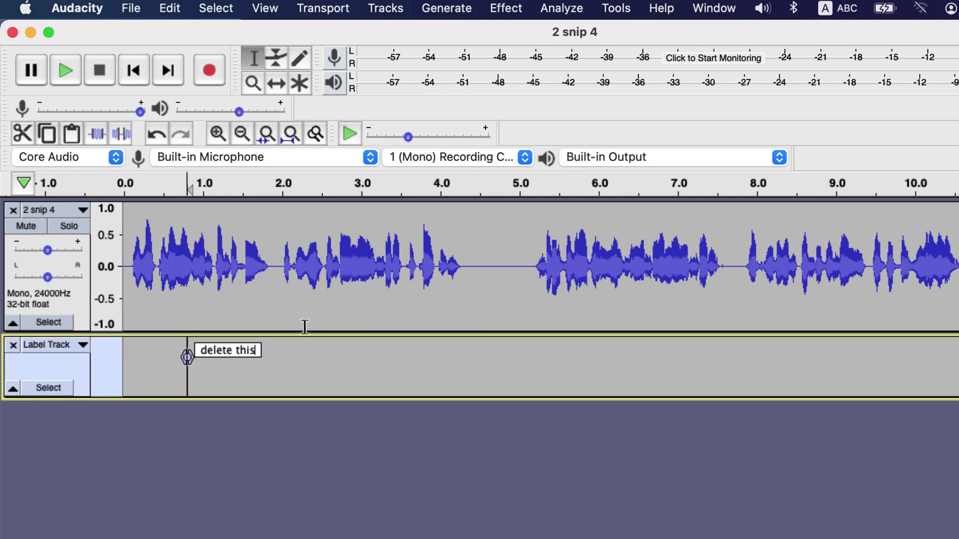
{"action": "left_click", "coordinate": [493, 265]}
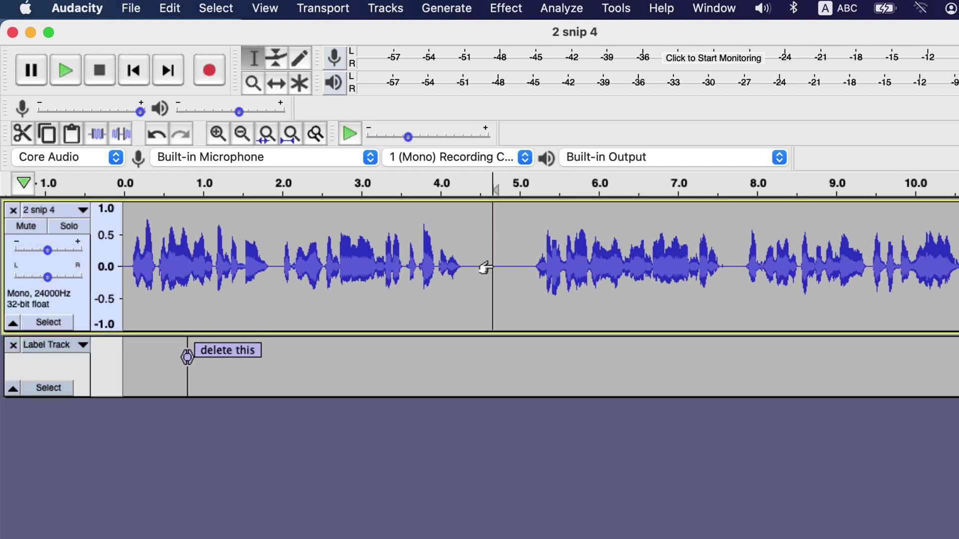
{"action": "left_click", "coordinate": [171, 9]}
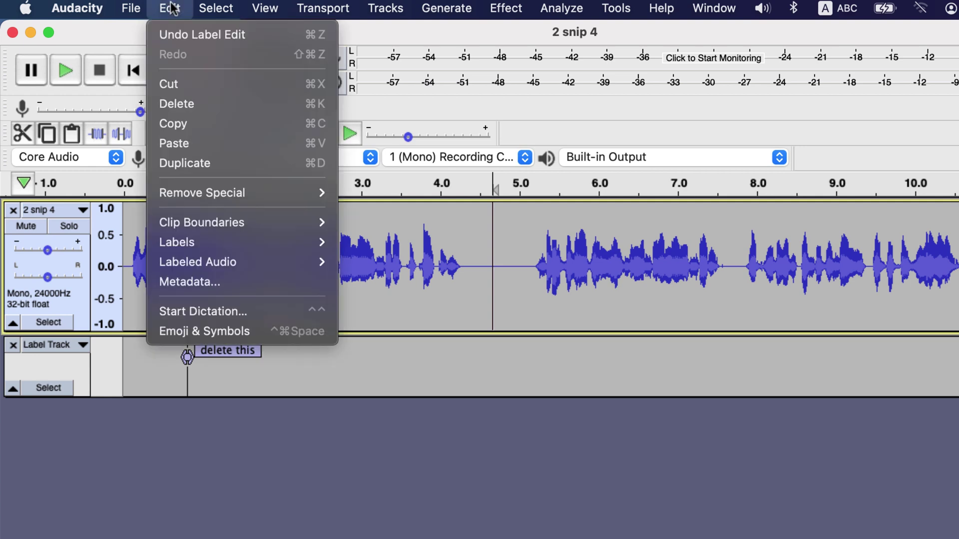
{"action": "mouse_move", "coordinate": [236, 245]}
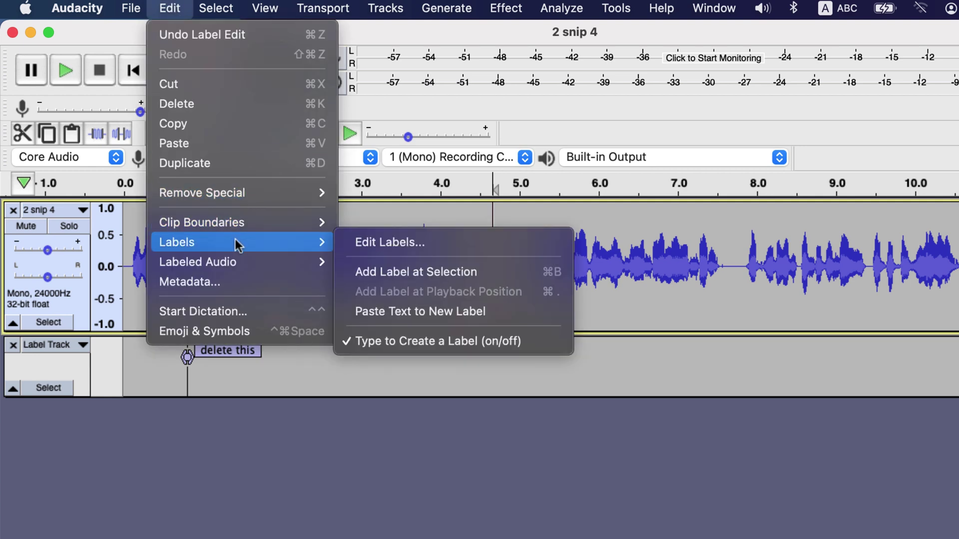
{"action": "left_click", "coordinate": [377, 272]}
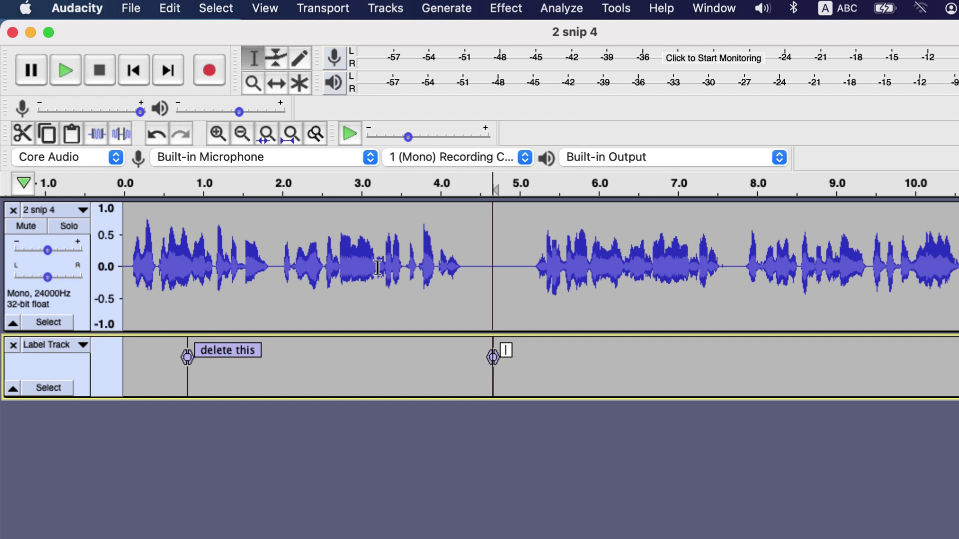
{"action": "type", "text": "copy here"}
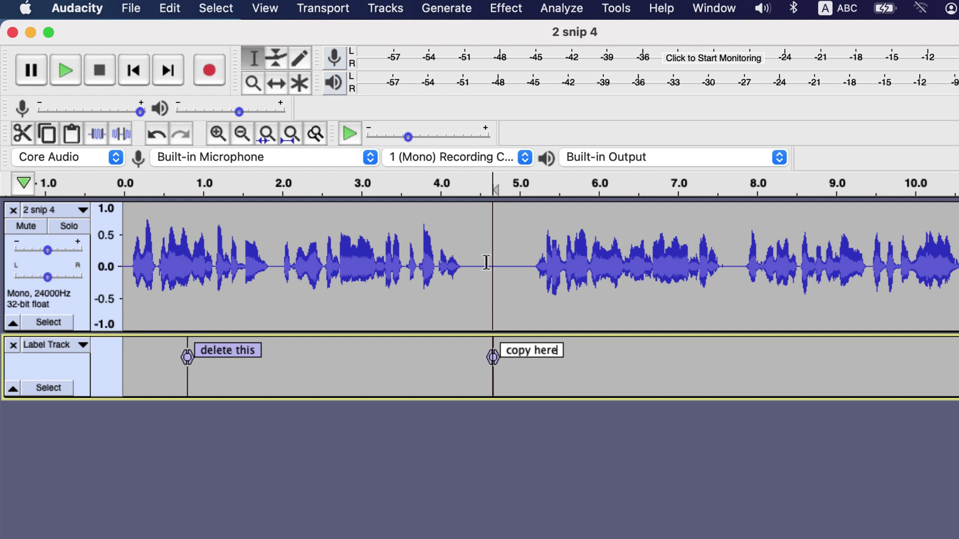
Step: Label the roughly 7.8–10.4 s selection as region 'normalize this'
{"action": "left_click", "coordinate": [743, 272]}
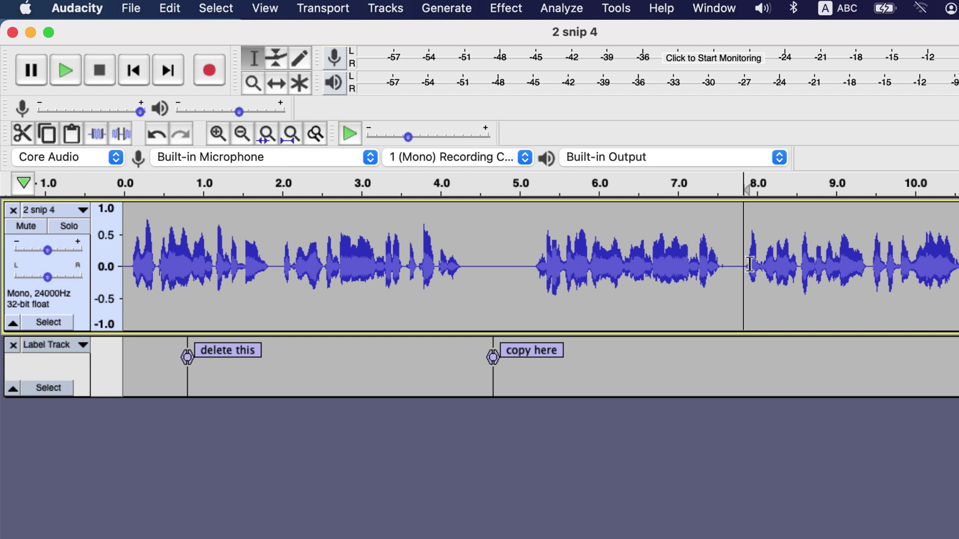
{"action": "left_click_drag", "start_coordinate": [747, 265], "coordinate": [930, 252]}
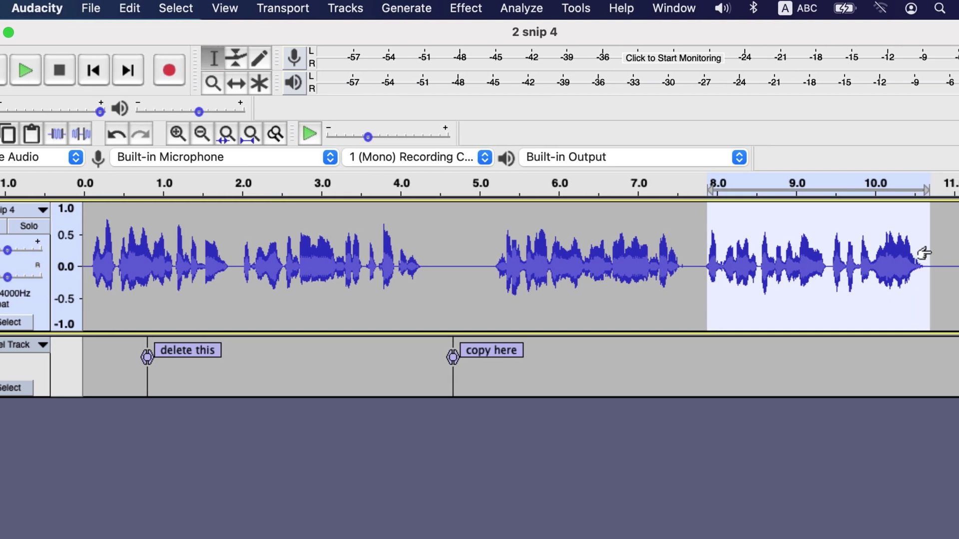
{"action": "left_click", "coordinate": [130, 9]}
{"action": "mouse_move", "coordinate": [199, 245]}
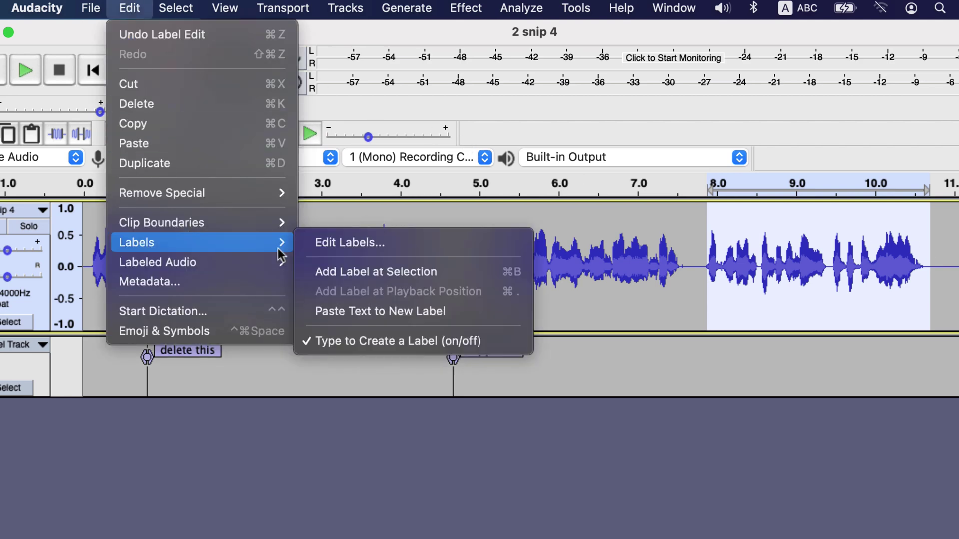
{"action": "left_click", "coordinate": [357, 270]}
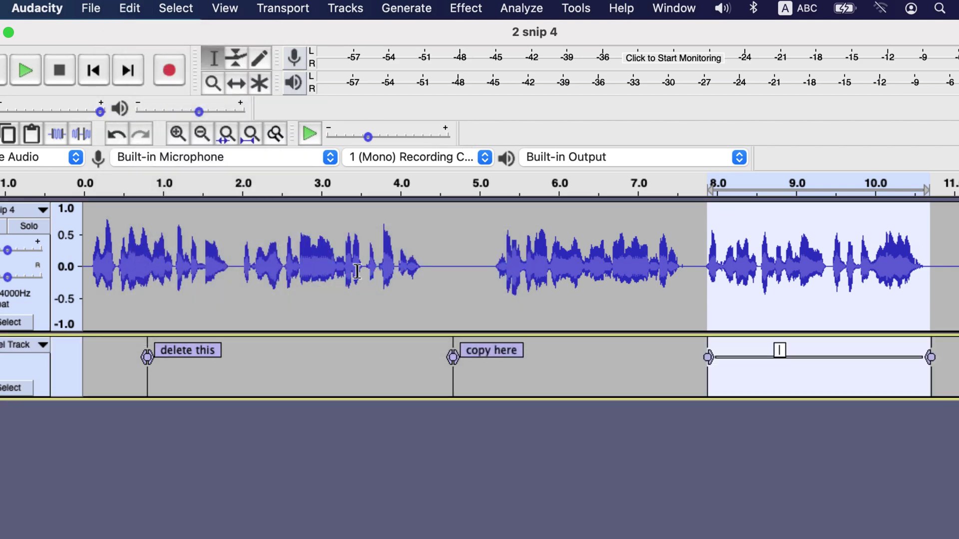
{"action": "type", "text": "normali"}
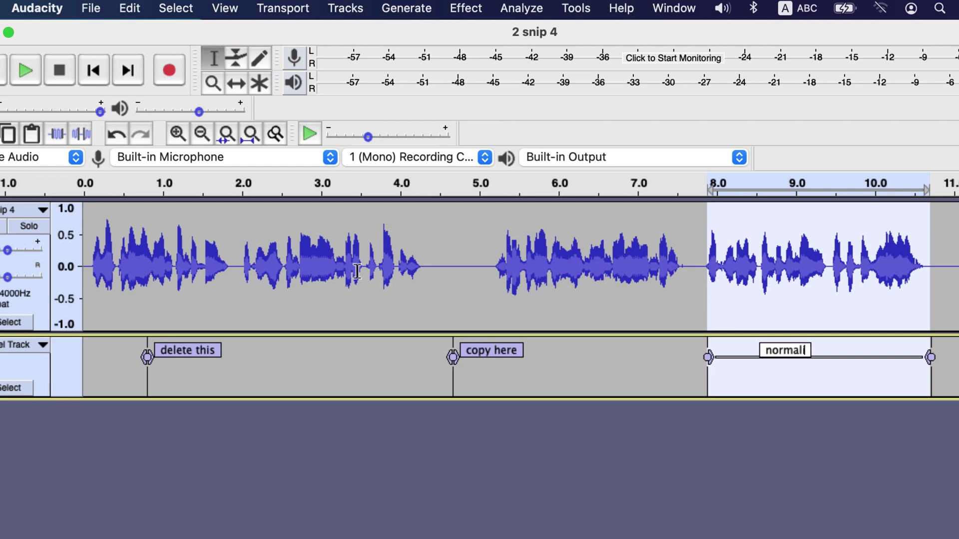
{"action": "type", "text": "ze this"}
{"action": "key", "text": "Left"}
{"action": "key", "text": "Left"}
{"action": "key", "text": "Left"}
{"action": "key", "text": "Left"}
{"action": "key", "text": "Left"}
{"action": "key", "text": "Left"}
{"action": "key", "text": "Left"}
{"action": "key", "text": "Left"}
{"action": "key", "text": "Left"}
{"action": "key", "text": "Left"}
{"action": "key", "text": "Left"}
Step: Add a point label reading 'type to add label' at 14 s
{"action": "scroll", "coordinate": [519, 267], "scroll_direction": "right", "scroll_amount": 5}
{"action": "scroll", "coordinate": [929, 370], "scroll_direction": "right", "scroll_amount": 2}
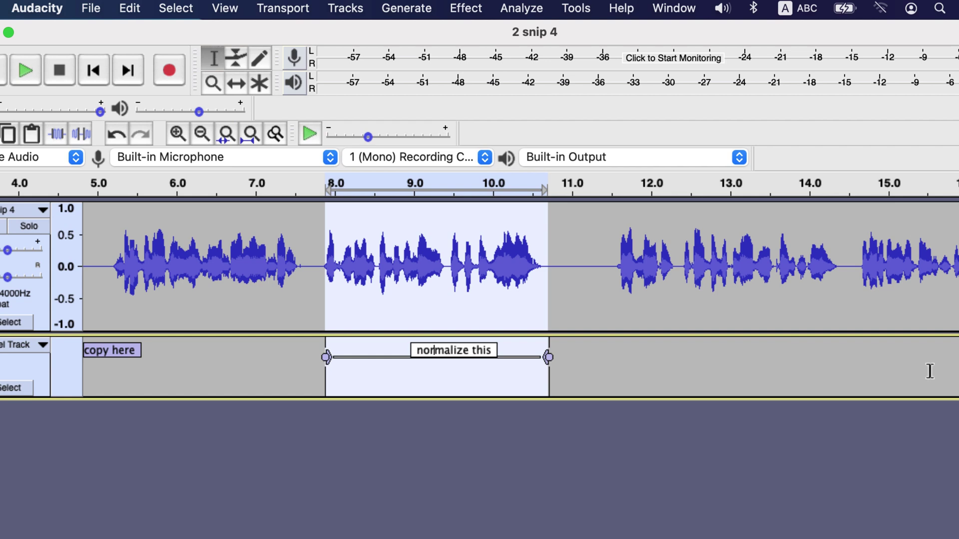
{"action": "left_click", "coordinate": [803, 373]}
{"action": "type", "text": "type "}
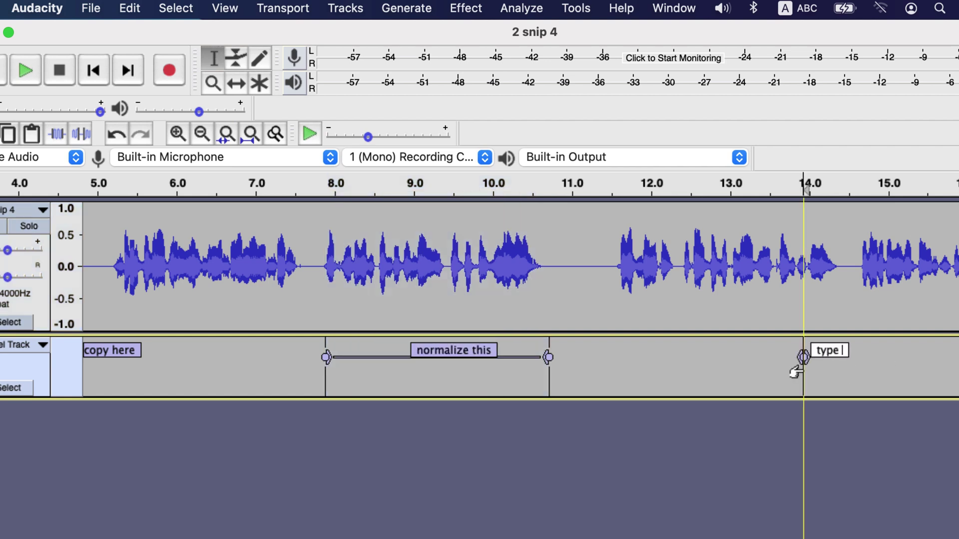
{"action": "type", "text": "to add label"}
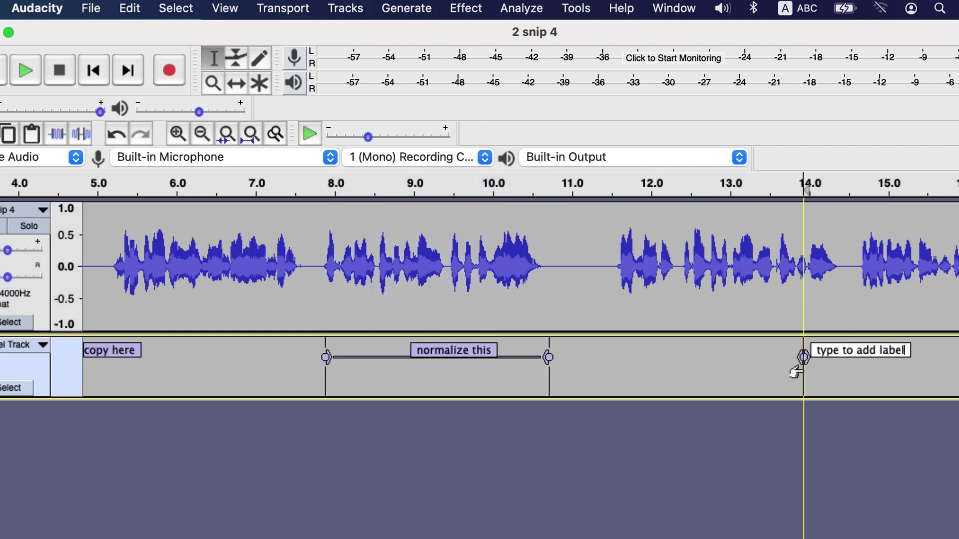
{"action": "left_click", "coordinate": [130, 9]}
{"action": "mouse_move", "coordinate": [167, 241]}
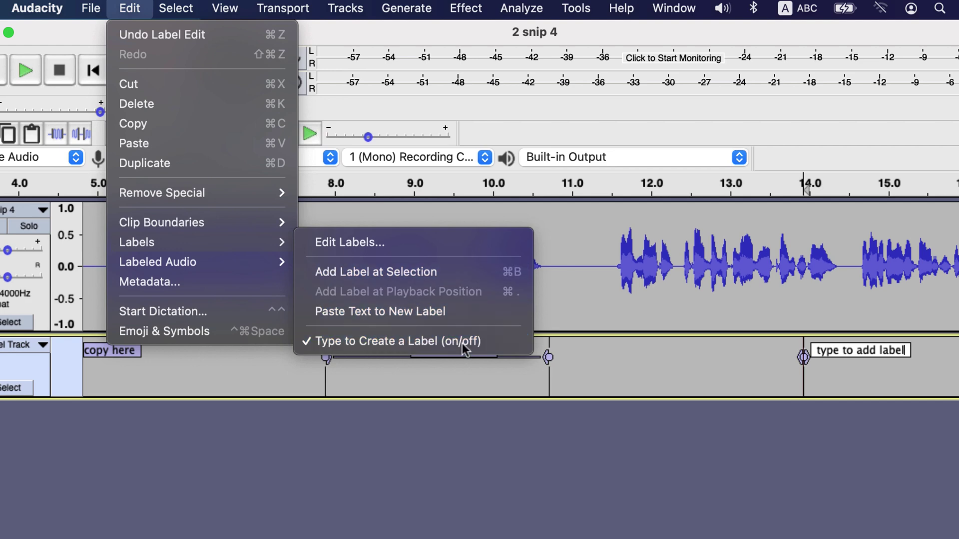
{"action": "left_click", "coordinate": [617, 375]}
{"action": "scroll", "coordinate": [618, 378], "scroll_direction": "left", "scroll_amount": 8}
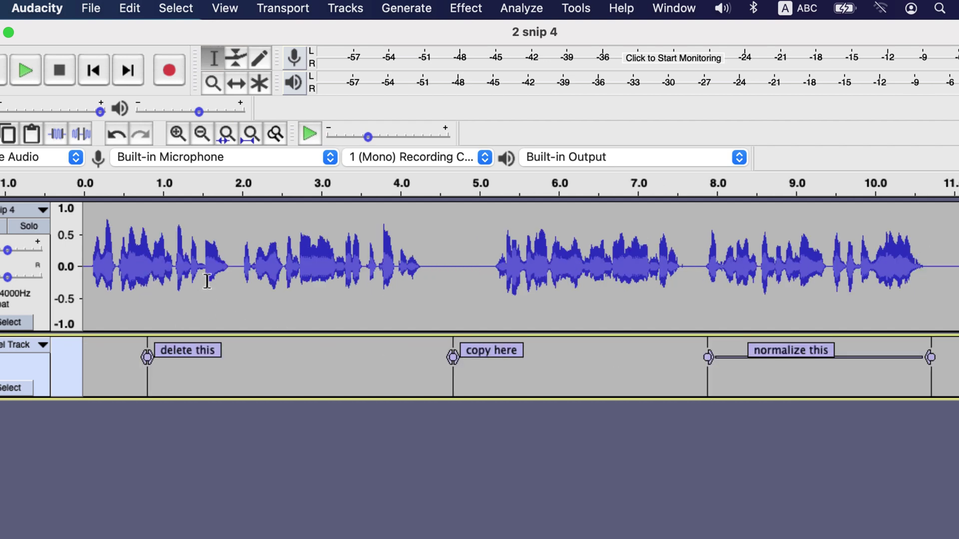
{"action": "left_click_drag", "start_coordinate": [230, 270], "coordinate": [83, 266]}
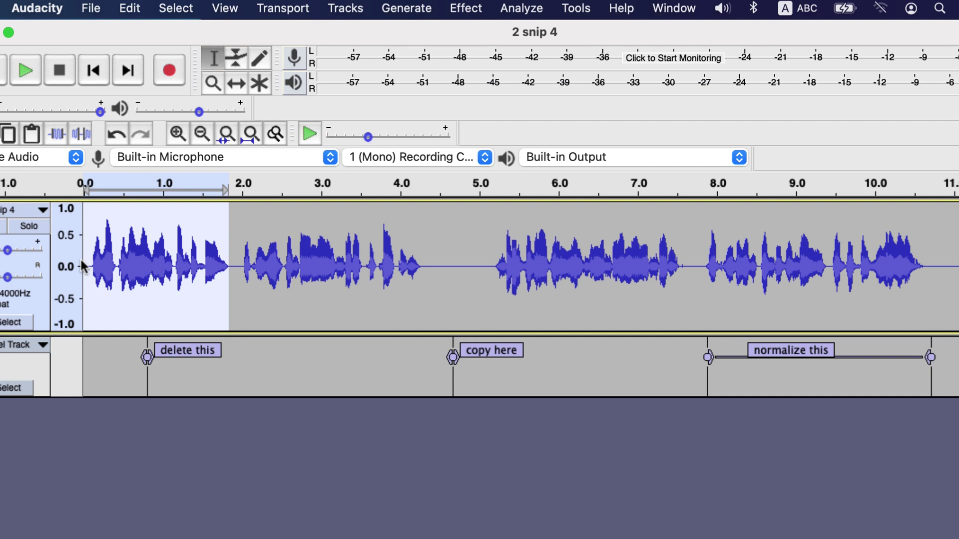
{"action": "key", "text": "Delete"}
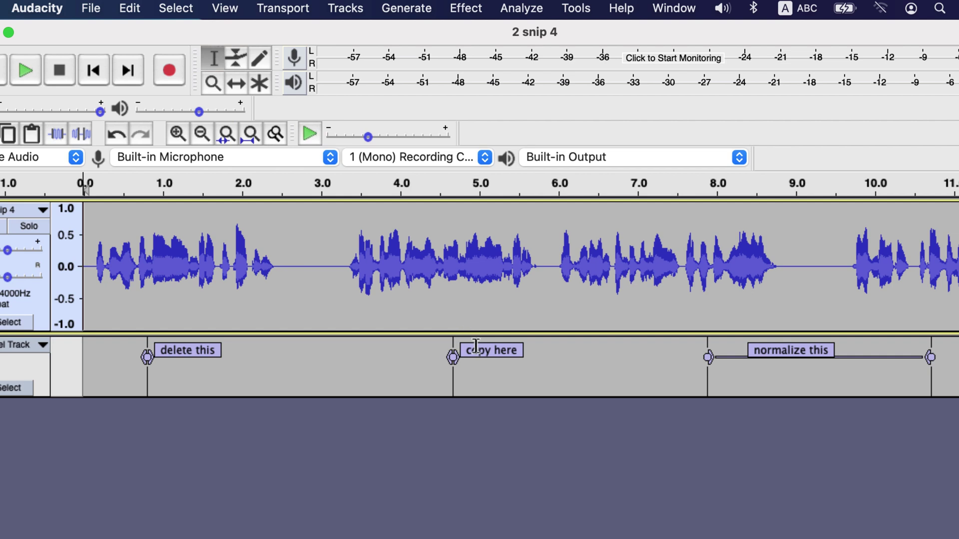
{"action": "left_click", "coordinate": [450, 307]}
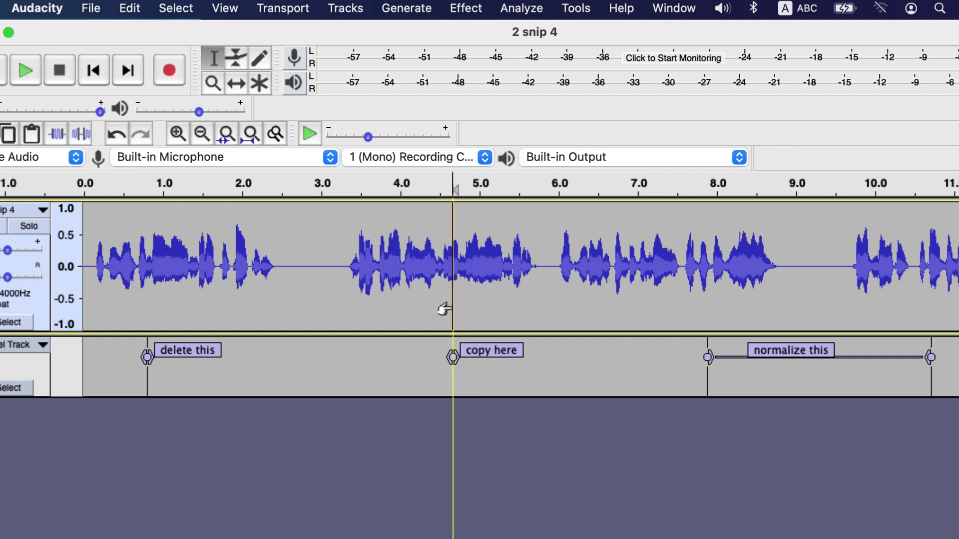
{"action": "key", "text": "space"}
{"action": "key", "text": "ctrl+z"}
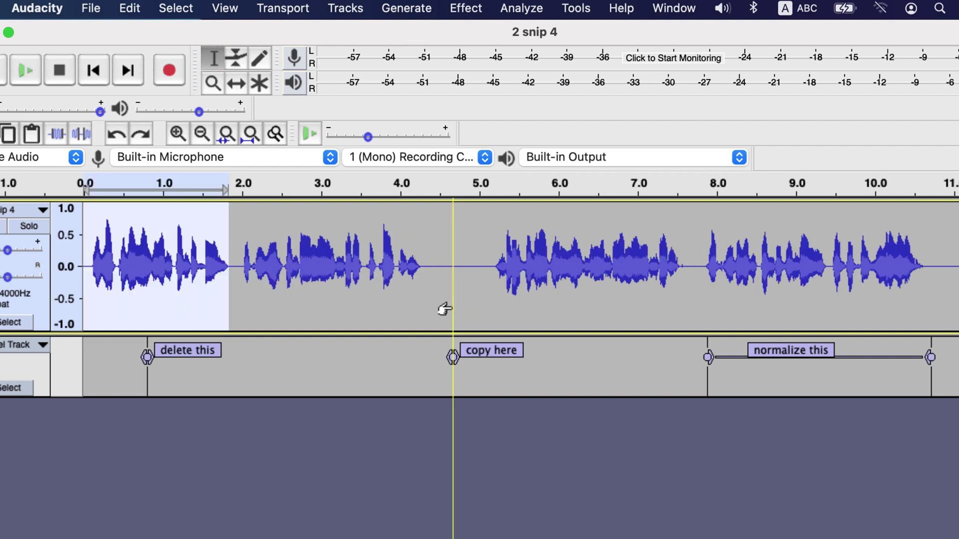
{"action": "left_click", "coordinate": [447, 271]}
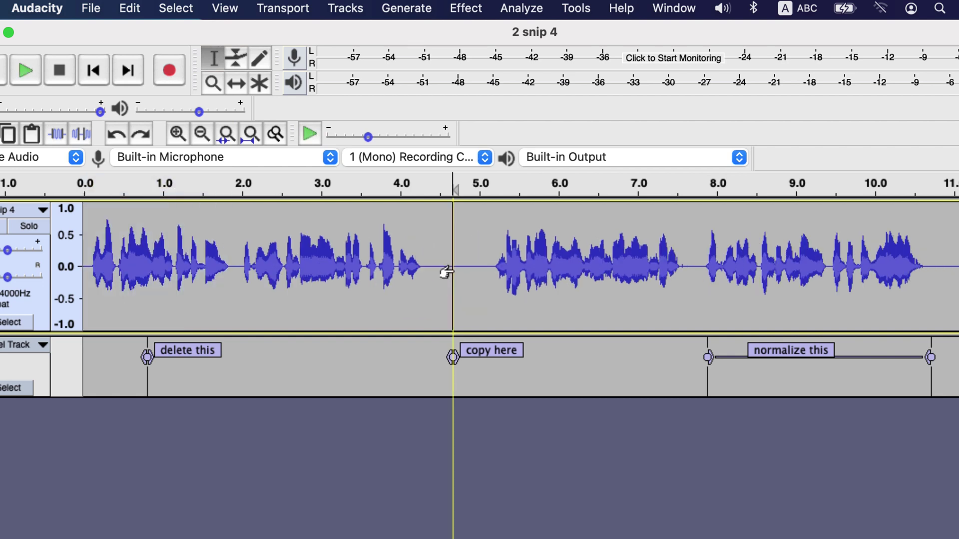
{"action": "left_click_drag", "start_coordinate": [232, 267], "coordinate": [74, 267]}
{"action": "key", "text": "Delete"}
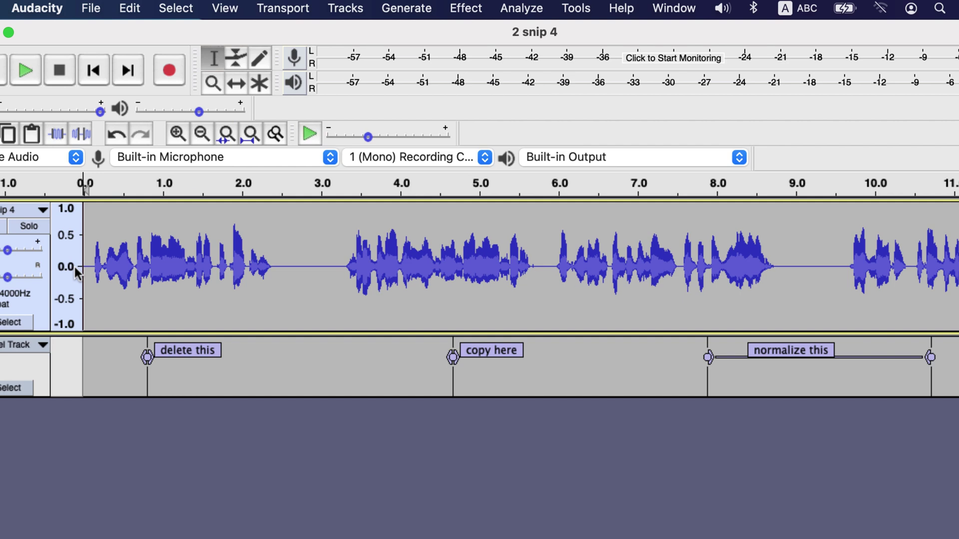
{"action": "key", "text": "super+z"}
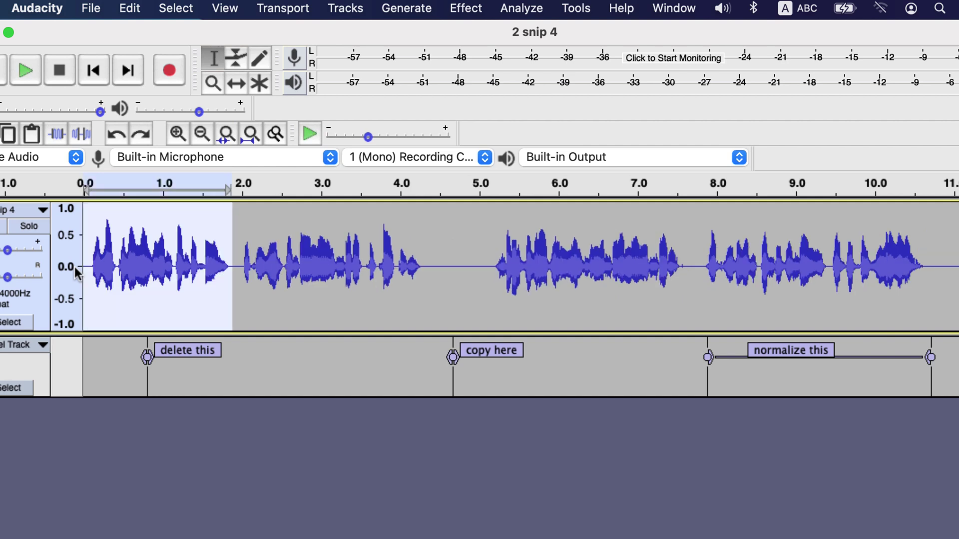
{"action": "left_click", "coordinate": [303, 345]}
{"action": "scroll", "coordinate": [303, 345], "scroll_direction": "right", "scroll_amount": 10}
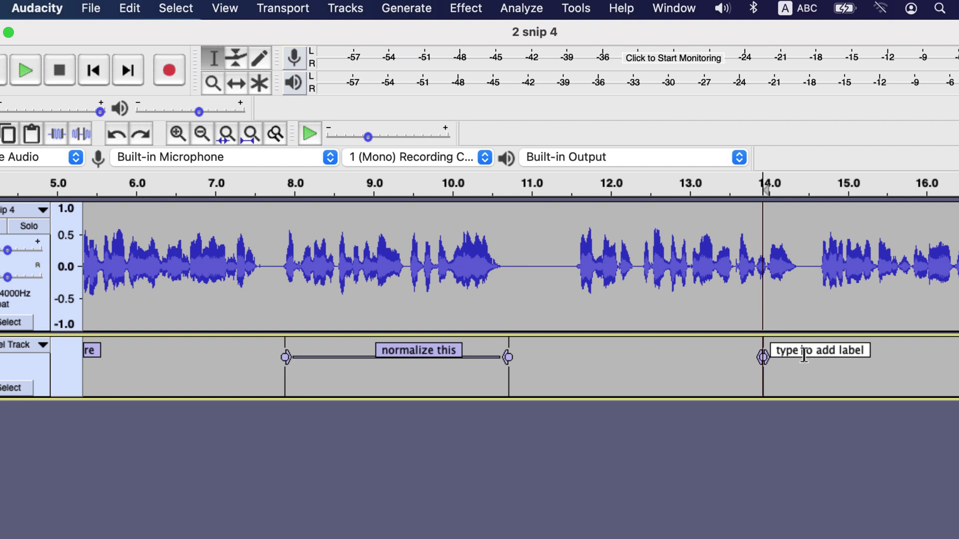
{"action": "scroll", "coordinate": [804, 355], "scroll_direction": "left", "scroll_amount": 10}
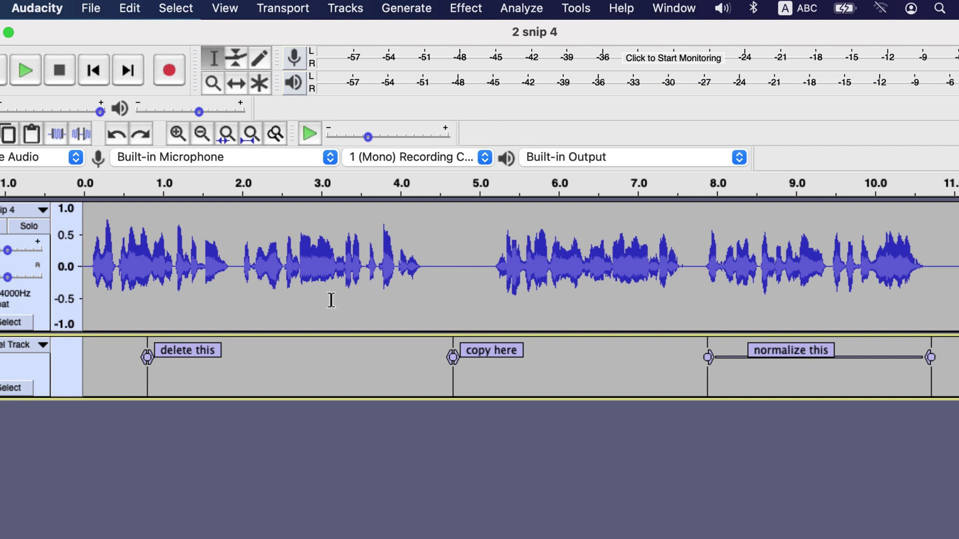
Step: Delete the first 2 seconds of audio together with the 'delete this' label
{"action": "left_click_drag", "start_coordinate": [86, 230], "coordinate": [239, 374]}
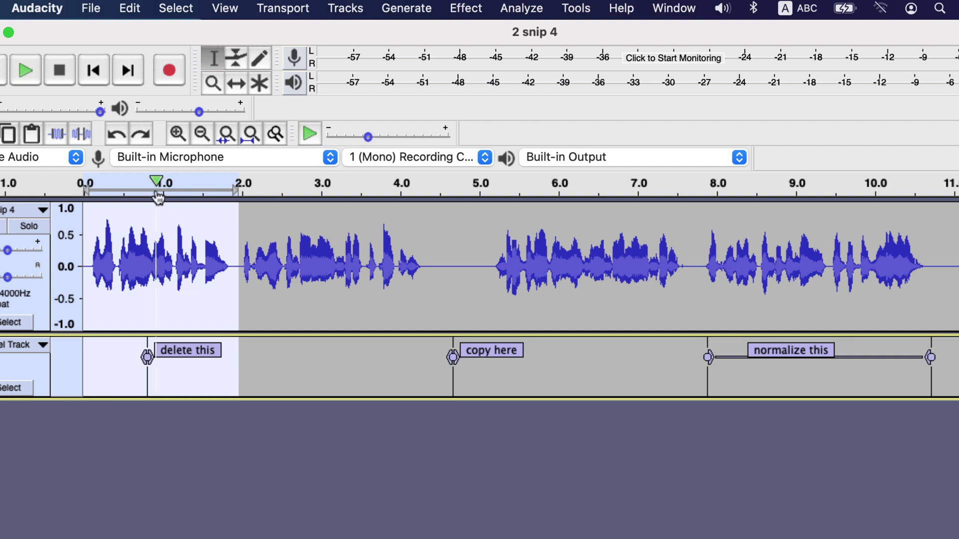
{"action": "left_click", "coordinate": [130, 8]}
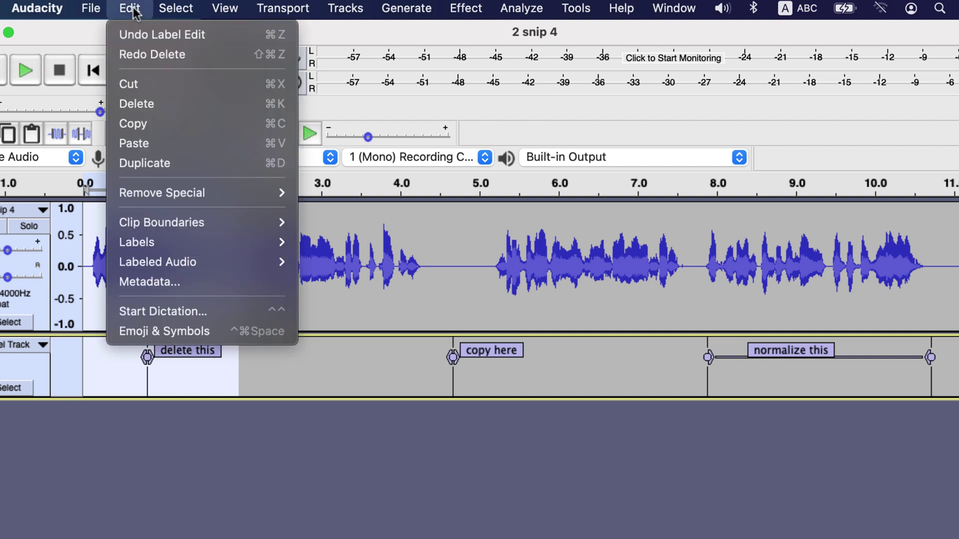
{"action": "left_click", "coordinate": [149, 103]}
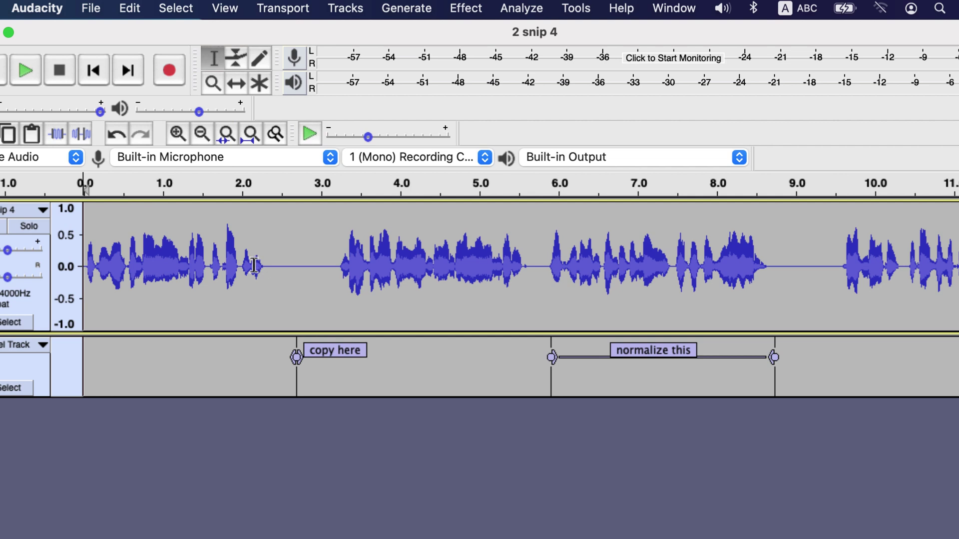
Step: Try pasting the copied audio at the 'copy here' point, then undo it
{"action": "left_click_drag", "start_coordinate": [263, 265], "coordinate": [92, 270]}
{"action": "left_click", "coordinate": [286, 274]}
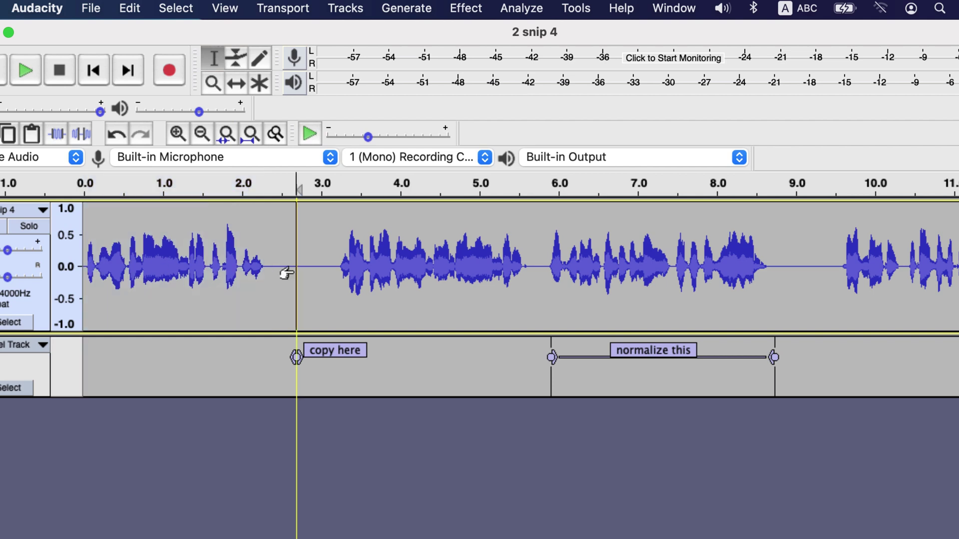
{"action": "key", "text": "super+v"}
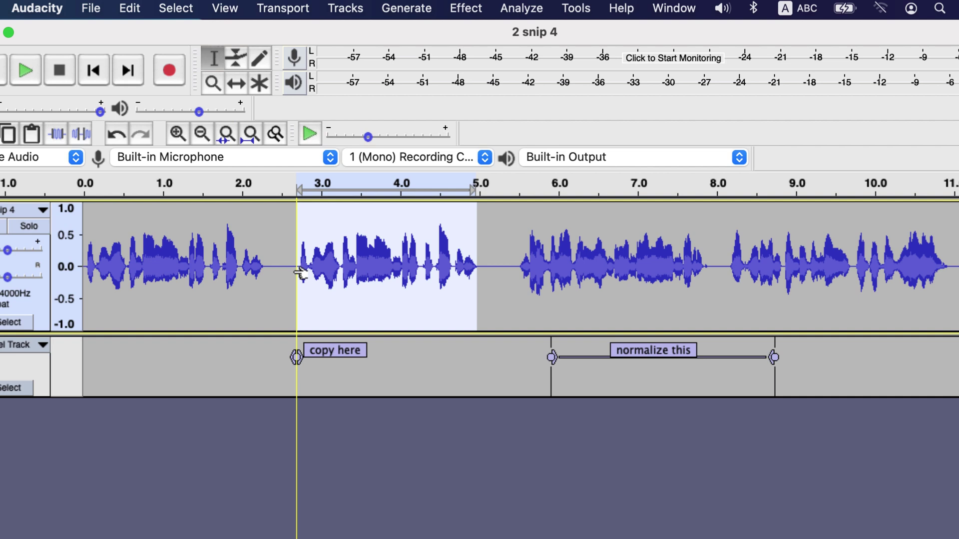
{"action": "left_click", "coordinate": [638, 351]}
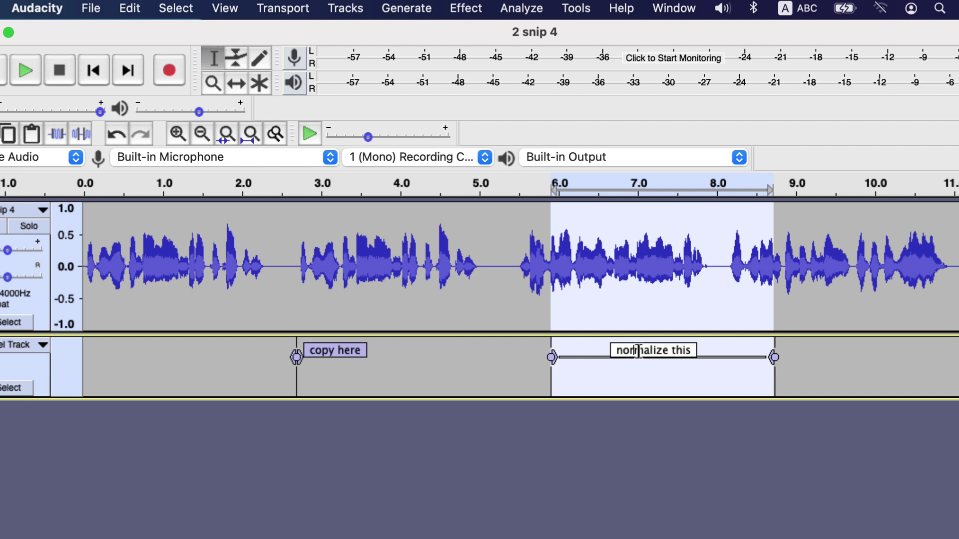
{"action": "key", "text": "super+z"}
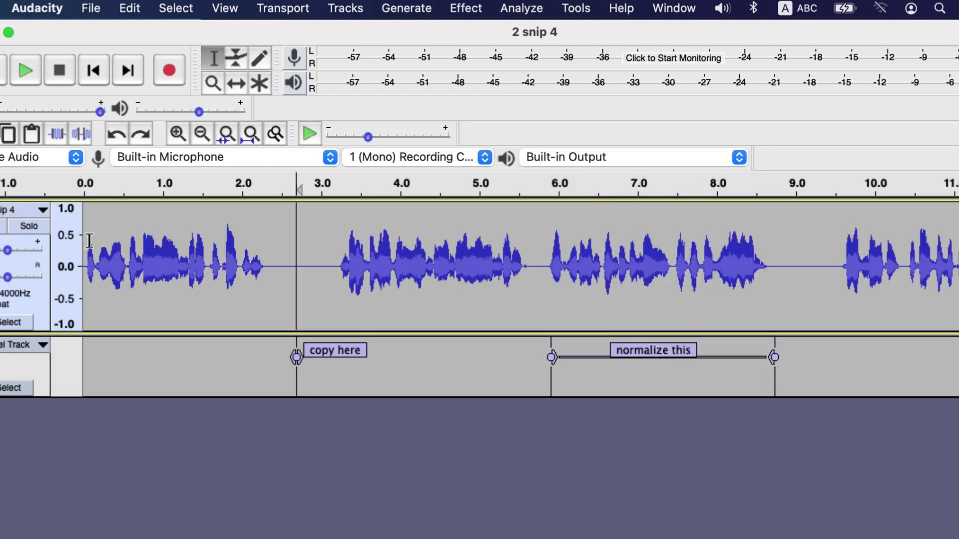
Step: Play from about 2.3 s, retry the paste with the label track selected, and undo again
{"action": "left_click_drag", "start_coordinate": [89, 240], "coordinate": [265, 383]}
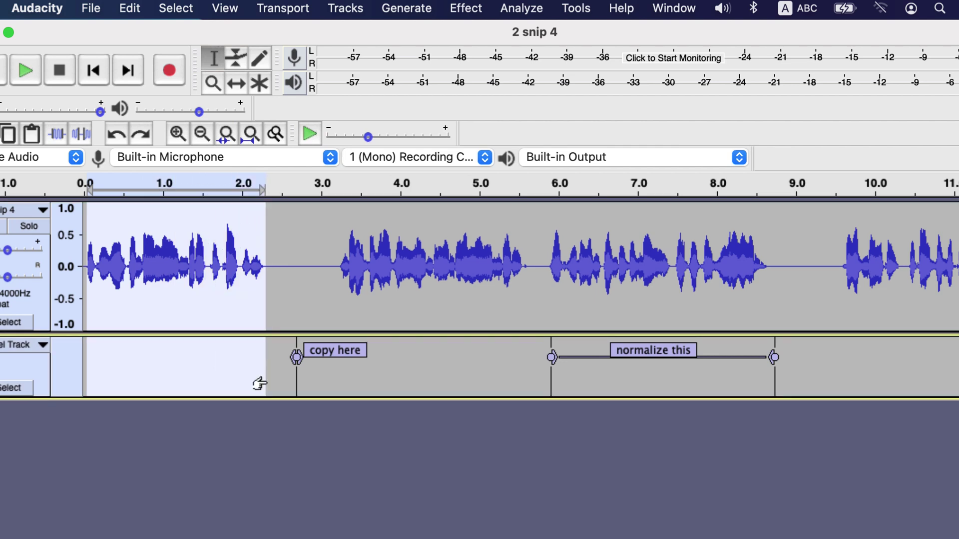
{"action": "left_click", "coordinate": [302, 266]}
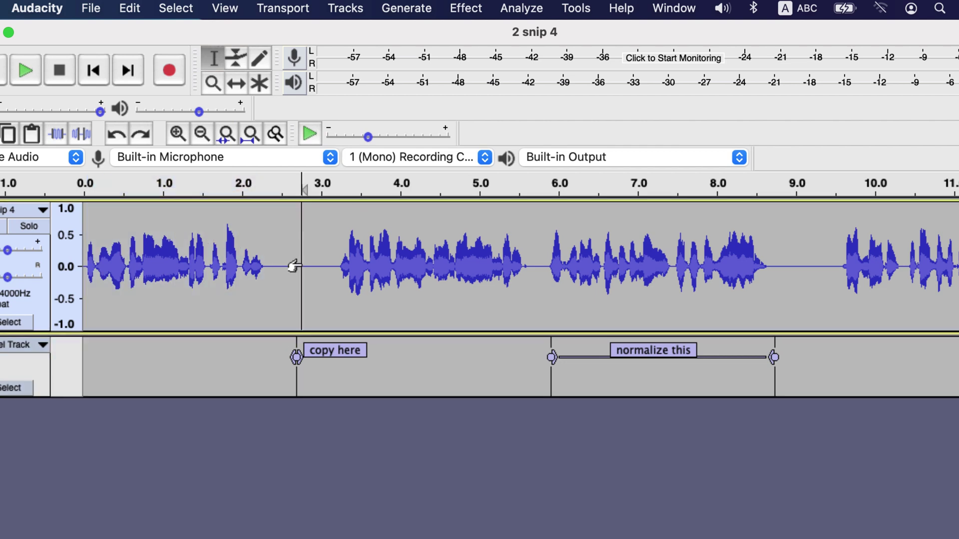
{"action": "key", "text": "space"}
{"action": "key", "text": "shift+Down"}
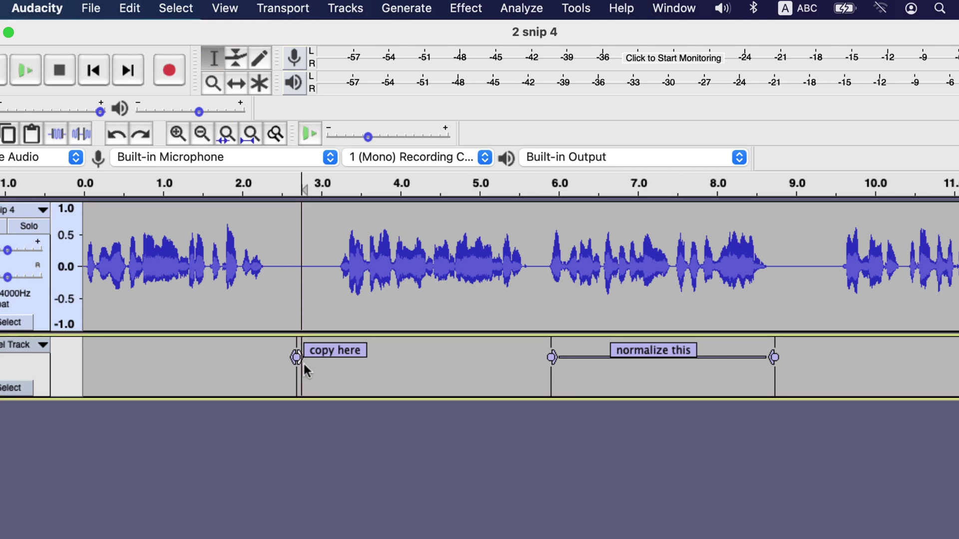
{"action": "key", "text": "Return"}
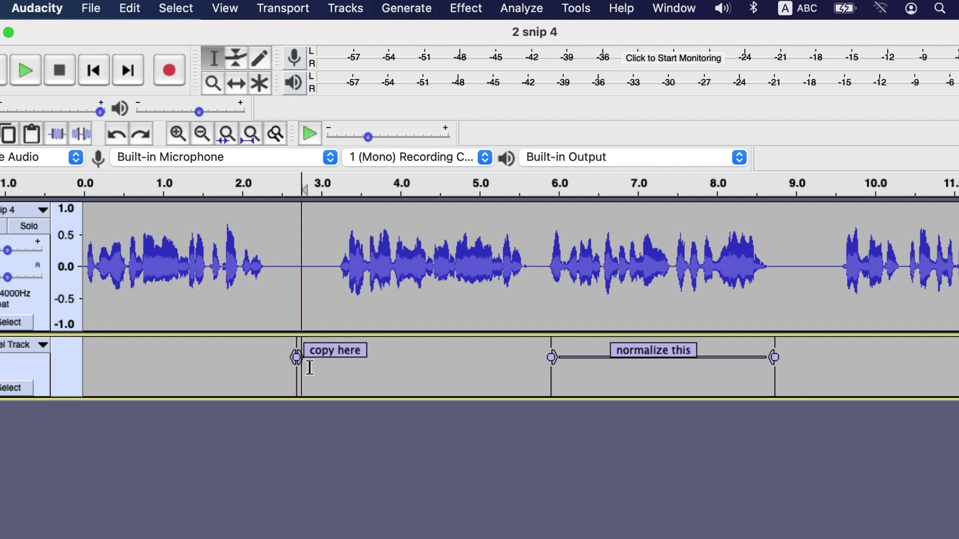
{"action": "key", "text": "super+v"}
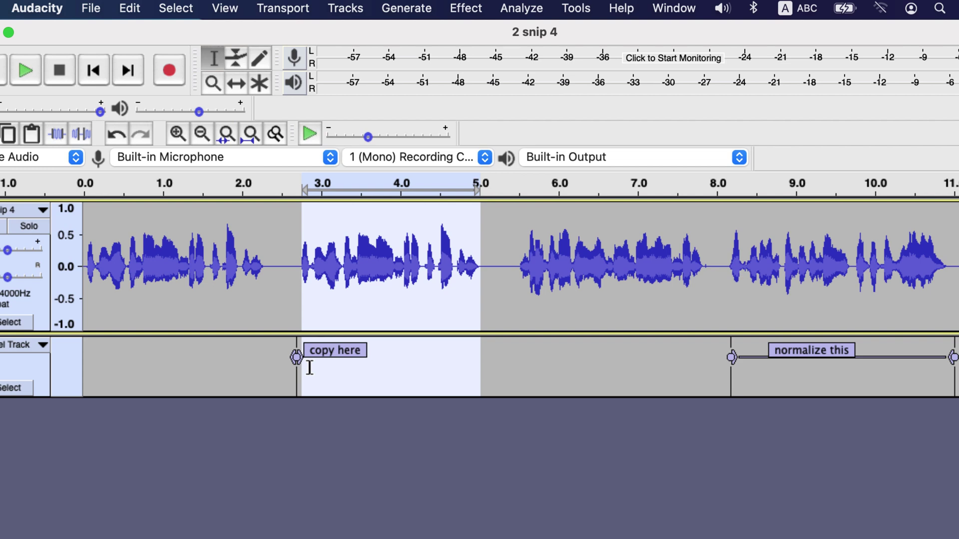
{"action": "key", "text": "super+z"}
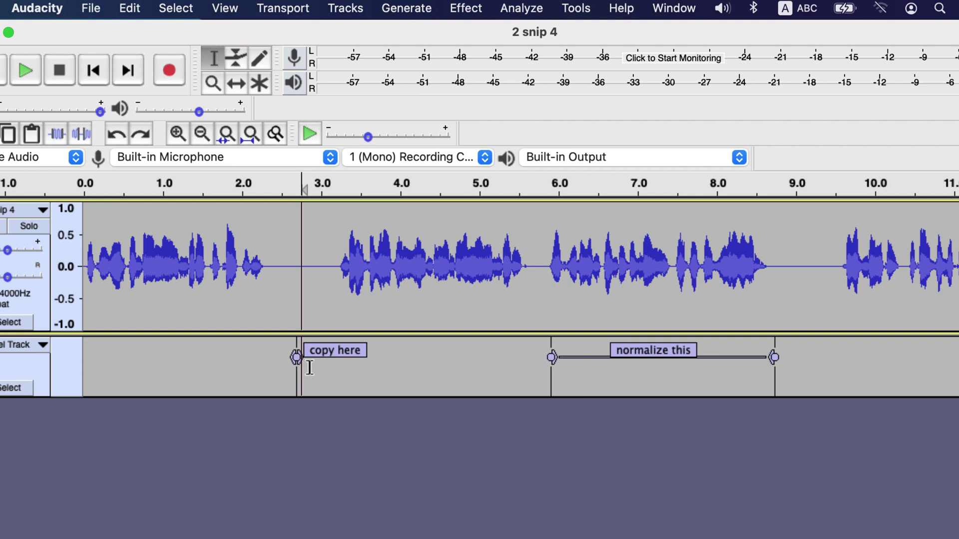
Step: Paste the copied audio at about 2.5 s with the label track included
{"action": "left_click", "coordinate": [283, 260]}
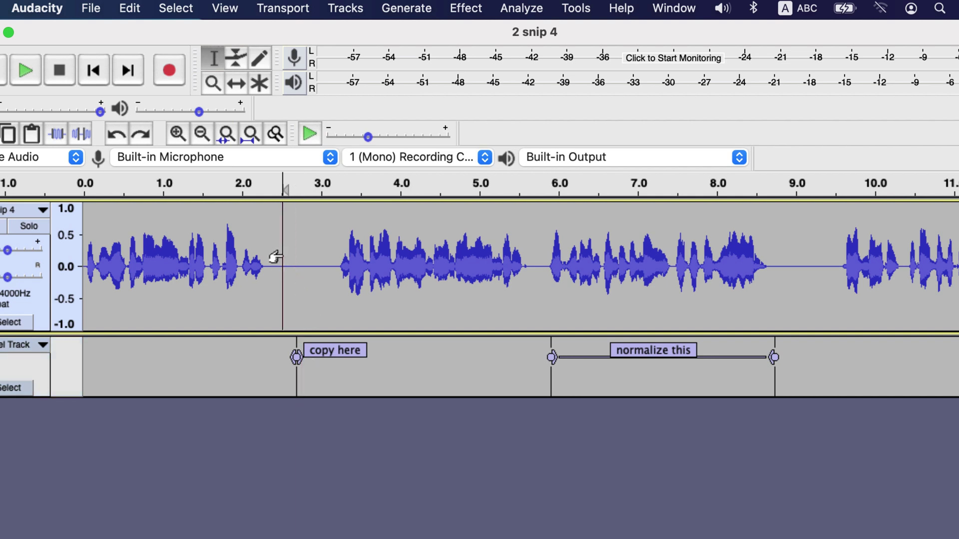
{"action": "left_click", "coordinate": [275, 380]}
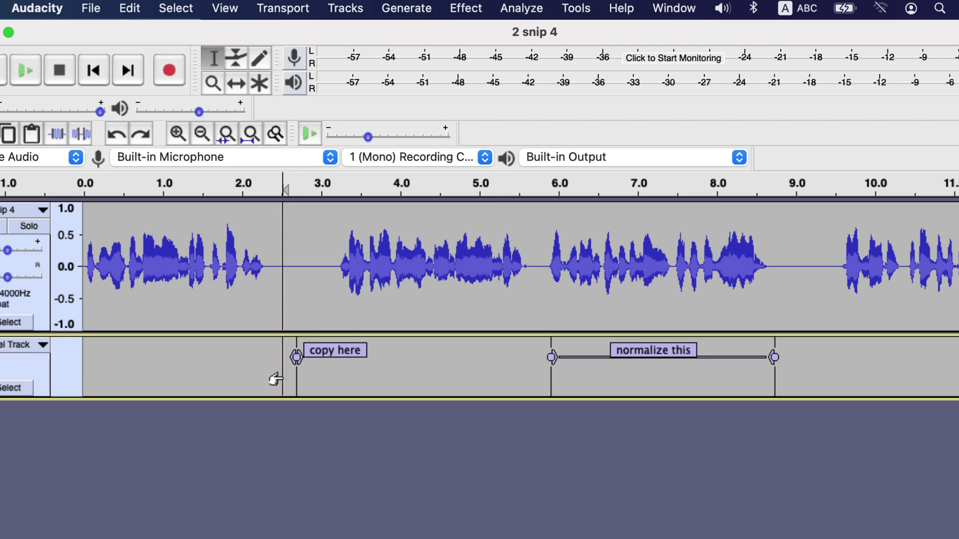
{"action": "left_click", "coordinate": [125, 9]}
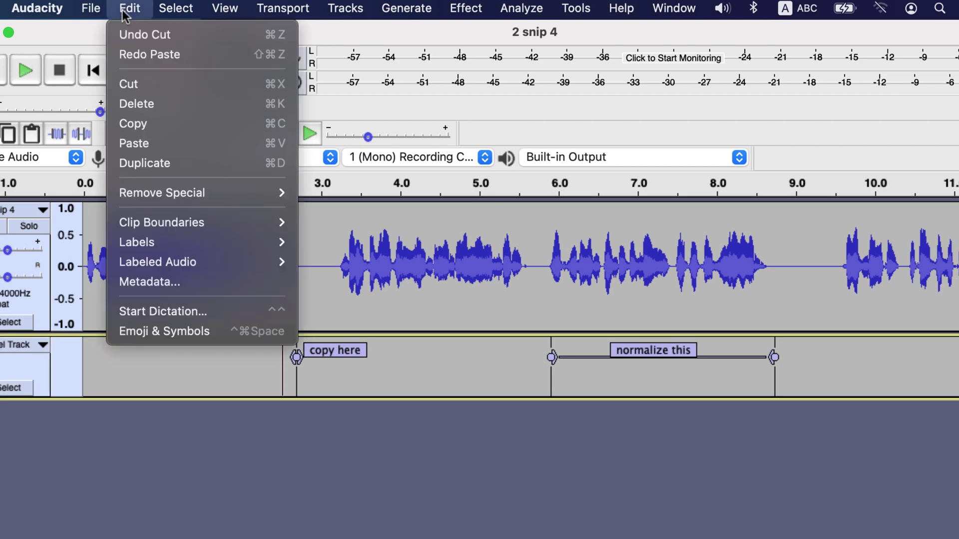
{"action": "left_click", "coordinate": [150, 145]}
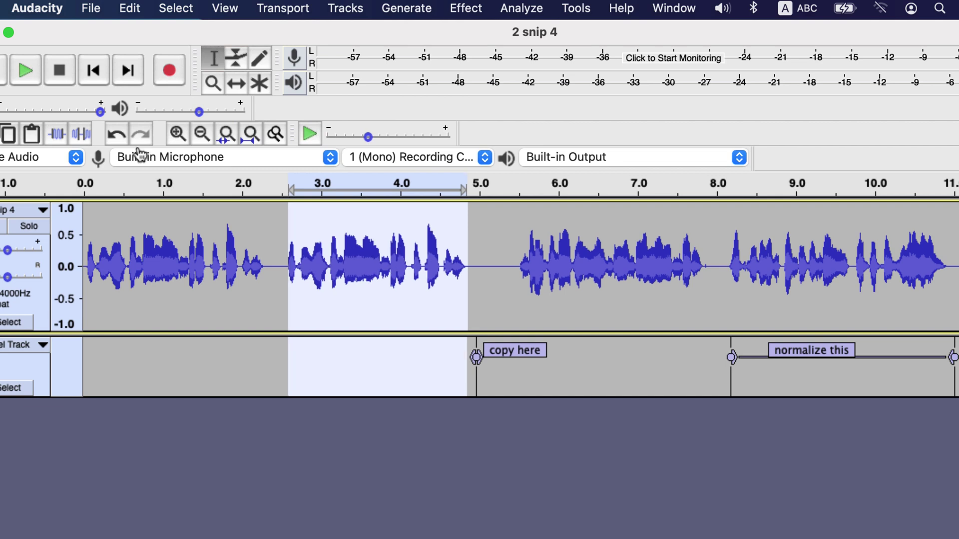
Step: Erase the 'copy here' label's text and remove the empty label
{"action": "left_click", "coordinate": [812, 349]}
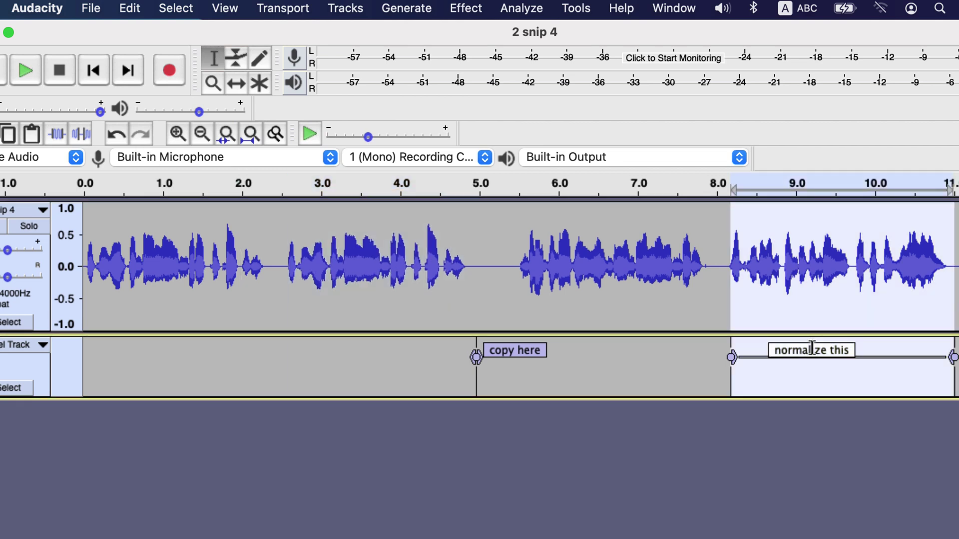
{"action": "left_click", "coordinate": [535, 357]}
{"action": "key", "text": "BackSpace"}
{"action": "key", "text": "BackSpace"}
{"action": "key", "text": "BackSpace"}
{"action": "key", "text": "BackSpace"}
{"action": "key", "text": "BackSpace"}
{"action": "key", "text": "BackSpace"}
{"action": "key", "text": "BackSpace"}
{"action": "key", "text": "BackSpace"}
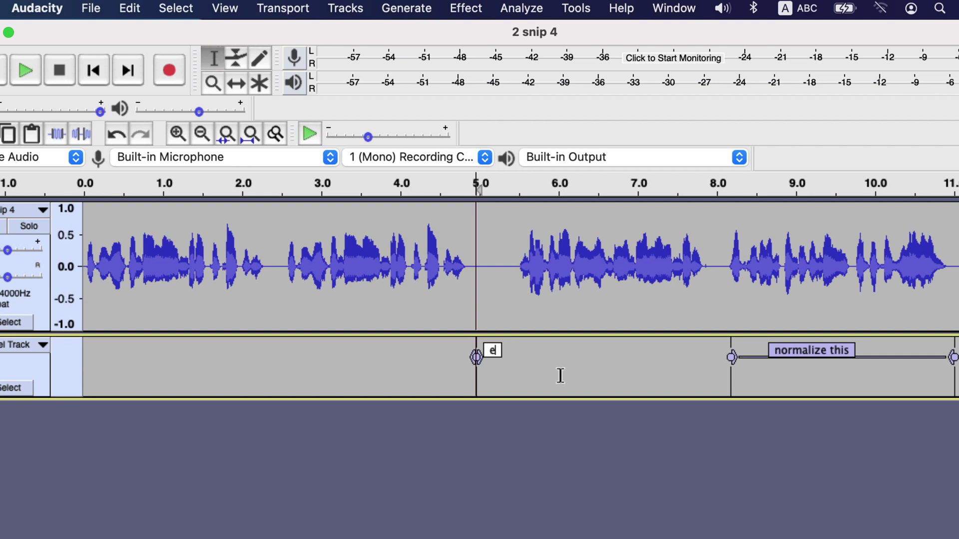
{"action": "key", "text": "Delete"}
{"action": "key", "text": "Delete"}
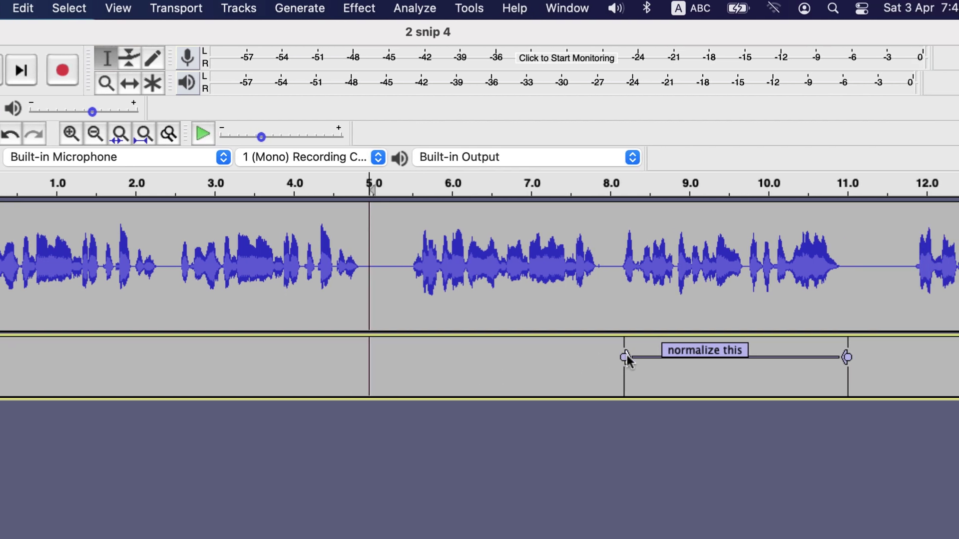
Step: Stretch the 'normalize this' label to span about 6.7 s to 12.1 s
{"action": "left_click_drag", "start_coordinate": [625, 358], "coordinate": [551, 357]}
{"action": "left_click_drag", "start_coordinate": [847, 358], "coordinate": [934, 358]}
{"action": "left_click", "coordinate": [715, 352]}
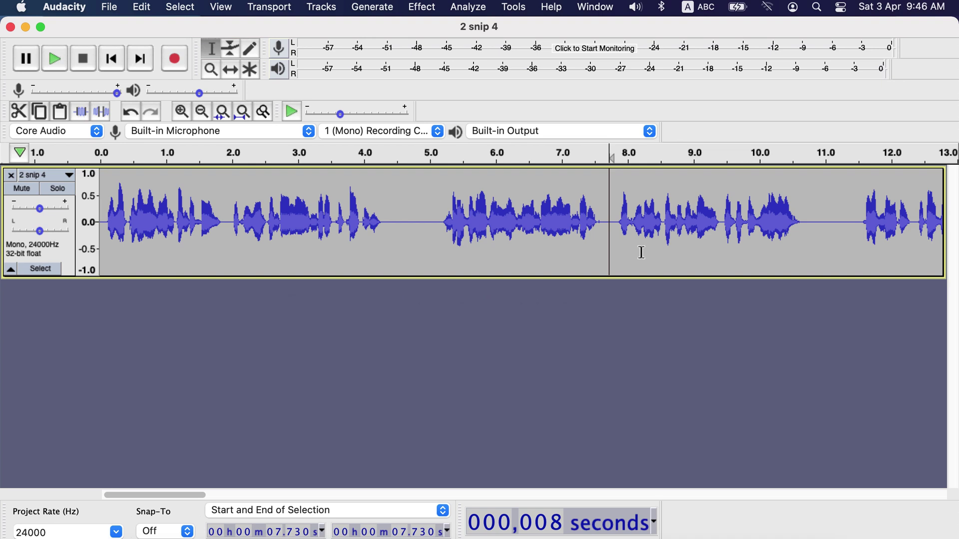
Step: Split the 5.07–10.81 s audio into a new second track using Split New
{"action": "left_click", "coordinate": [436, 208]}
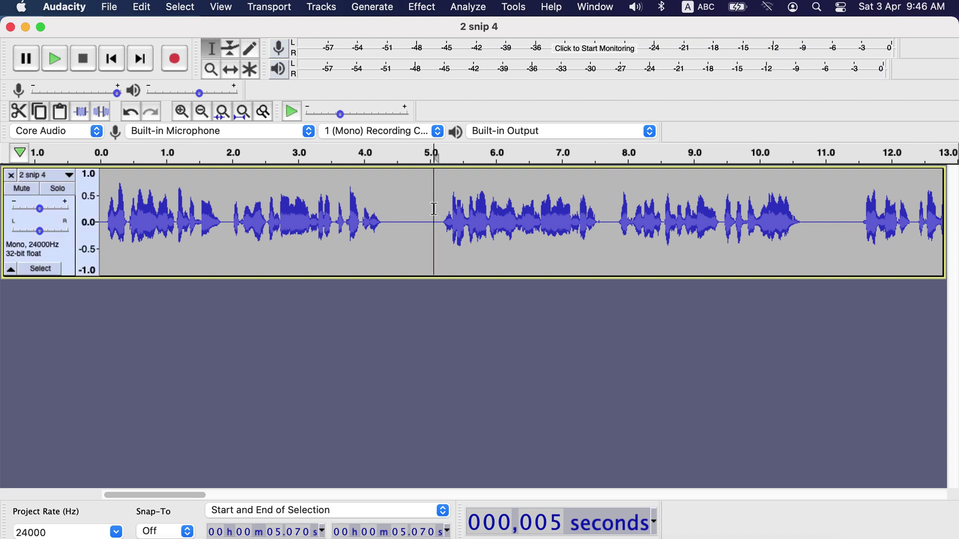
{"action": "left_click_drag", "start_coordinate": [437, 209], "coordinate": [806, 215]}
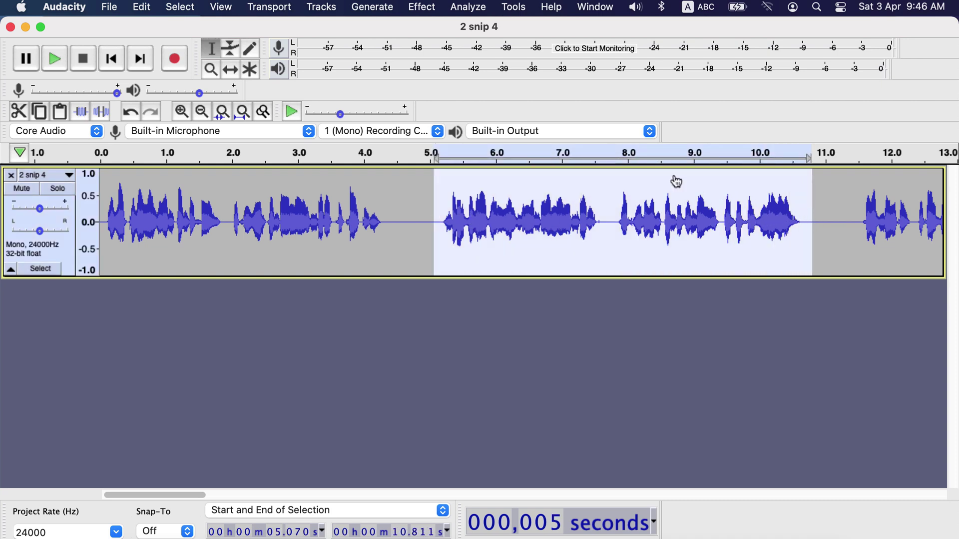
{"action": "left_click", "coordinate": [140, 7]}
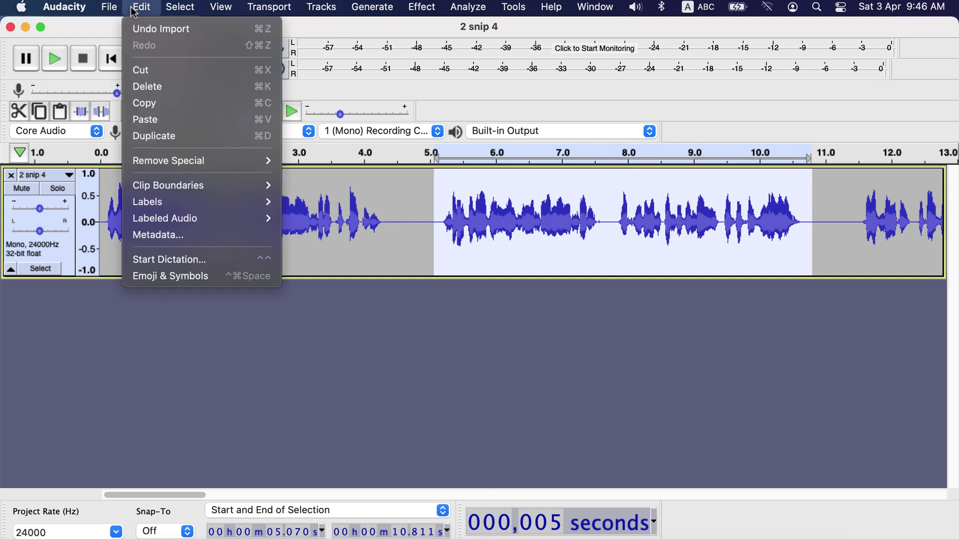
{"action": "mouse_move", "coordinate": [217, 189]}
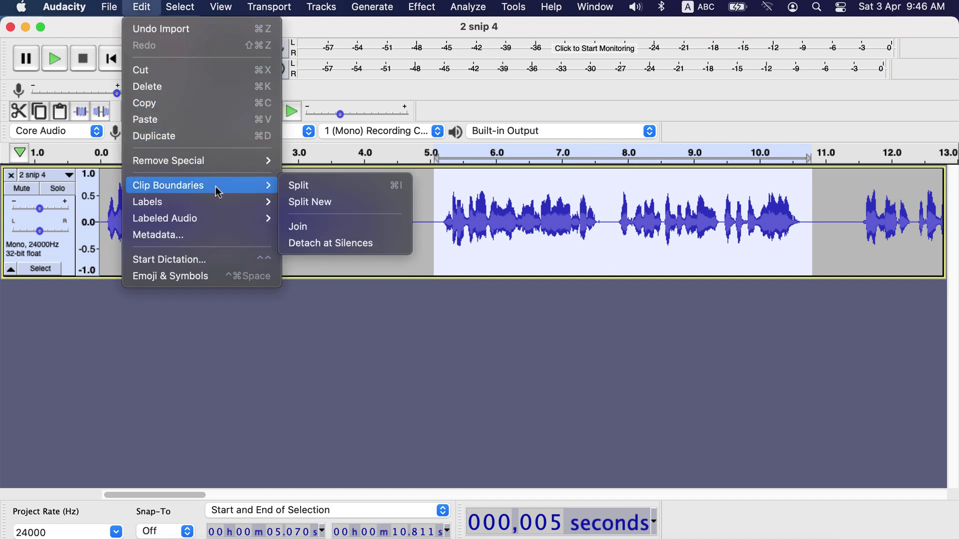
{"action": "left_click", "coordinate": [313, 202]}
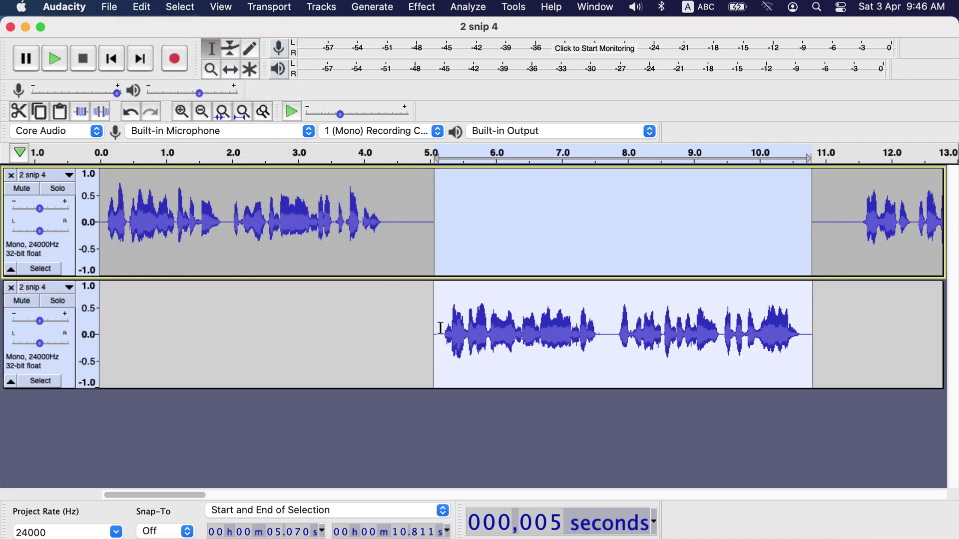
{"action": "left_click_drag", "start_coordinate": [443, 328], "coordinate": [720, 294]}
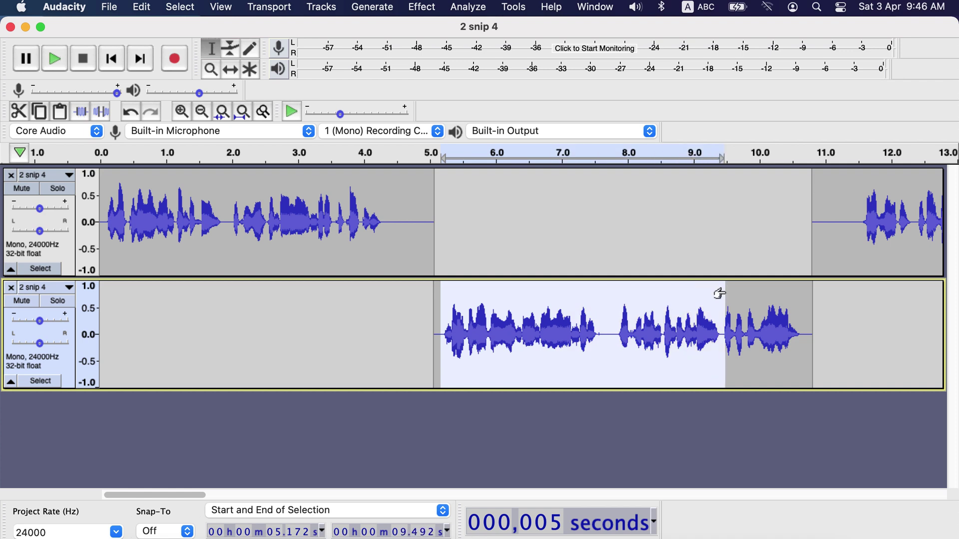
Step: Align the second '2 snip 4' track's clip to start at zero
{"action": "left_click", "coordinate": [400, 346]}
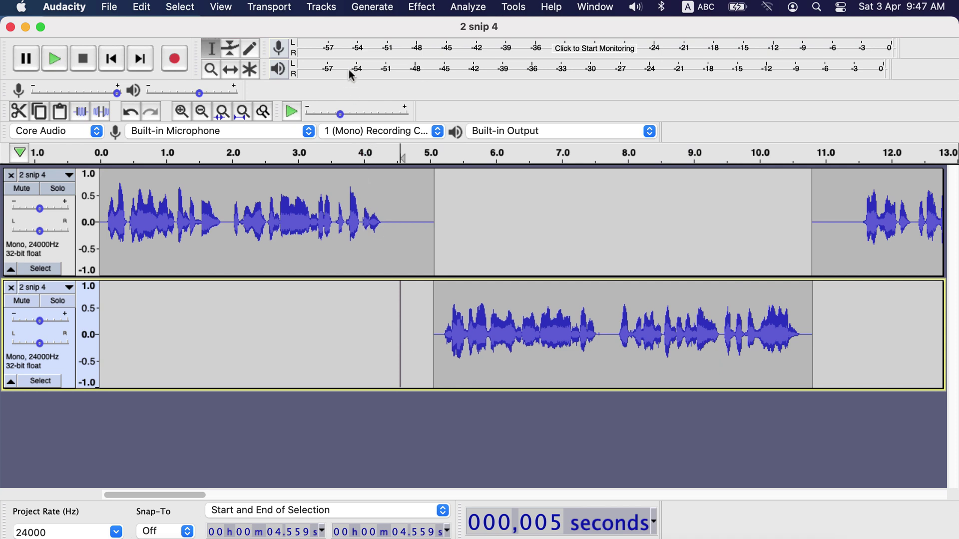
{"action": "left_click", "coordinate": [322, 9]}
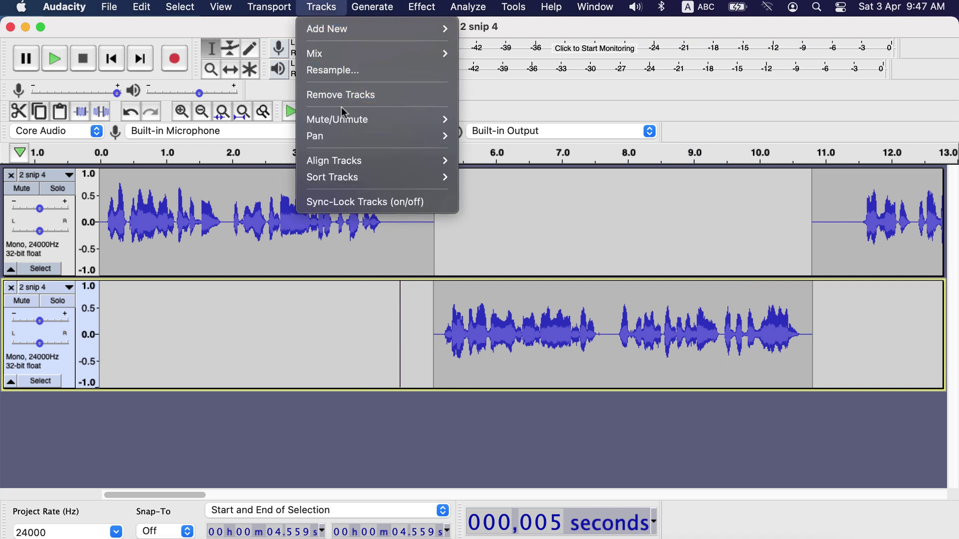
{"action": "mouse_move", "coordinate": [352, 166]}
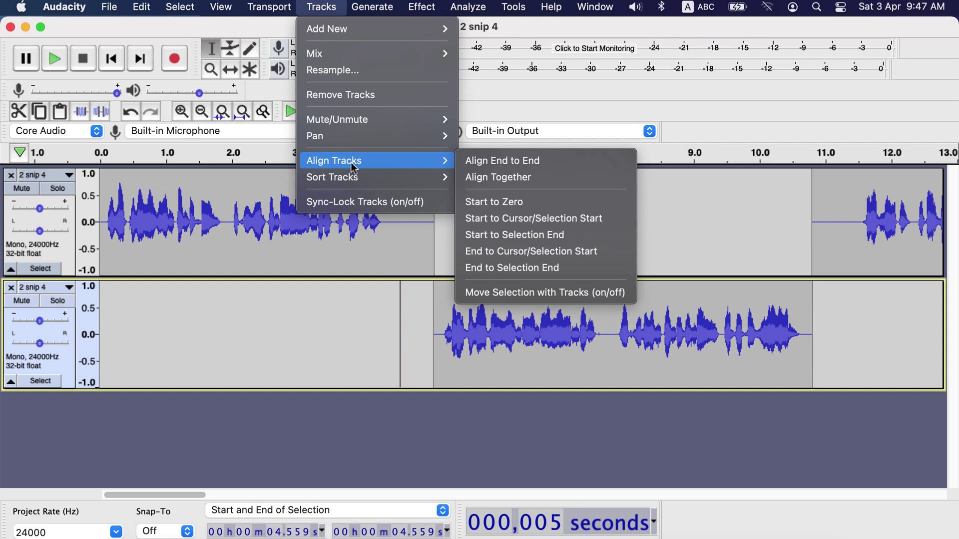
{"action": "left_click", "coordinate": [485, 207]}
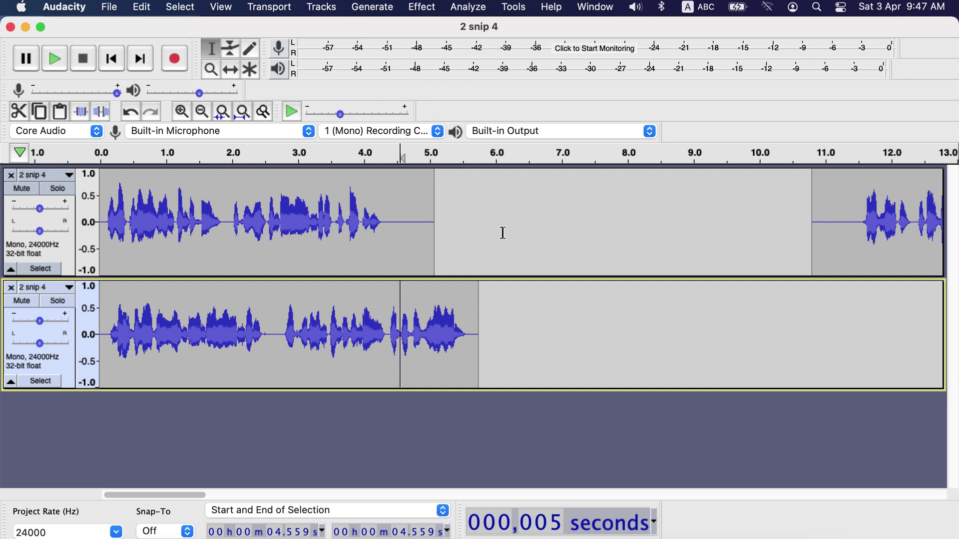
Step: Split the top track's audio from 18.05 s to the end into a third track with Split New
{"action": "scroll", "coordinate": [518, 249], "scroll_direction": "right", "scroll_amount": 15}
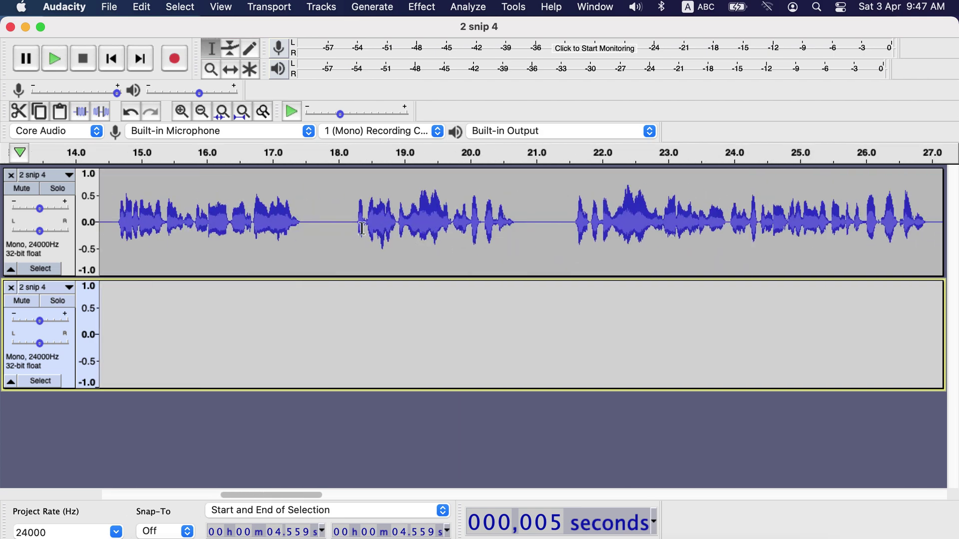
{"action": "left_click_drag", "start_coordinate": [342, 220], "coordinate": [927, 201]}
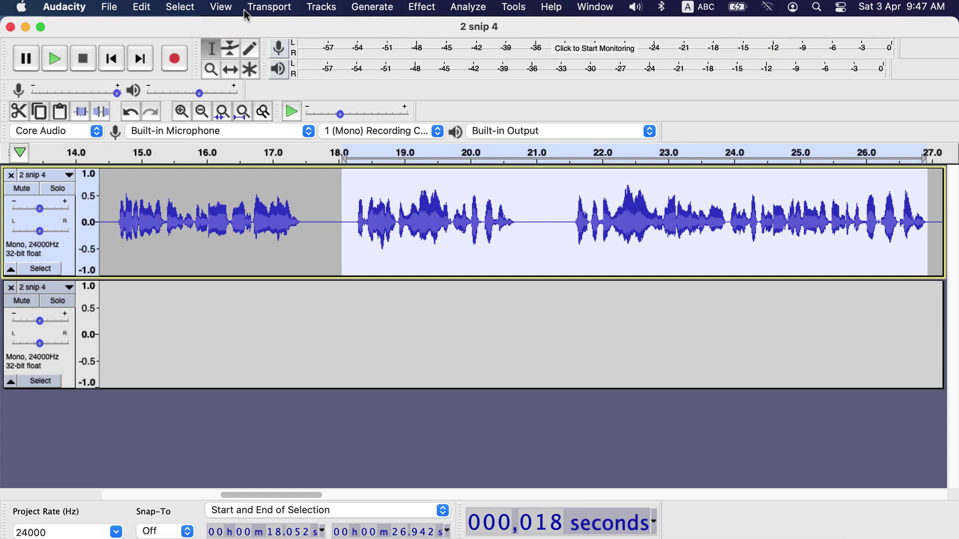
{"action": "left_click", "coordinate": [142, 7]}
{"action": "mouse_move", "coordinate": [185, 186]}
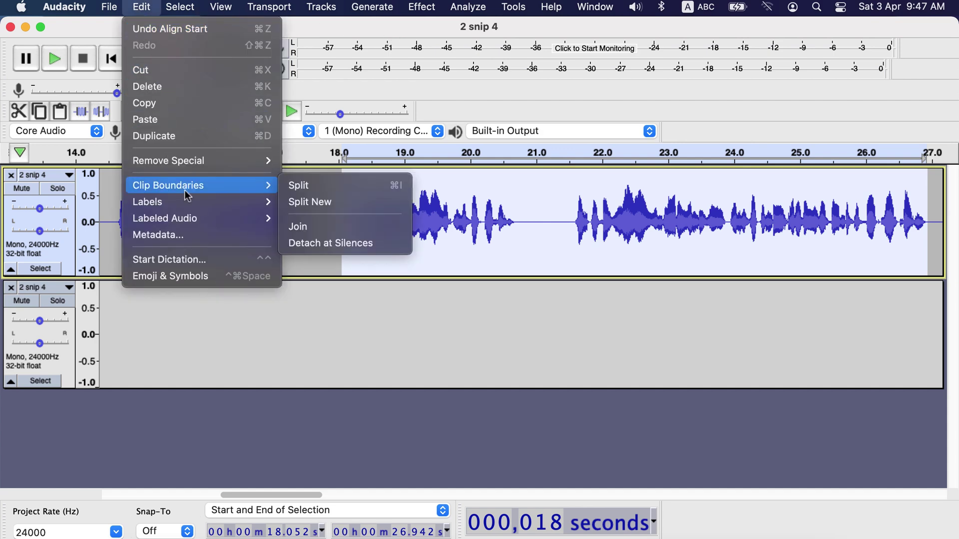
{"action": "left_click", "coordinate": [373, 208]}
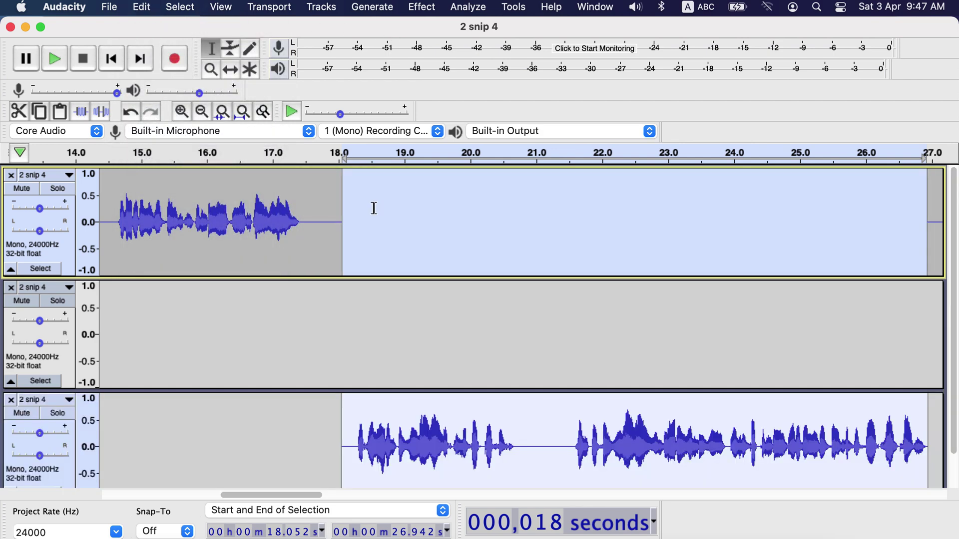
{"action": "scroll", "coordinate": [422, 324], "scroll_direction": "left", "scroll_amount": 10}
{"action": "scroll", "coordinate": [423, 325], "scroll_direction": "right", "scroll_amount": 9}
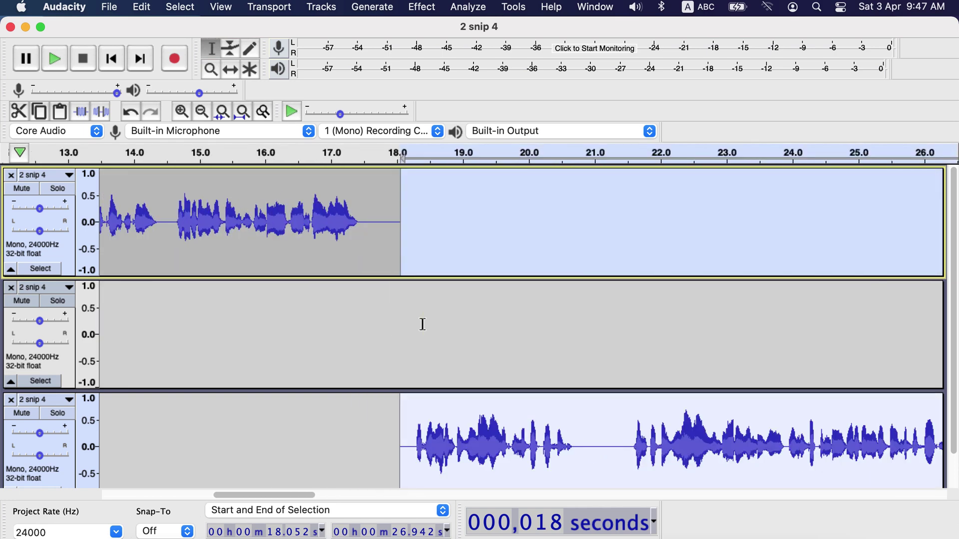
{"action": "left_click", "coordinate": [325, 428]}
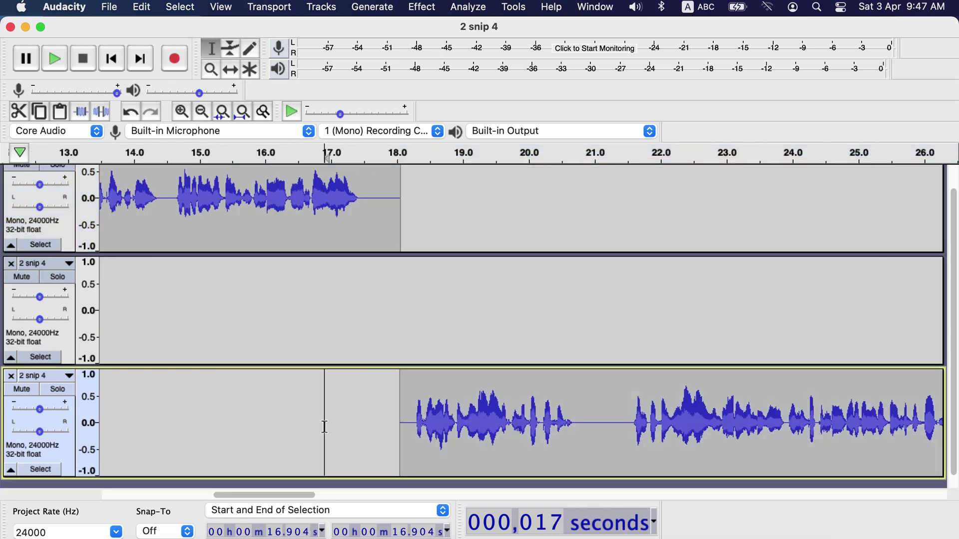
{"action": "scroll", "coordinate": [324, 428], "scroll_direction": "left", "scroll_amount": 14}
{"action": "scroll", "coordinate": [325, 427], "scroll_direction": "down", "scroll_amount": 1}
Step: Align the third track's clip to start at the cursor, about 3.41 s
{"action": "left_click", "coordinate": [324, 428]}
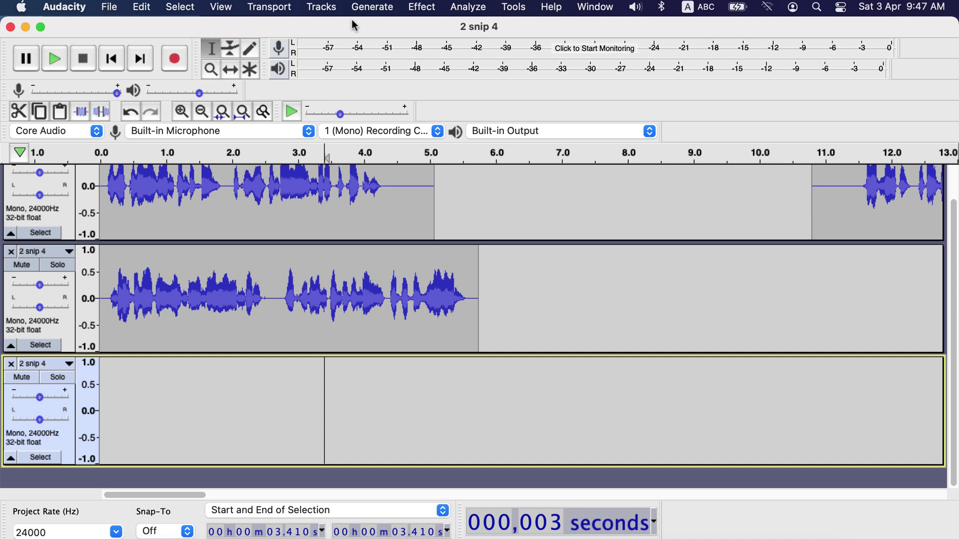
{"action": "left_click", "coordinate": [322, 7]}
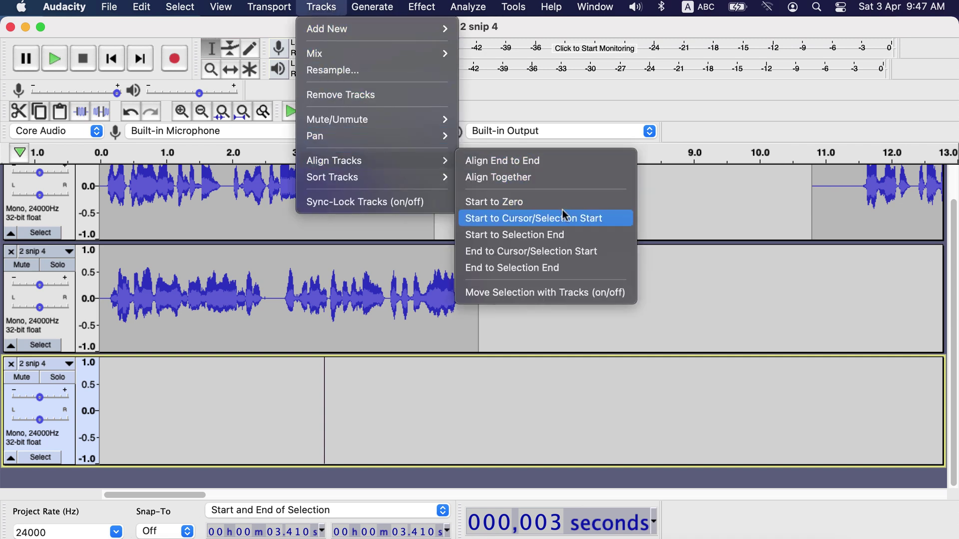
{"action": "left_click", "coordinate": [609, 223]}
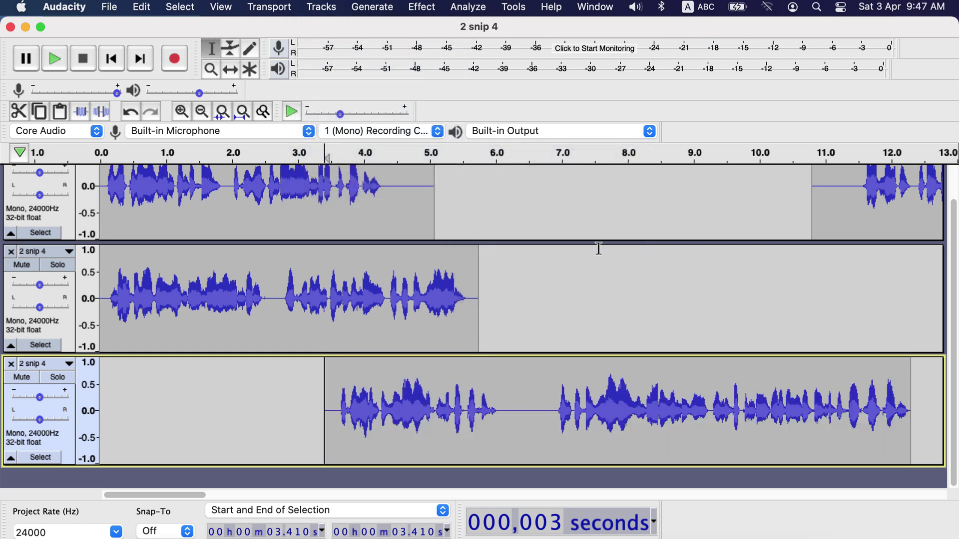
{"action": "scroll", "coordinate": [593, 381], "scroll_direction": "right", "scroll_amount": 10}
{"action": "scroll", "coordinate": [594, 381], "scroll_direction": "right", "scroll_amount": 5}
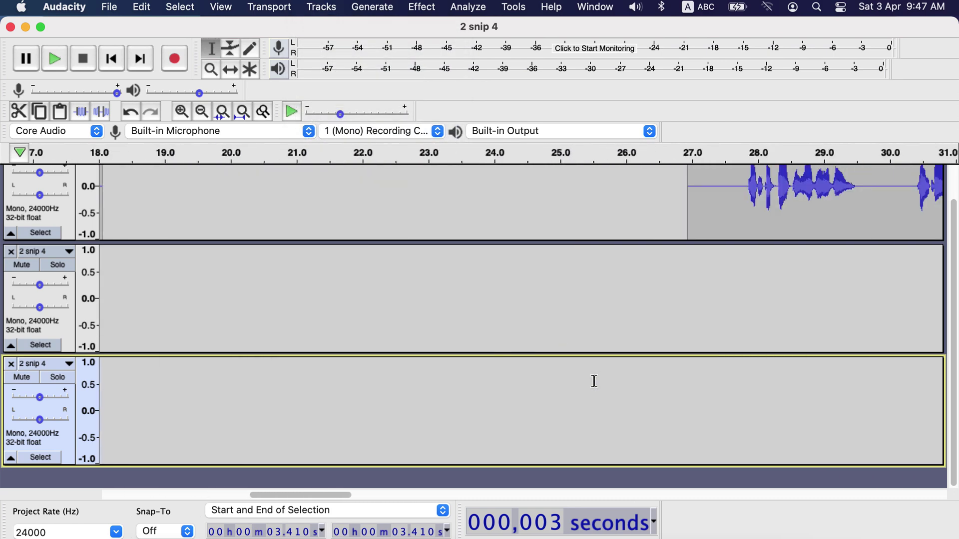
Step: Rename the first track to 'track 1'
{"action": "scroll", "coordinate": [594, 381], "scroll_direction": "left", "scroll_amount": 15}
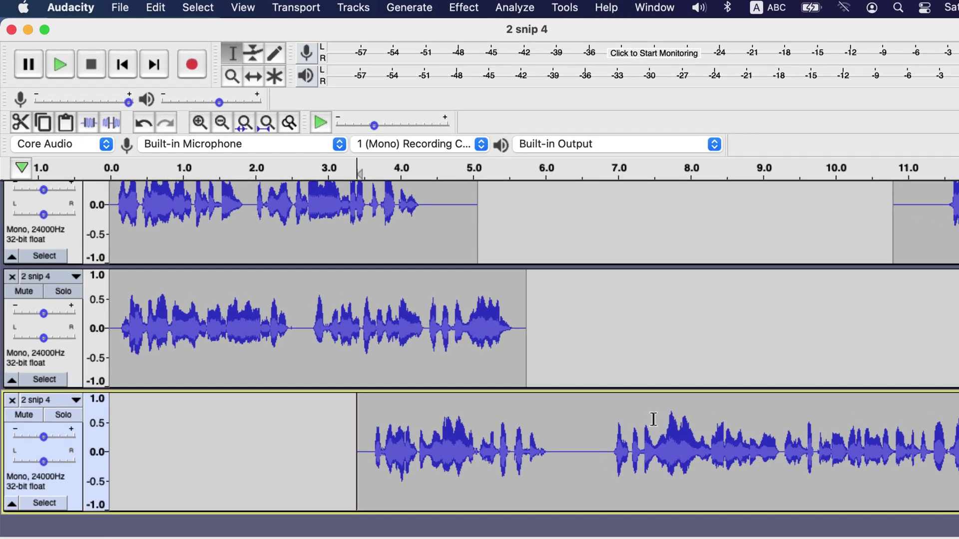
{"action": "scroll", "coordinate": [645, 464], "scroll_direction": "up", "scroll_amount": 2}
{"action": "scroll", "coordinate": [645, 464], "scroll_direction": "down", "scroll_amount": 2}
{"action": "scroll", "coordinate": [646, 464], "scroll_direction": "up", "scroll_amount": 1}
{"action": "scroll", "coordinate": [646, 464], "scroll_direction": "right", "scroll_amount": 1}
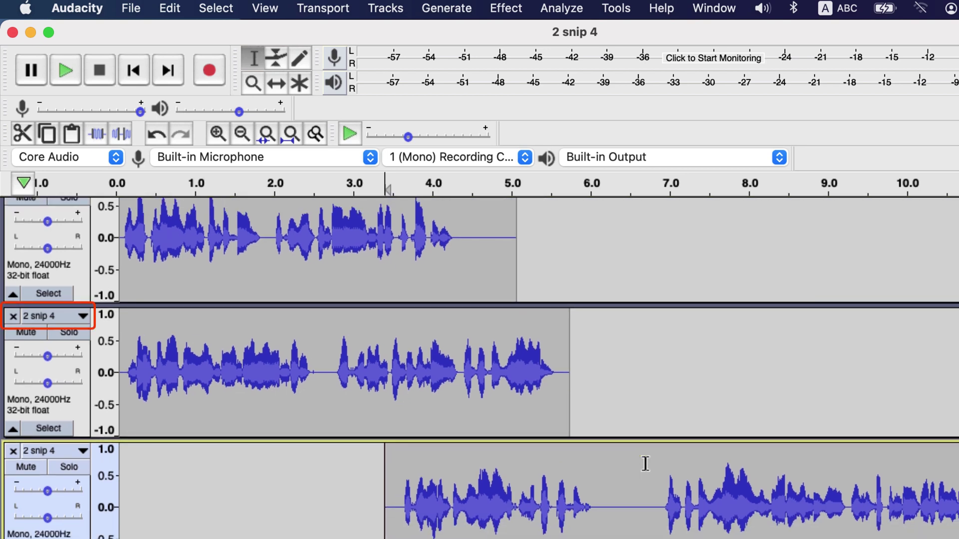
{"action": "scroll", "coordinate": [636, 447], "scroll_direction": "up", "scroll_amount": 2}
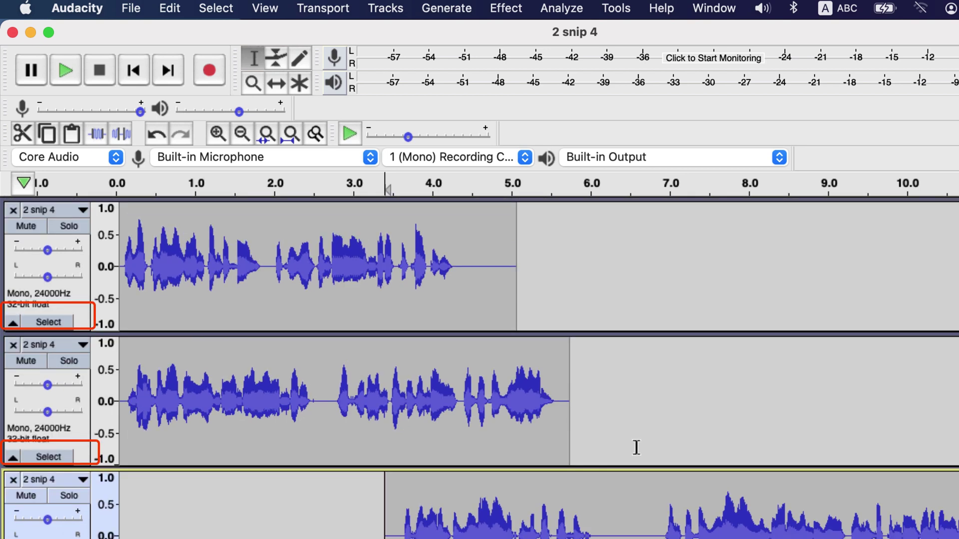
{"action": "left_click", "coordinate": [70, 212]}
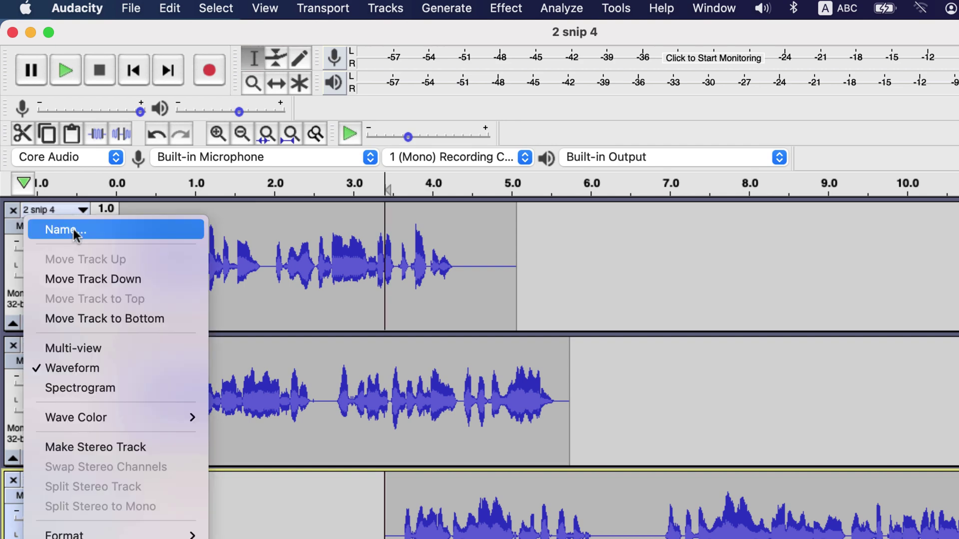
{"action": "left_click", "coordinate": [73, 230]}
{"action": "type", "text": "track 1"}
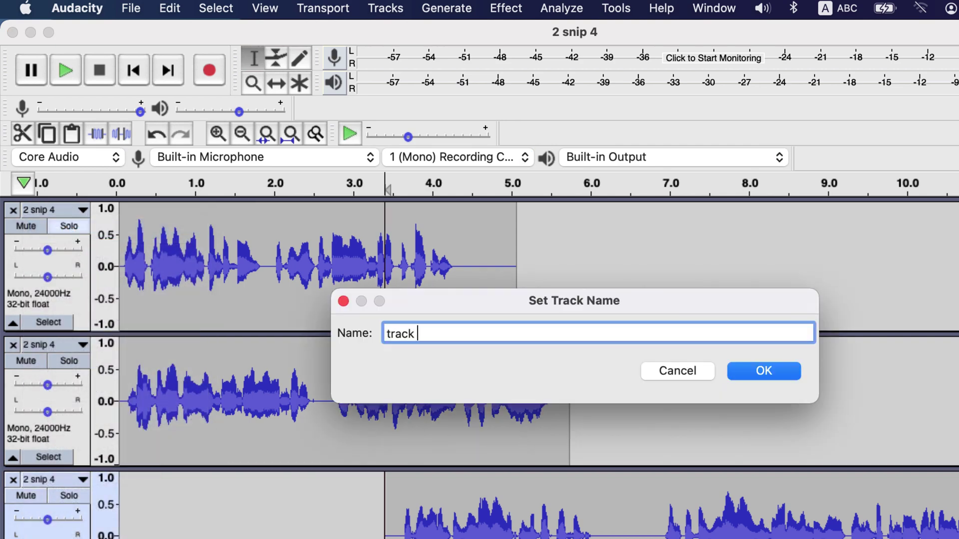
{"action": "key", "text": "Return"}
Step: Rename the second and third tracks to 'track 2' and 'track 3'
{"action": "left_click", "coordinate": [50, 345]}
{"action": "left_click", "coordinate": [52, 363]}
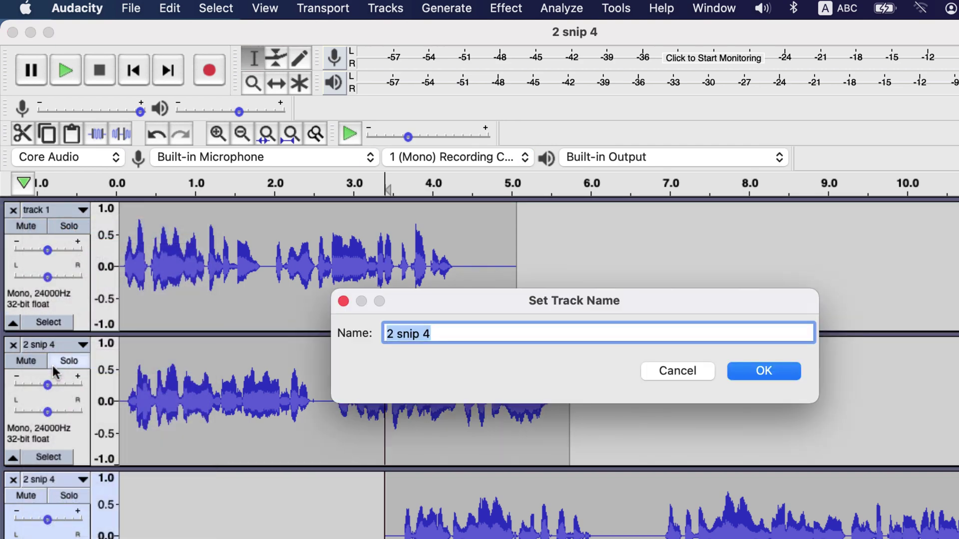
{"action": "type", "text": "track 2"}
{"action": "key", "text": "Return"}
{"action": "left_click", "coordinate": [38, 481]}
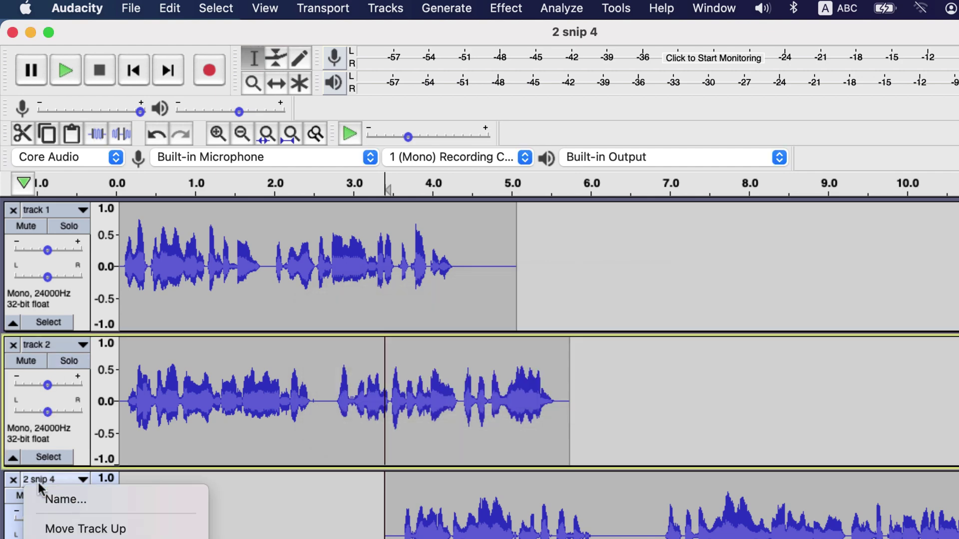
{"action": "left_click", "coordinate": [64, 498]}
{"action": "type", "text": "track 3"}
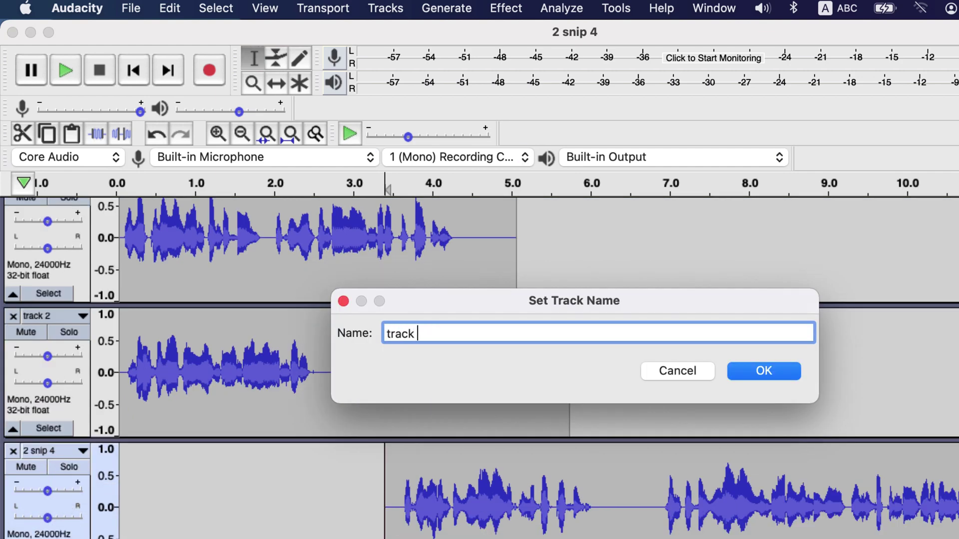
{"action": "left_click", "coordinate": [773, 370]}
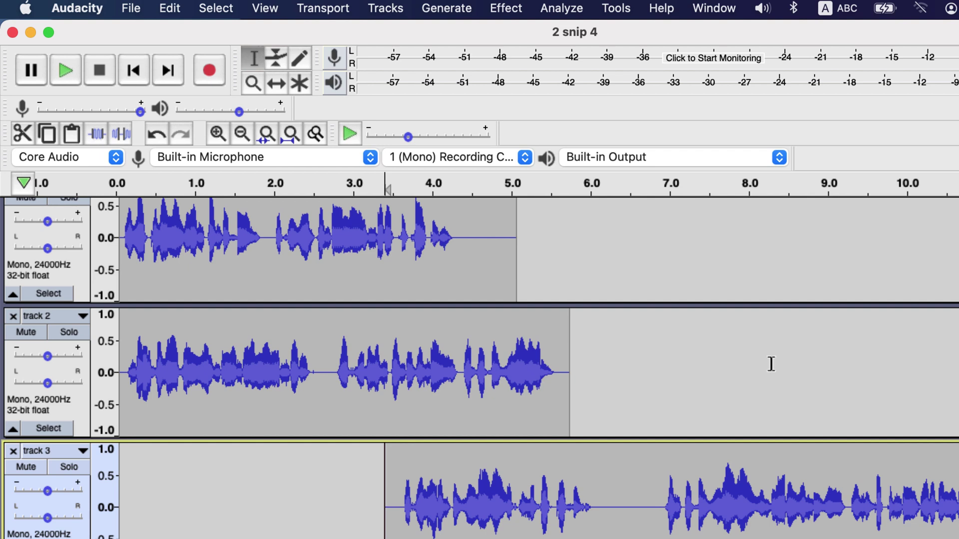
Step: Export Multiple the three tracks as WAV files named by track, accepting each metadata prompt
{"action": "left_click", "coordinate": [131, 8]}
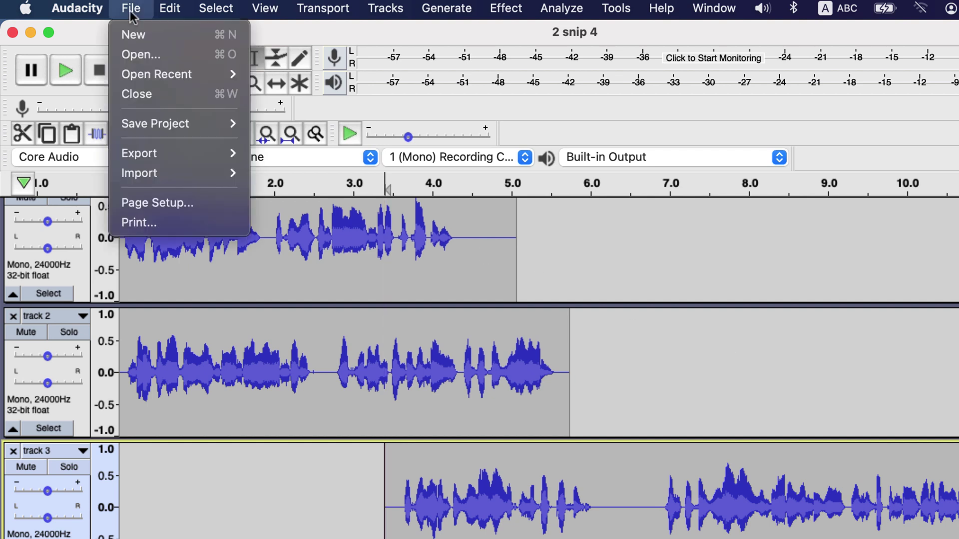
{"action": "mouse_move", "coordinate": [169, 154]}
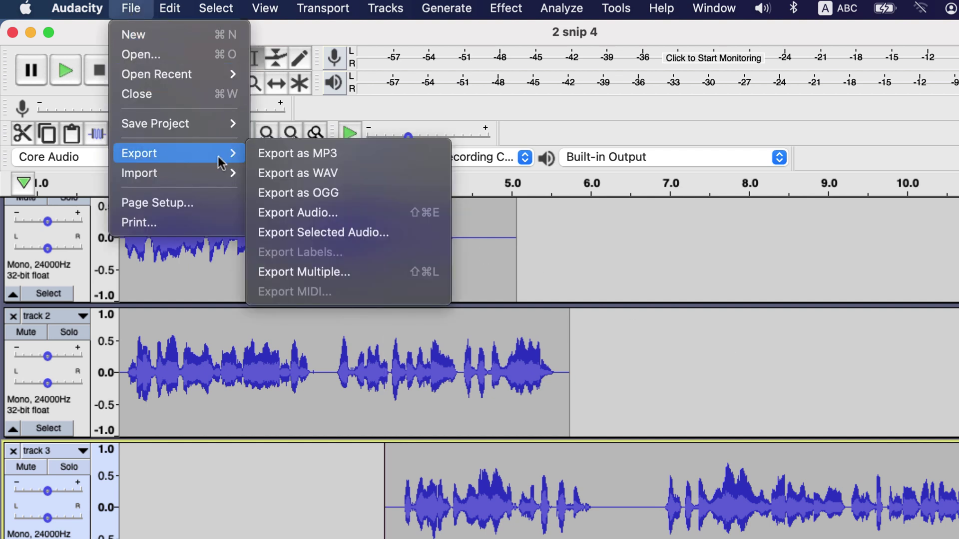
{"action": "left_click", "coordinate": [286, 270]}
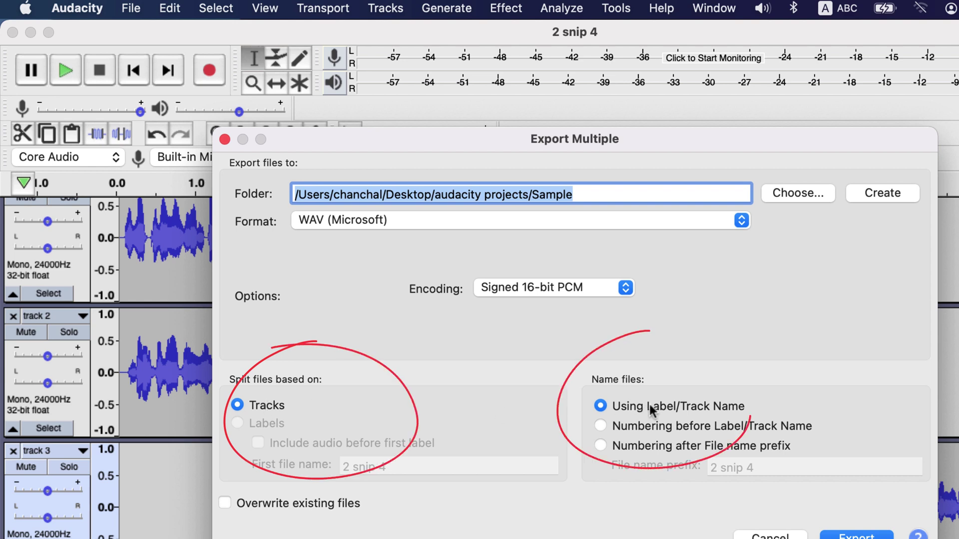
{"action": "left_click", "coordinate": [857, 535]}
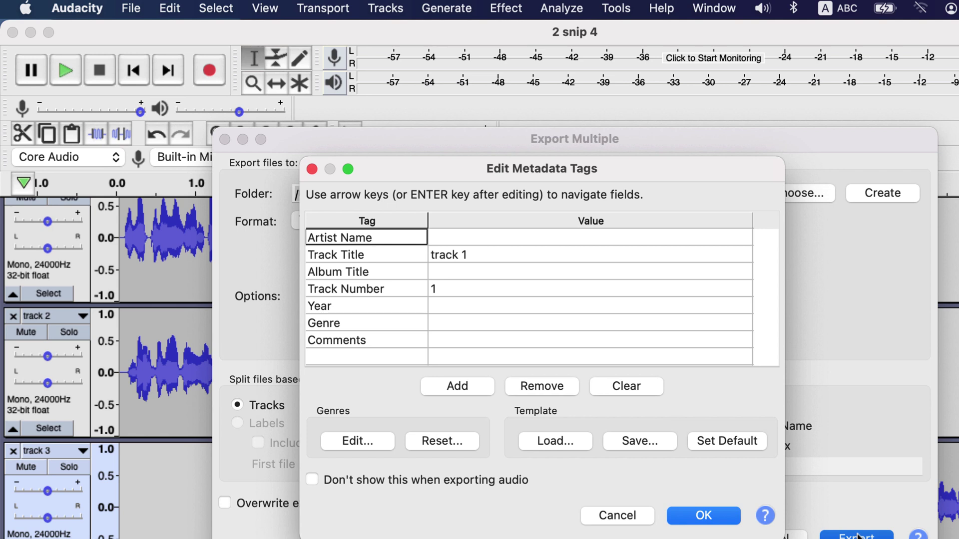
{"action": "left_click", "coordinate": [697, 518]}
{"action": "left_click", "coordinate": [698, 518]}
{"action": "left_click", "coordinate": [704, 517]}
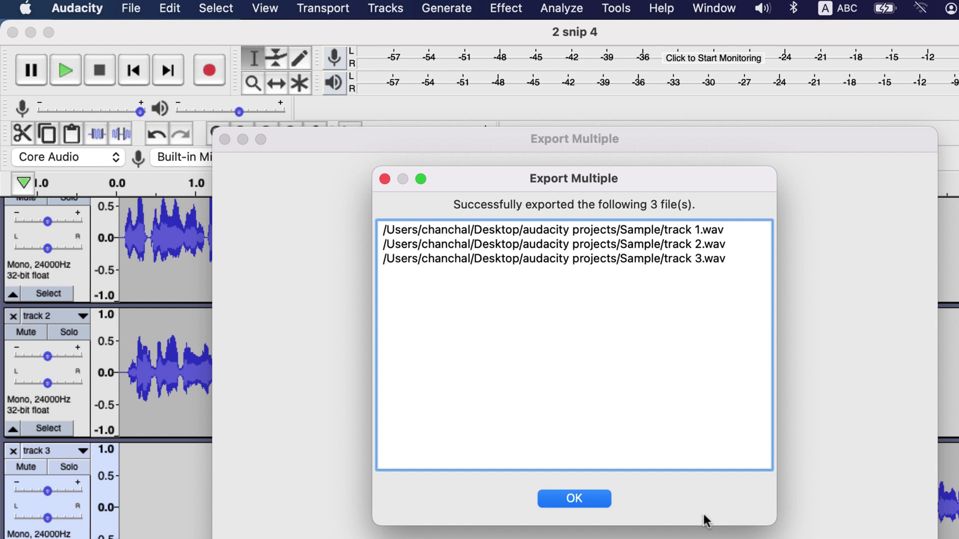
{"action": "left_click", "coordinate": [585, 497]}
{"action": "scroll", "coordinate": [585, 506], "scroll_direction": "up", "scroll_amount": 1}
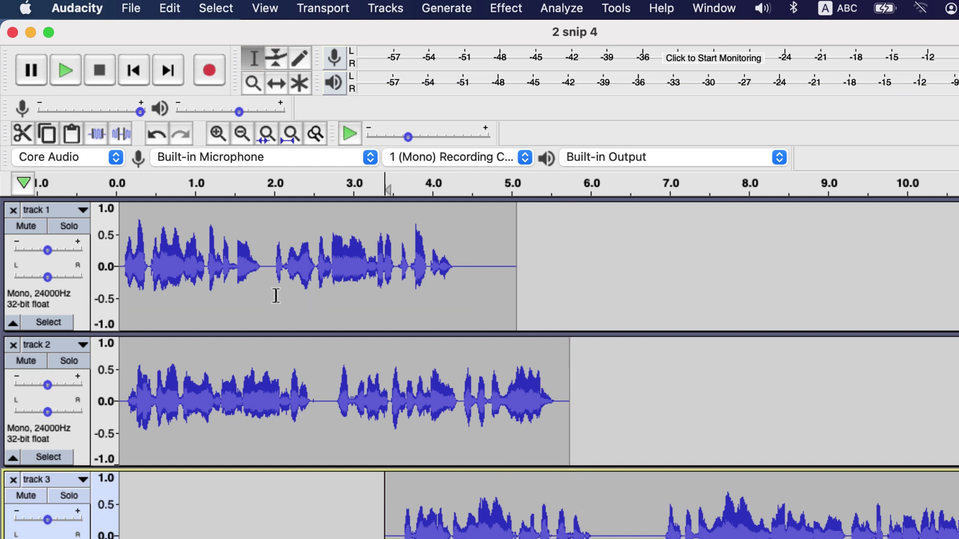
{"action": "left_click", "coordinate": [123, 226]}
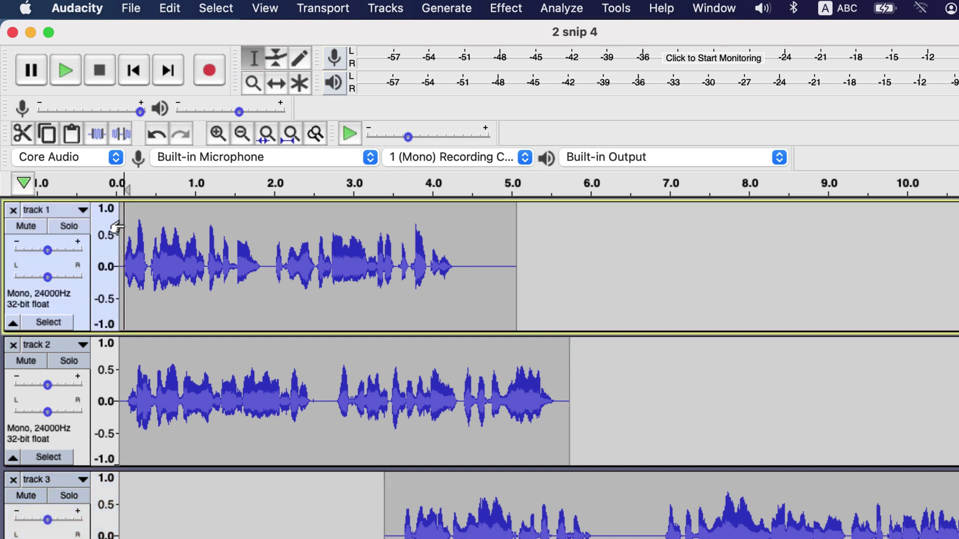
{"action": "key", "text": "space"}
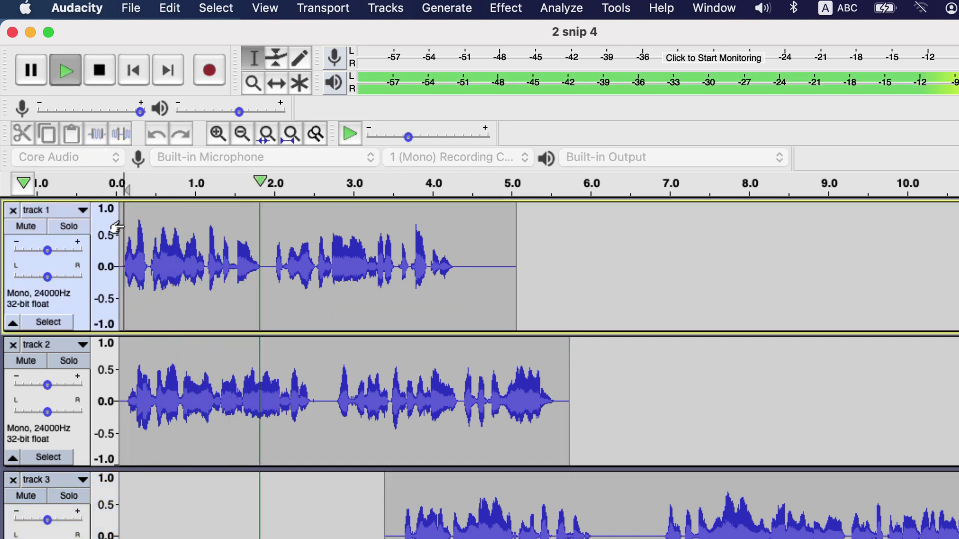
{"action": "key", "text": "space"}
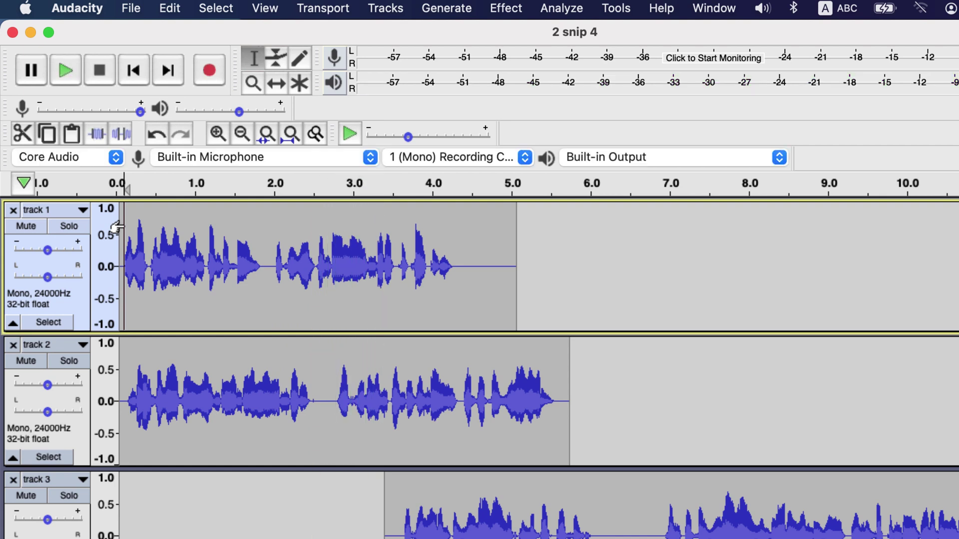
{"action": "left_click", "coordinate": [73, 226]}
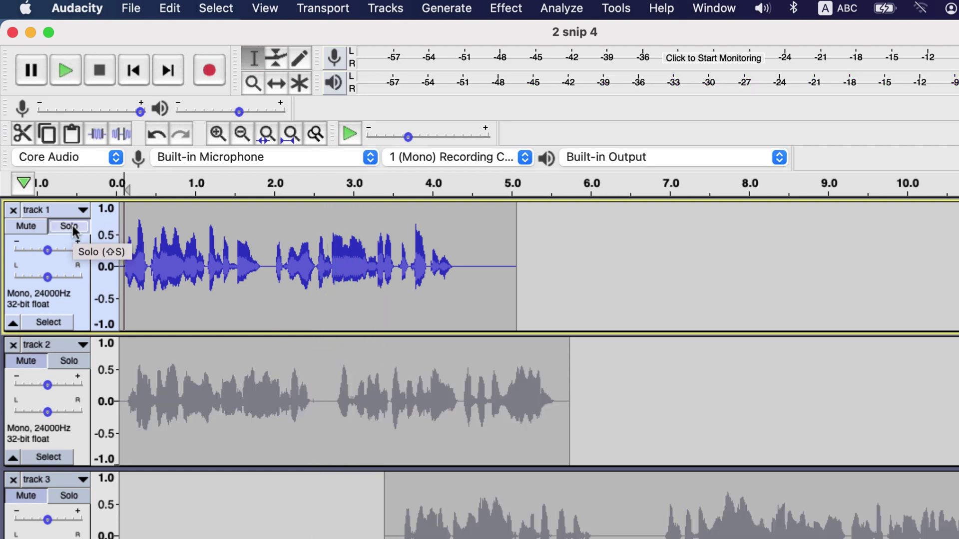
{"action": "left_click_drag", "start_coordinate": [190, 393], "coordinate": [238, 408]}
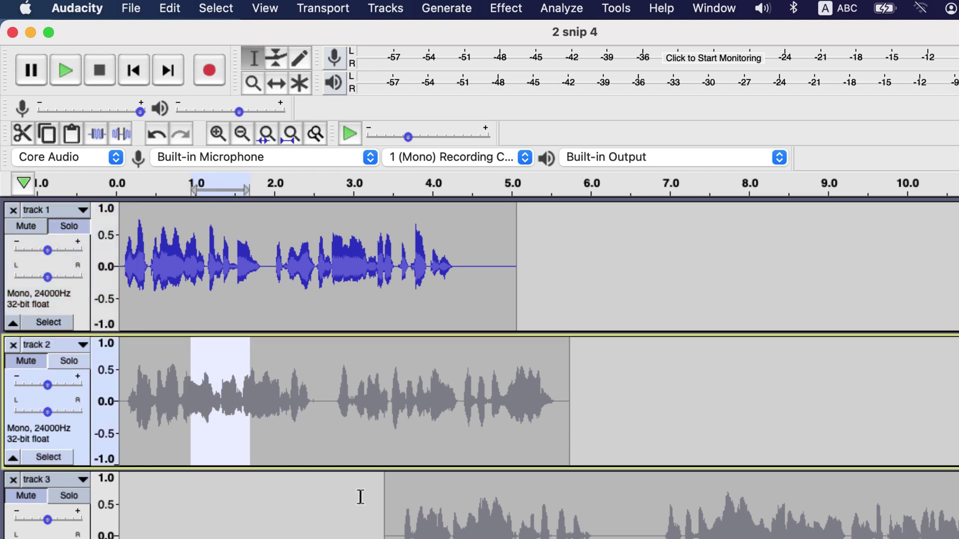
{"action": "left_click_drag", "start_coordinate": [418, 505], "coordinate": [461, 504]}
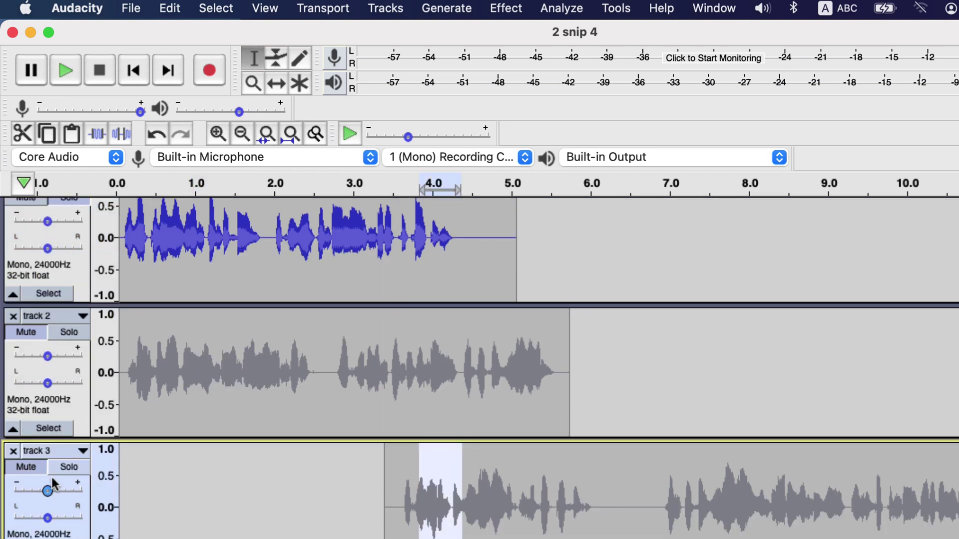
{"action": "left_click", "coordinate": [33, 333]}
{"action": "scroll", "coordinate": [240, 373], "scroll_direction": "up", "scroll_amount": 1}
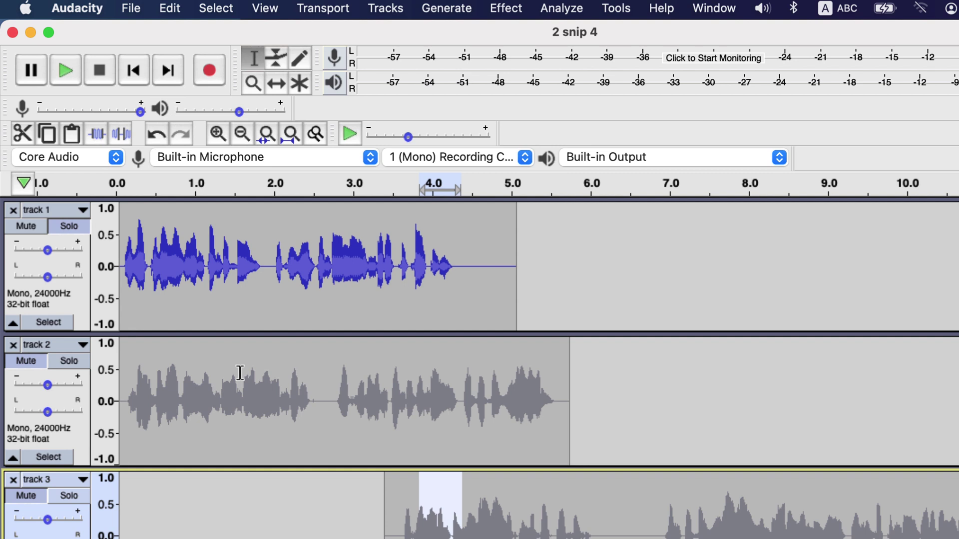
{"action": "left_click", "coordinate": [60, 227]}
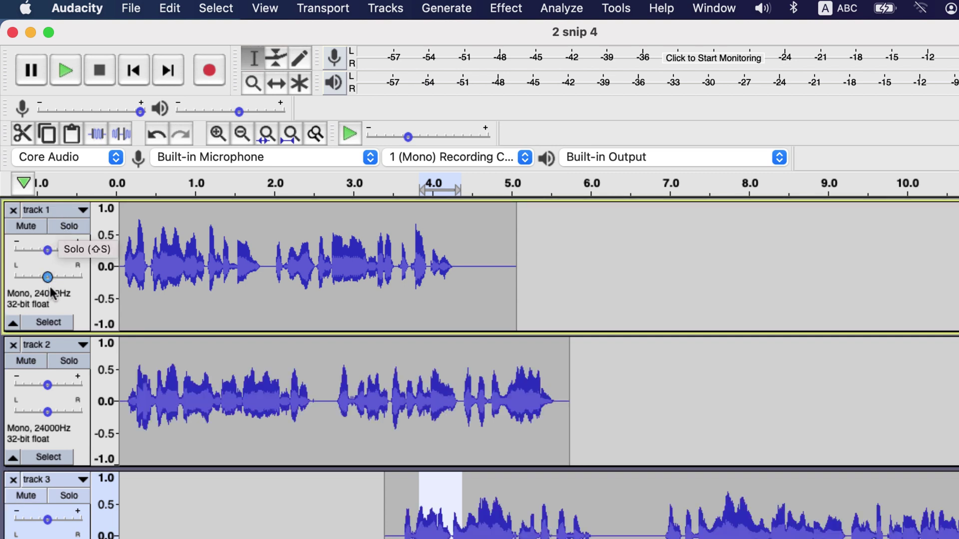
{"action": "left_click", "coordinate": [31, 361]}
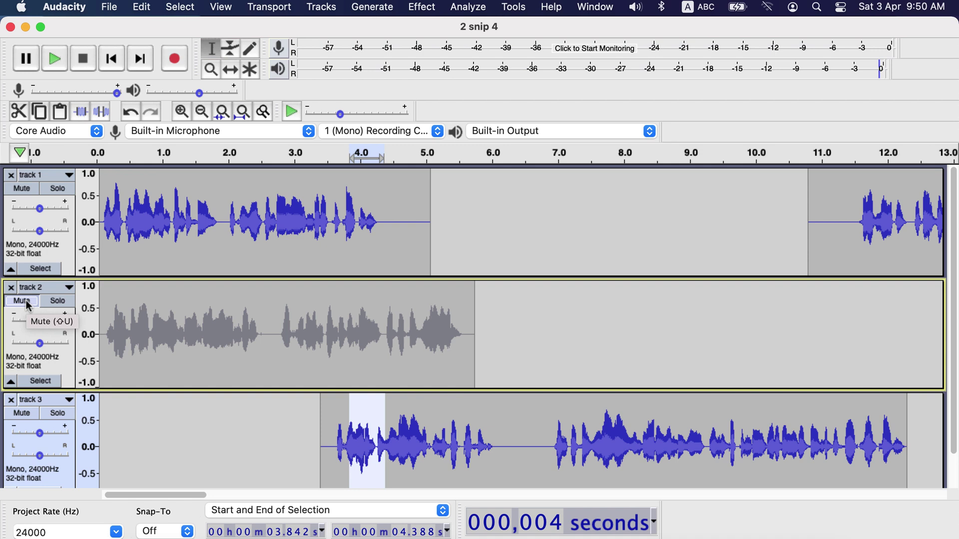
{"action": "left_click", "coordinate": [28, 306]}
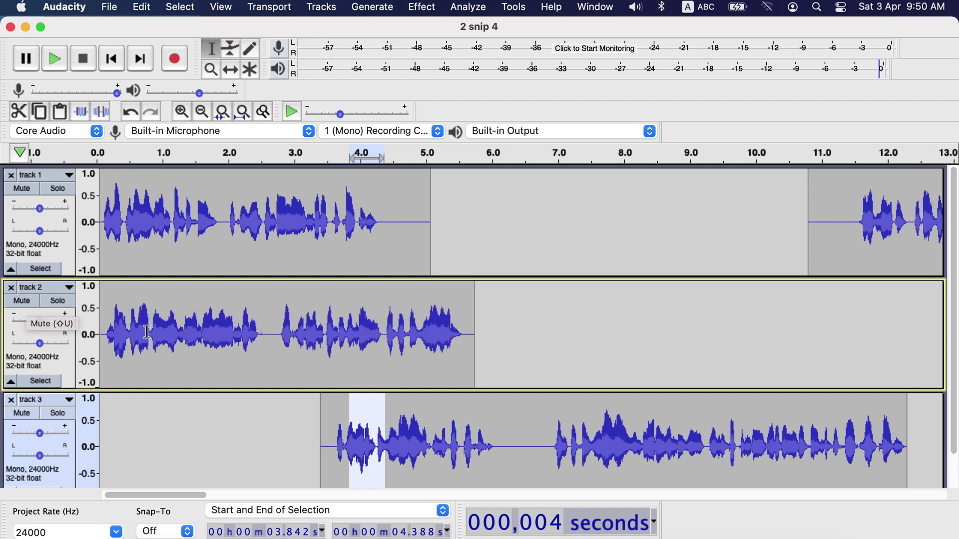
Step: Align track 3 to start at zero, moving it from 3.41 s to end near 8.9 s
{"action": "left_click", "coordinate": [192, 422]}
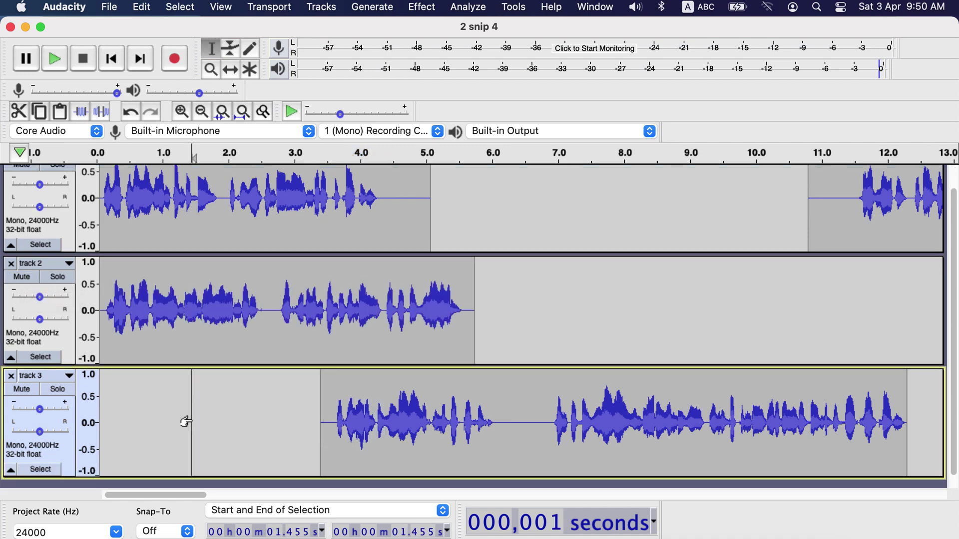
{"action": "left_click", "coordinate": [315, 11]}
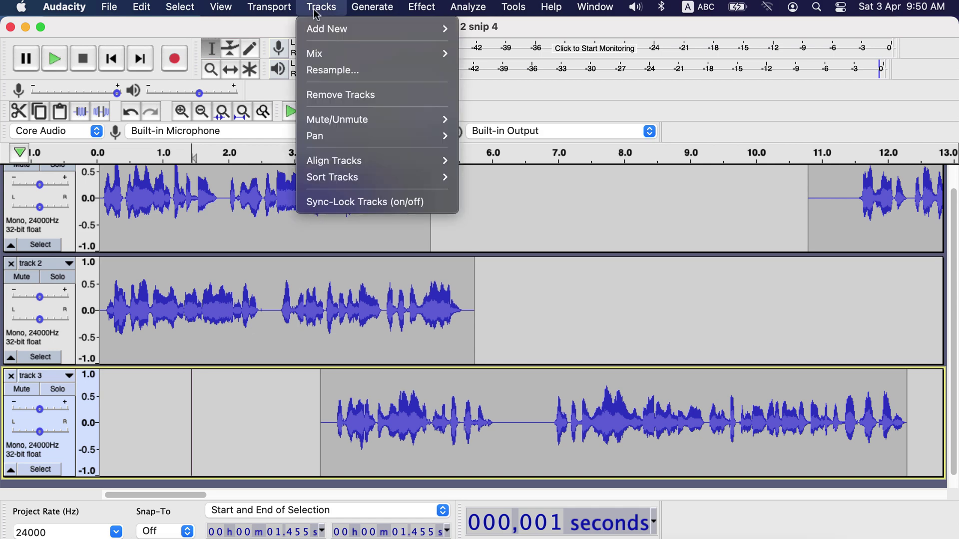
{"action": "mouse_move", "coordinate": [364, 159]}
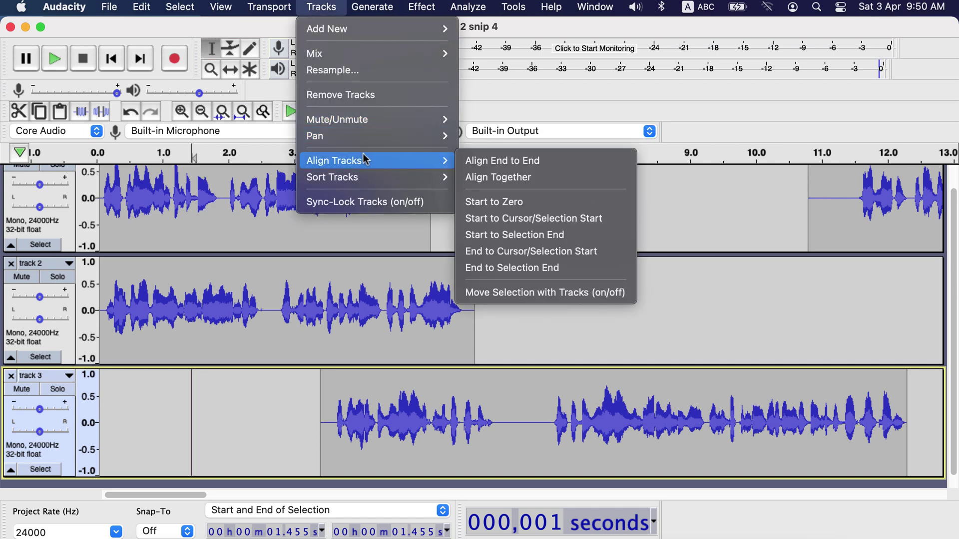
{"action": "left_click", "coordinate": [492, 201]}
{"action": "scroll", "coordinate": [353, 238], "scroll_direction": "up", "scroll_amount": 1}
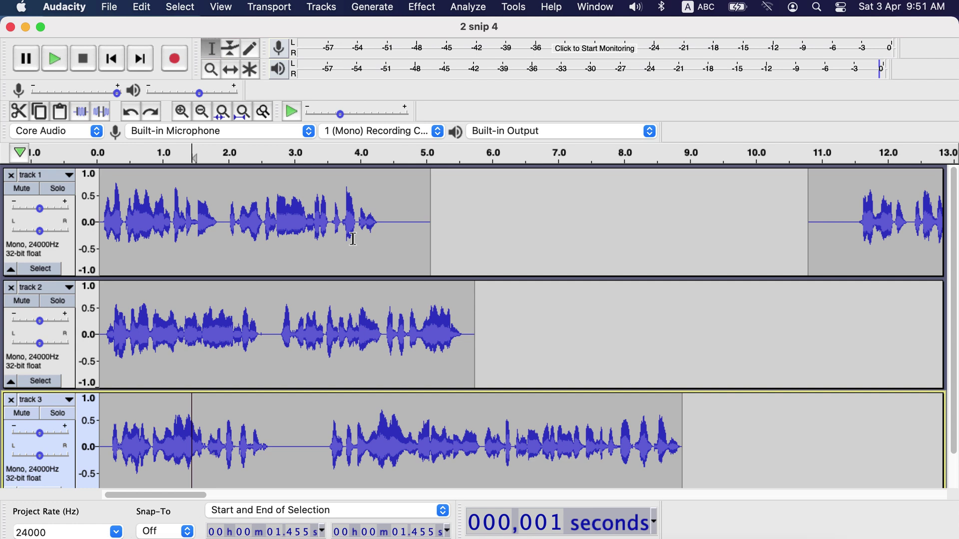
{"action": "left_click_drag", "start_coordinate": [348, 235], "coordinate": [417, 443]}
{"action": "scroll", "coordinate": [410, 419], "scroll_direction": "down", "scroll_amount": 1}
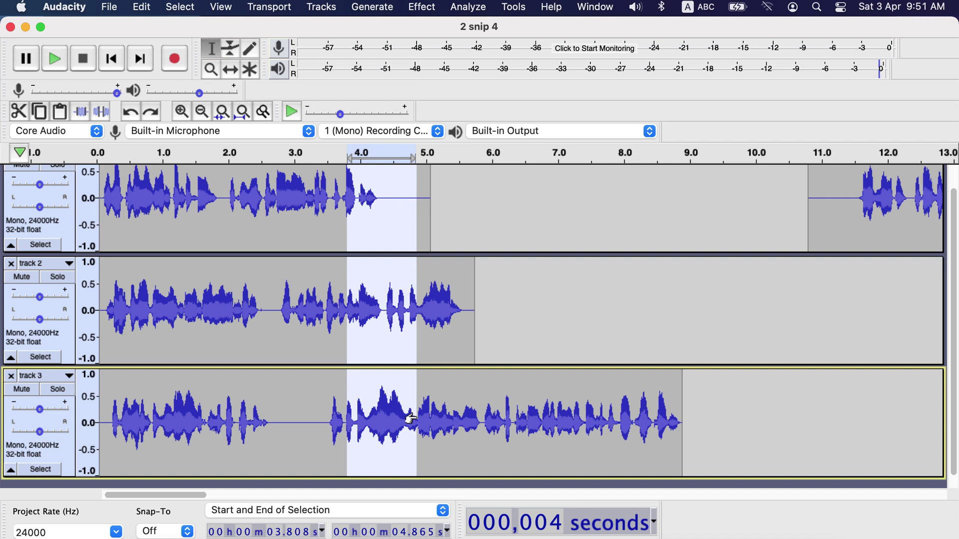
Step: Mix all three tracks down into a single Mix track with Mix and Render
{"action": "left_click", "coordinate": [334, 11]}
{"action": "mouse_move", "coordinate": [330, 59]}
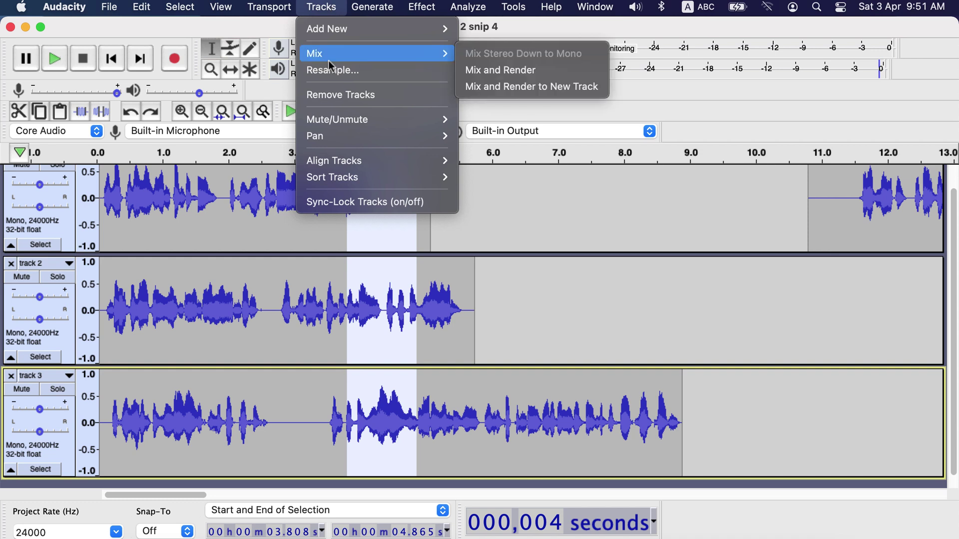
{"action": "left_click", "coordinate": [538, 71]}
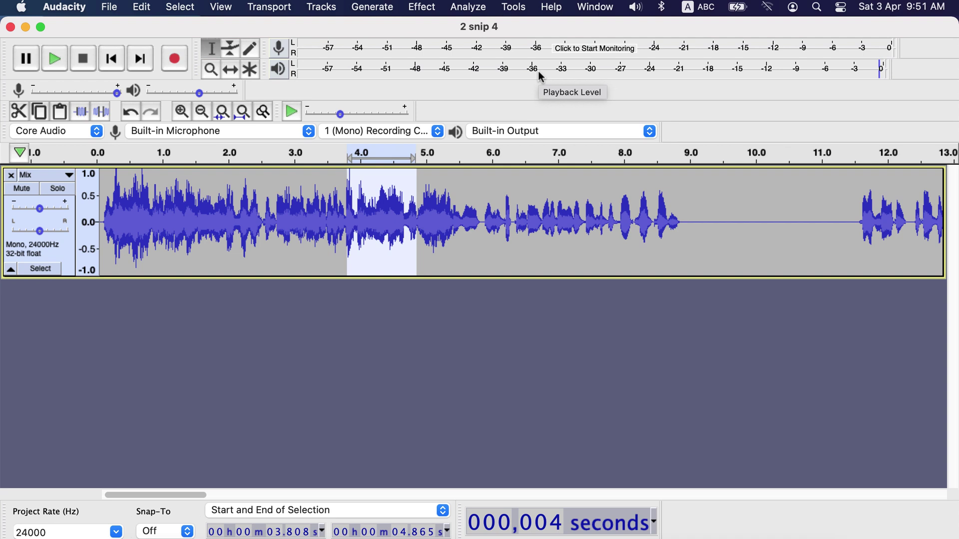
Step: Undo that mix and render the three tracks to a new Mix track below them
{"action": "key", "text": "super+z"}
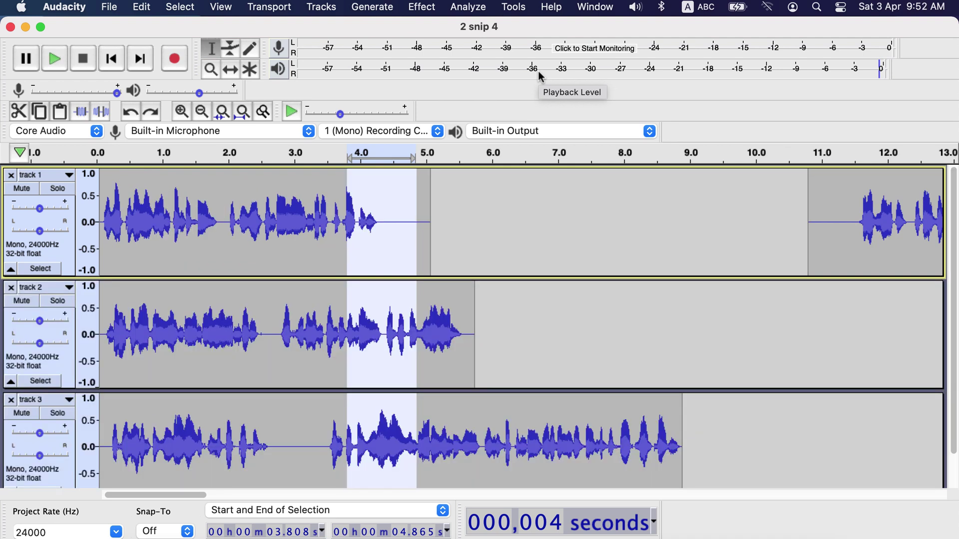
{"action": "left_click", "coordinate": [328, 8]}
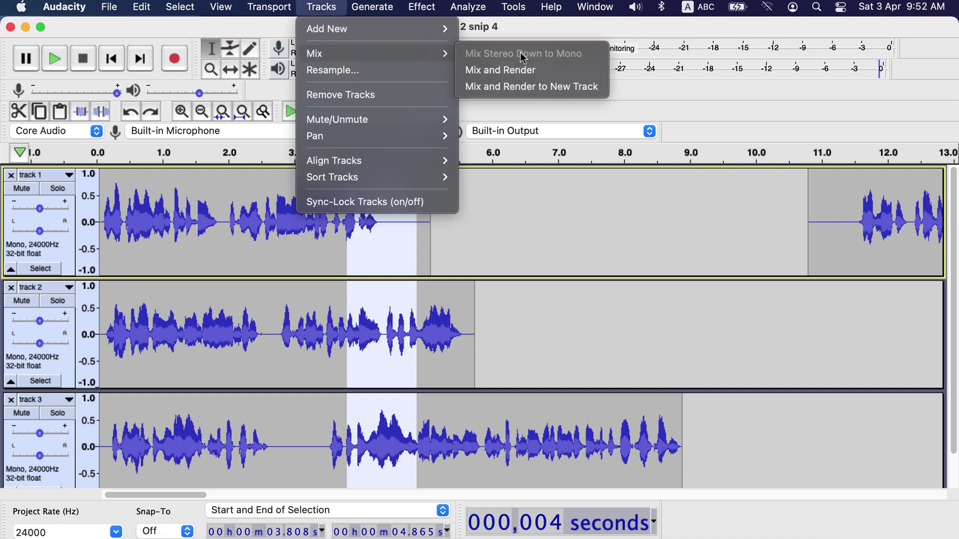
{"action": "left_click", "coordinate": [578, 91]}
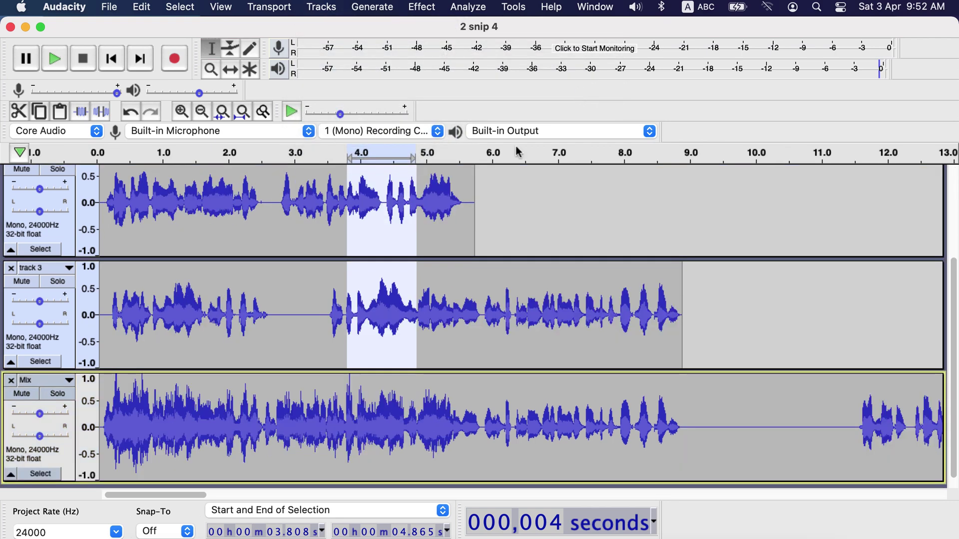
{"action": "left_click", "coordinate": [226, 410]}
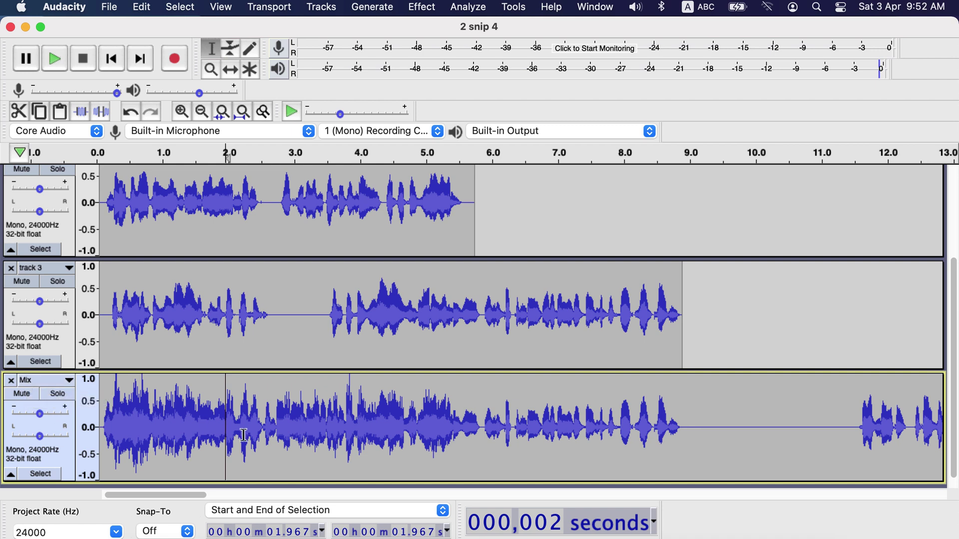
Step: Delete tracks 1, 2 and 3, leaving only the Mix track
{"action": "scroll", "coordinate": [243, 434], "scroll_direction": "up", "scroll_amount": 5}
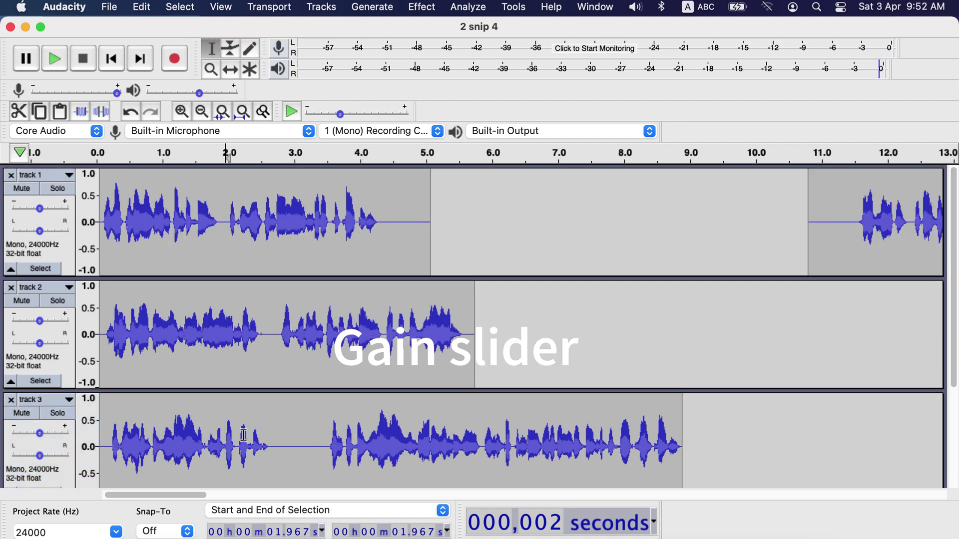
{"action": "left_click", "coordinate": [11, 176]}
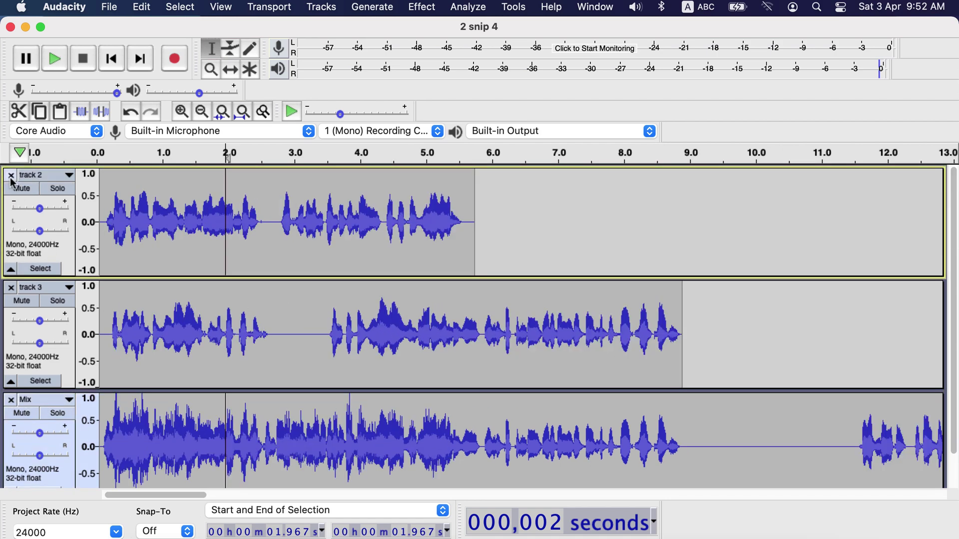
{"action": "left_click", "coordinate": [10, 176]}
{"action": "left_click", "coordinate": [10, 177]}
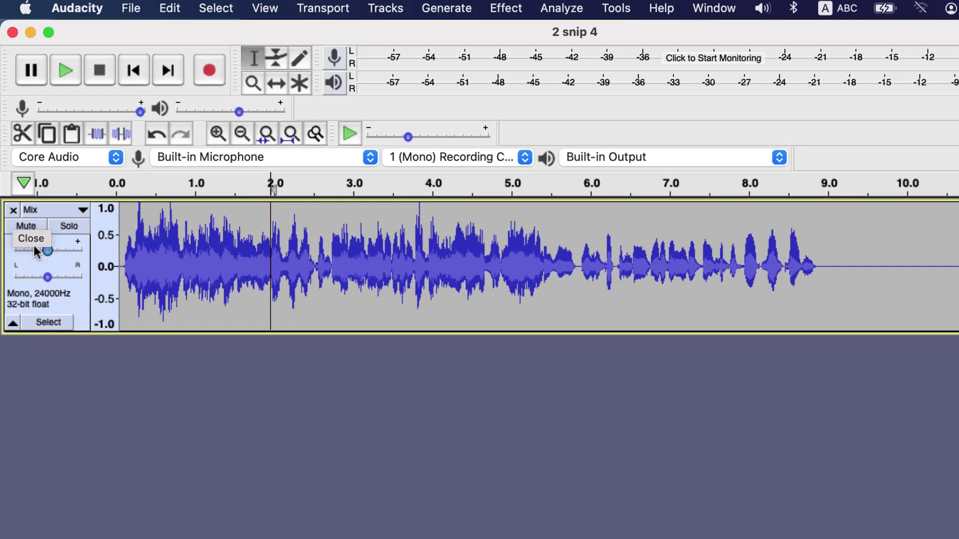
Step: Play the Mix track while raising its gain to +12 dB, then +6 dB, and select it
{"action": "mouse_move", "coordinate": [43, 251]}
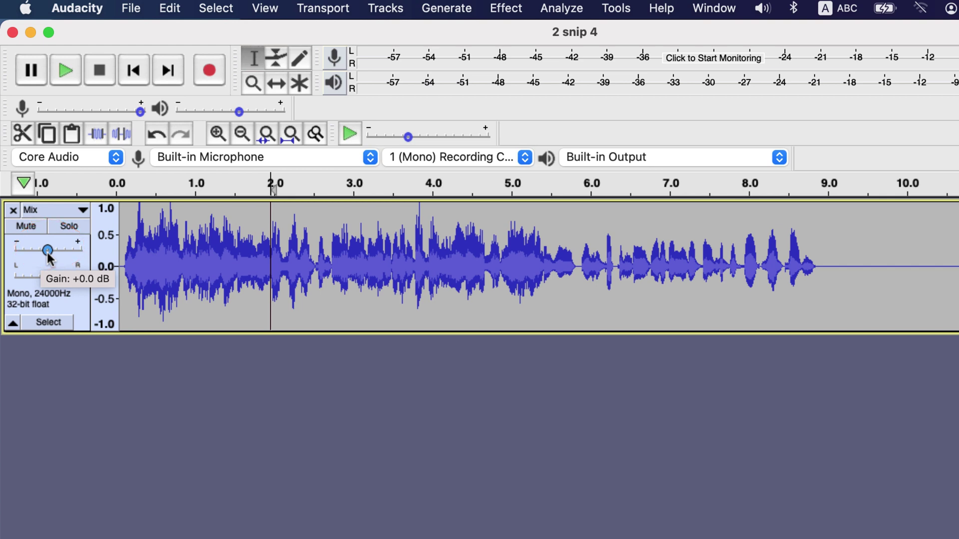
{"action": "key", "text": "space"}
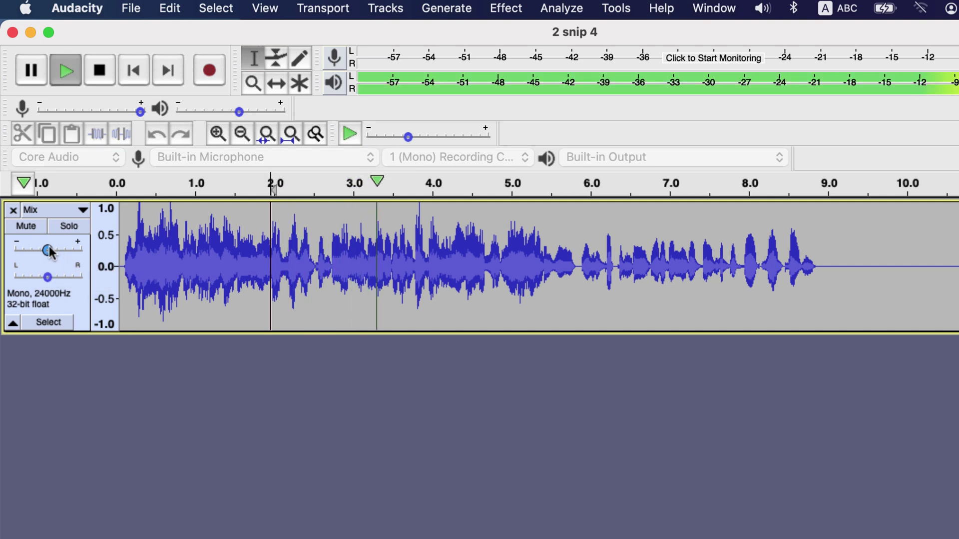
{"action": "left_click_drag", "start_coordinate": [50, 251], "coordinate": [71, 249]}
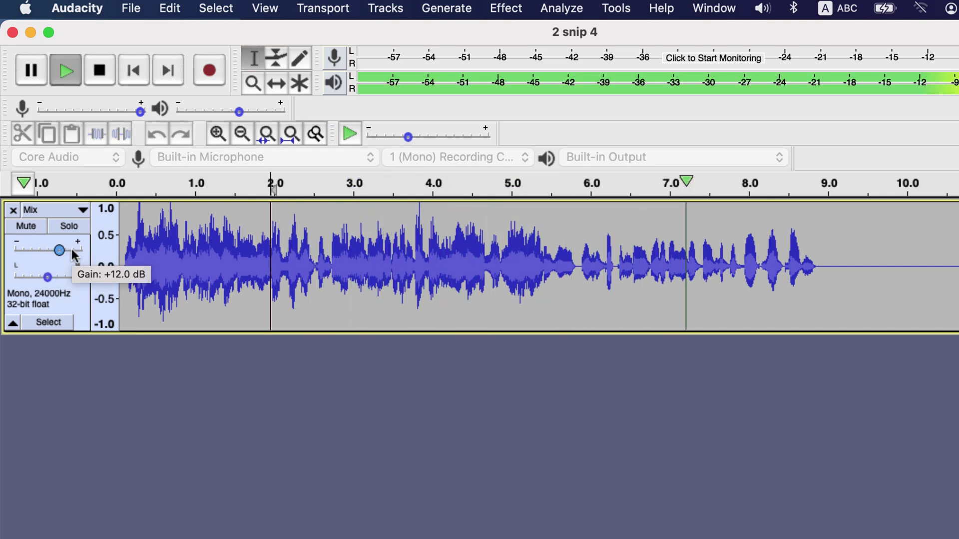
{"action": "mouse_move", "coordinate": [70, 249]}
{"action": "left_mouse_down"}
{"action": "mouse_move", "coordinate": [21, 247]}
{"action": "mouse_move", "coordinate": [55, 250]}
{"action": "left_mouse_up"}
{"action": "mouse_move", "coordinate": [55, 248]}
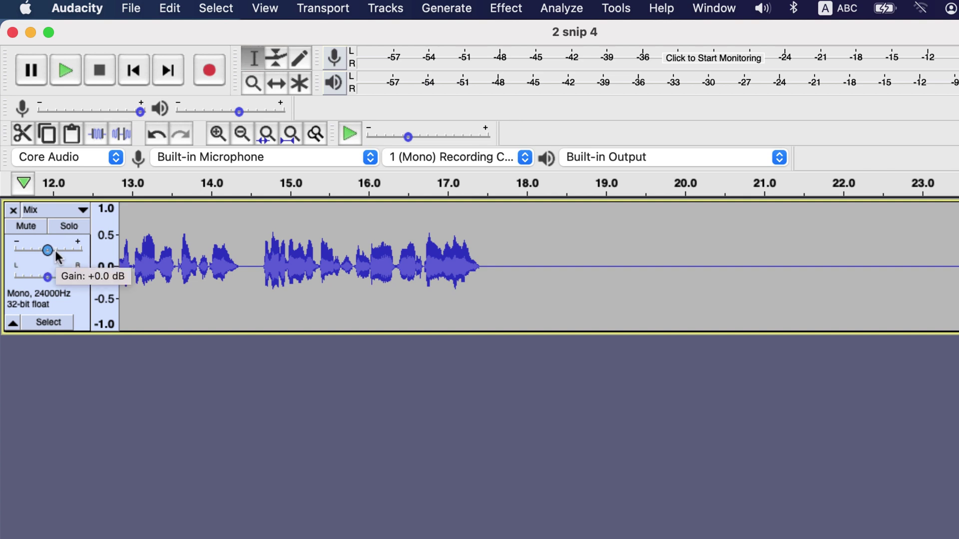
{"action": "double_click", "coordinate": [240, 262]}
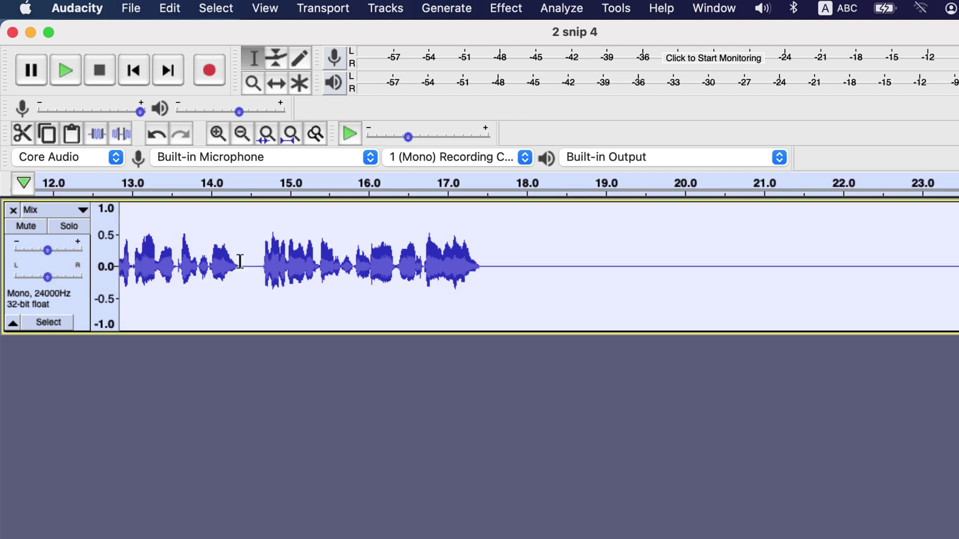
{"action": "left_click", "coordinate": [514, 10]}
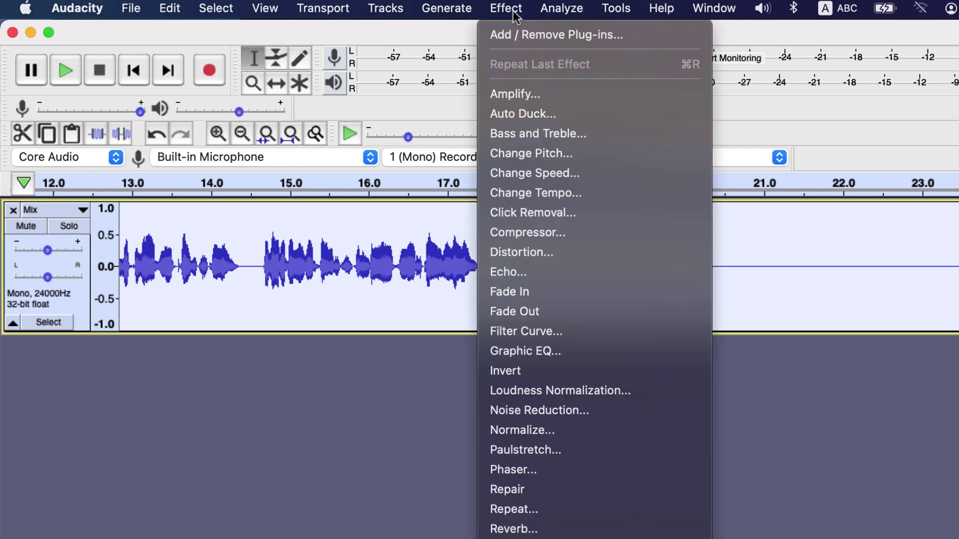
Step: Bring up the Normalize effect settings for the selected Mix track
{"action": "left_click", "coordinate": [528, 423]}
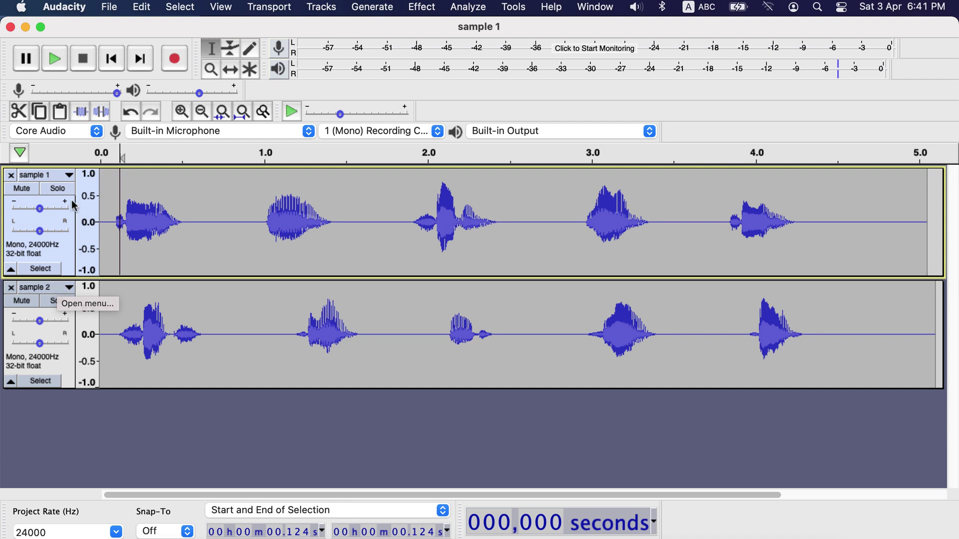
Step: Solo and play sample 1 from the start, then solo and play sample 2
{"action": "left_click", "coordinate": [58, 188]}
{"action": "left_click", "coordinate": [109, 180]}
{"action": "key", "text": "space"}
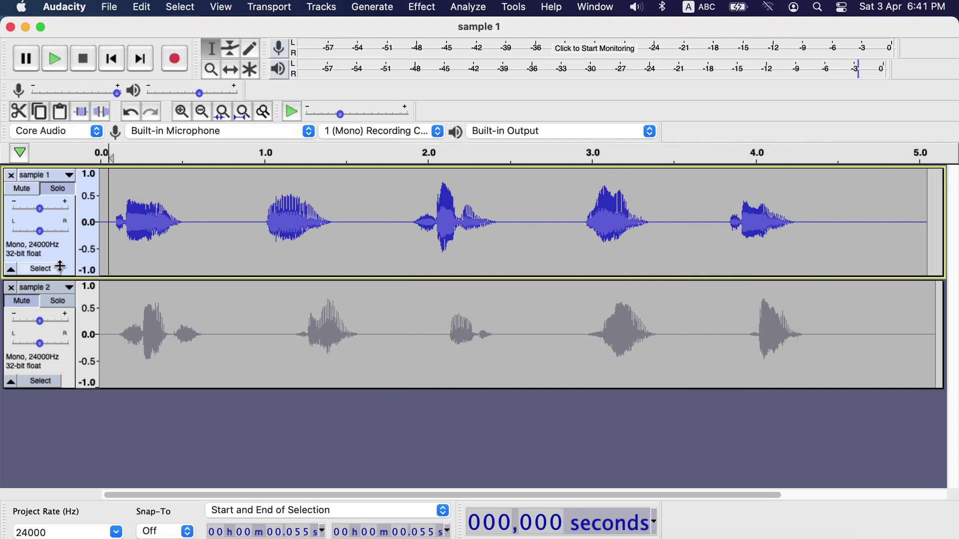
{"action": "left_click", "coordinate": [55, 302]}
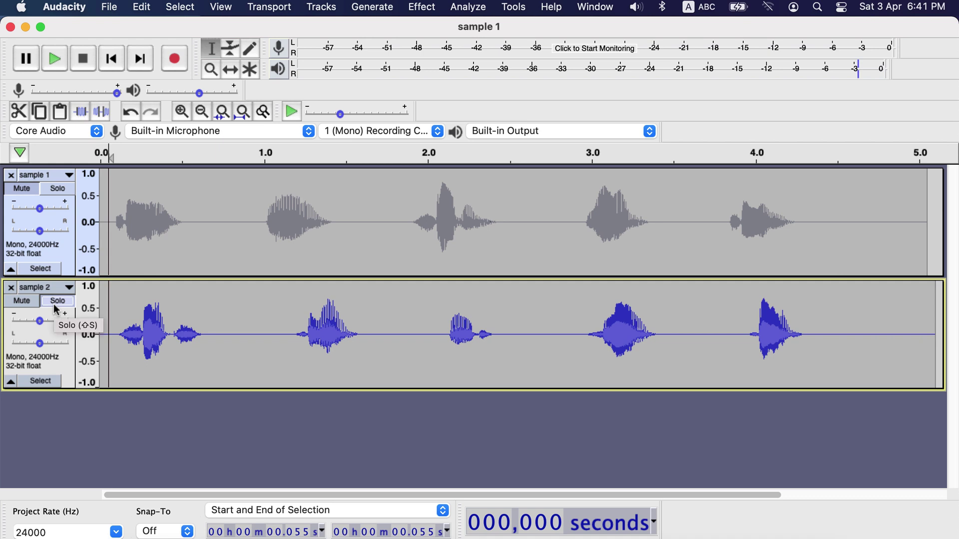
{"action": "key", "text": "space"}
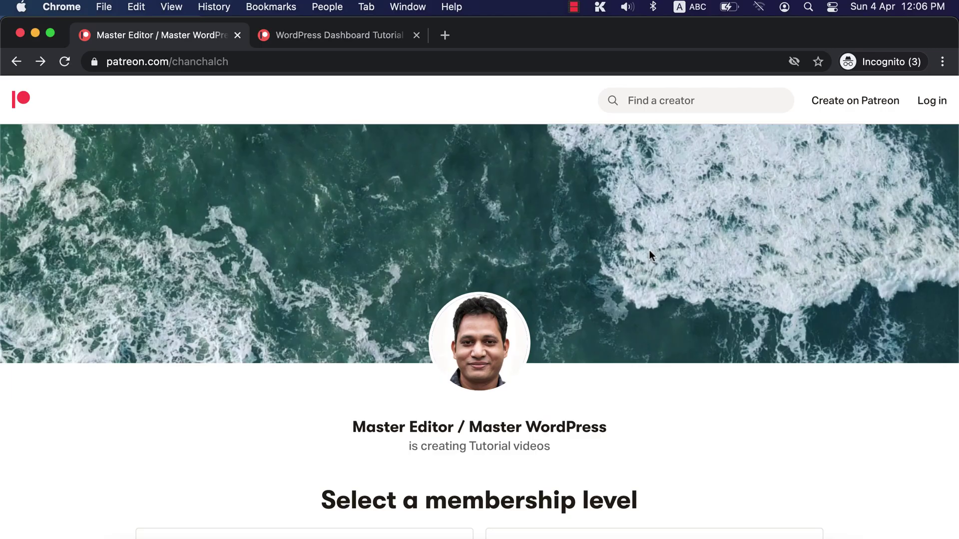
Step: Scroll past the $3 and $9 tiers to the locked 'WordPress Dashboard Tutorial for Beginners' post
{"action": "scroll", "coordinate": [650, 250], "scroll_direction": "down", "scroll_amount": 5}
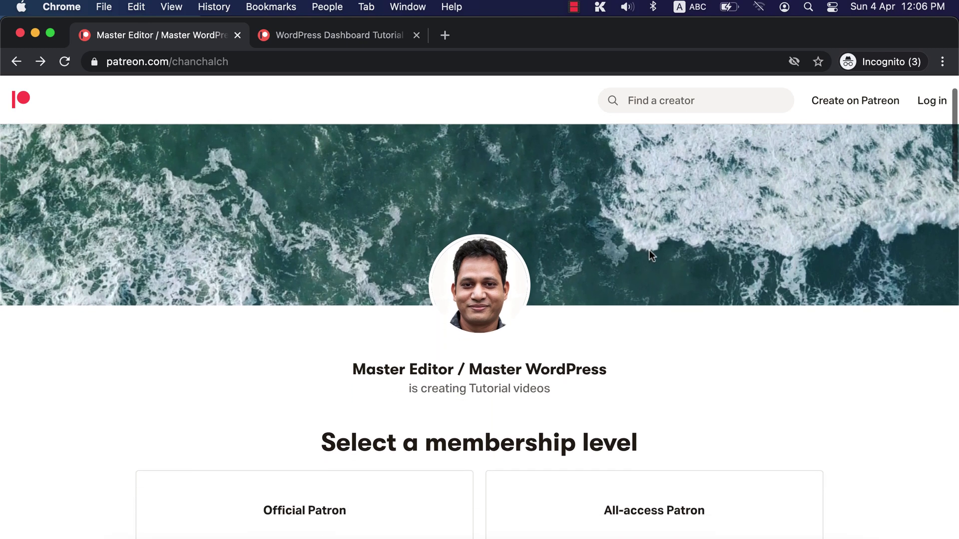
{"action": "scroll", "coordinate": [650, 252], "scroll_direction": "down", "scroll_amount": 4}
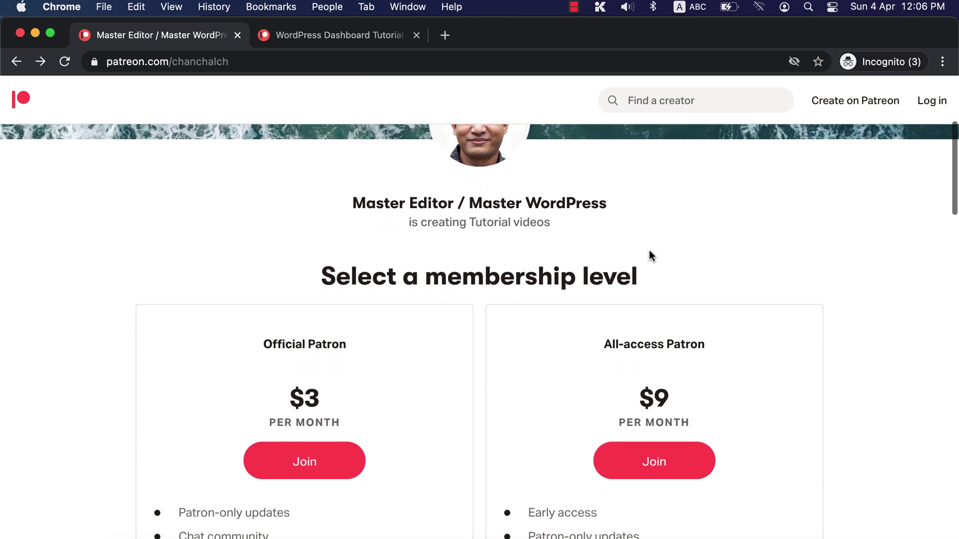
{"action": "scroll", "coordinate": [650, 256], "scroll_direction": "down", "scroll_amount": 1}
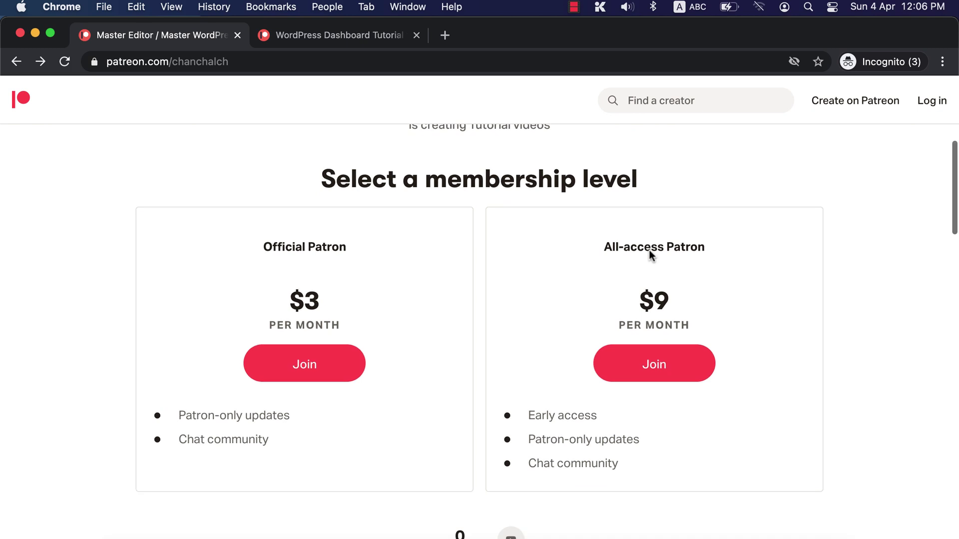
{"action": "scroll", "coordinate": [649, 252], "scroll_direction": "down", "scroll_amount": 5}
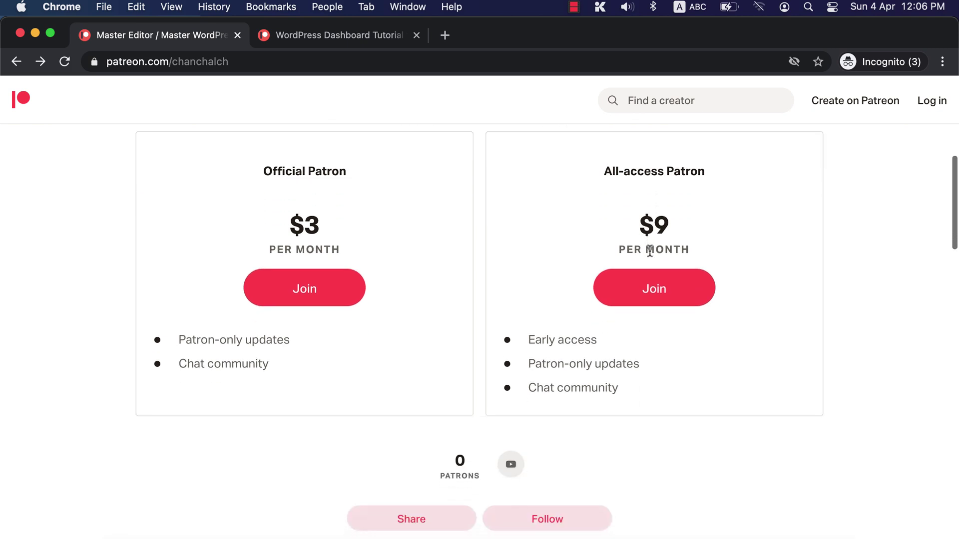
{"action": "scroll", "coordinate": [649, 251], "scroll_direction": "down", "scroll_amount": 4}
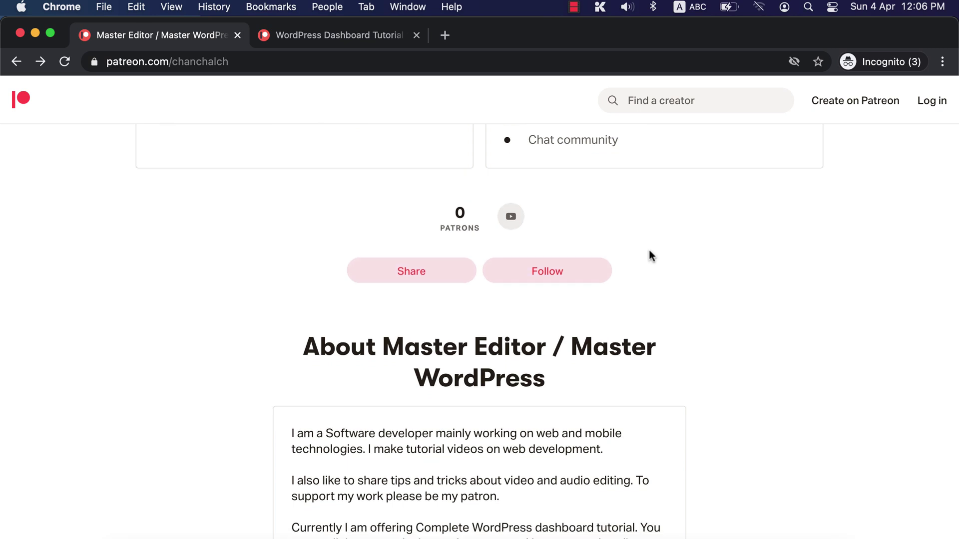
{"action": "scroll", "coordinate": [651, 255], "scroll_direction": "down", "scroll_amount": 6}
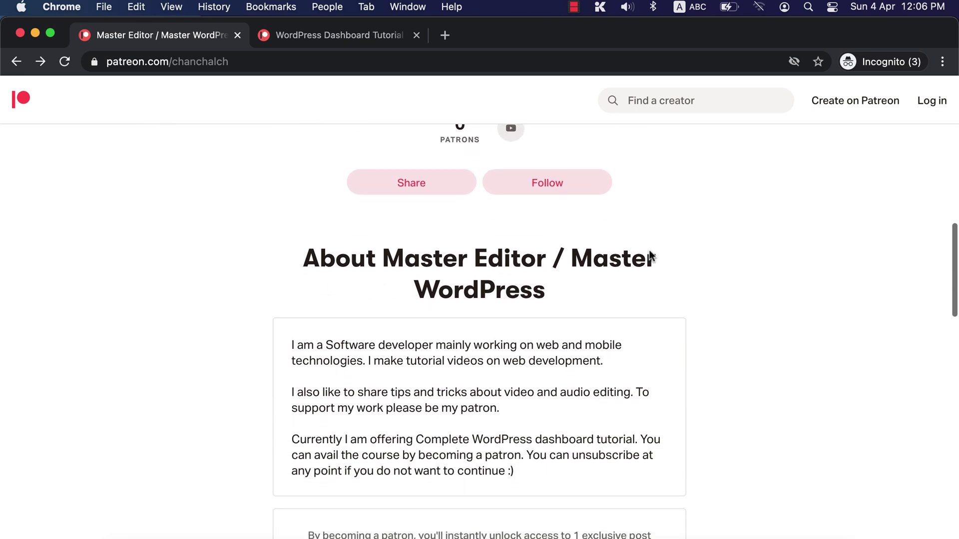
{"action": "scroll", "coordinate": [651, 255], "scroll_direction": "down", "scroll_amount": 3}
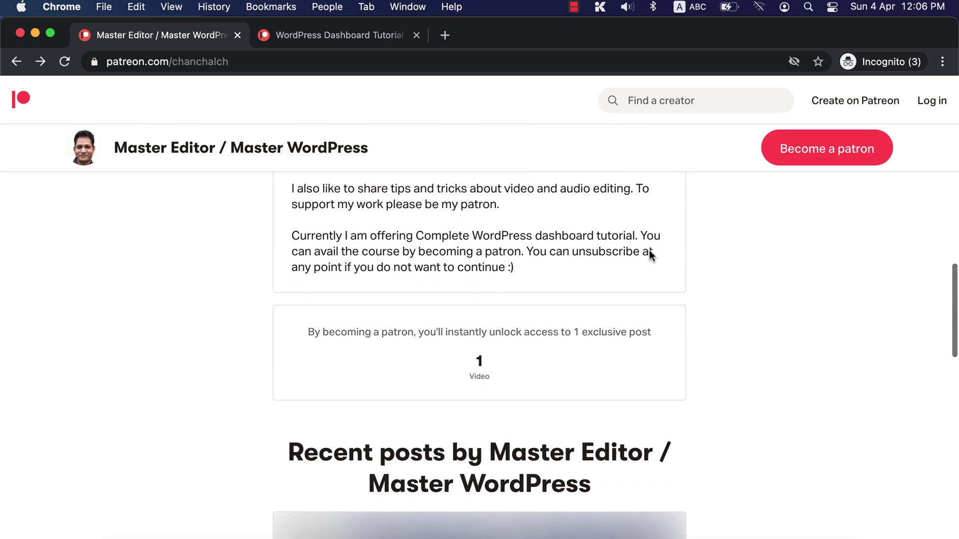
{"action": "scroll", "coordinate": [650, 250], "scroll_direction": "down", "scroll_amount": 6}
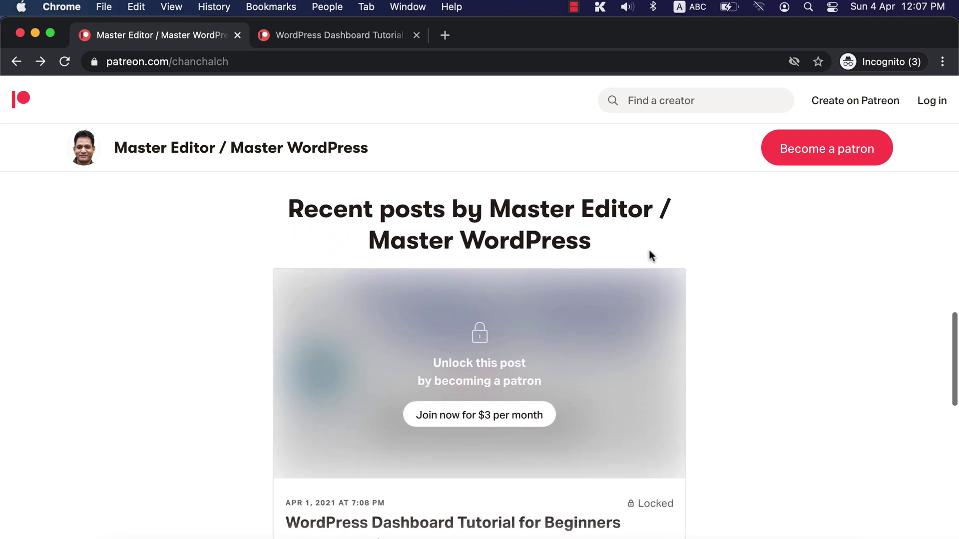
{"action": "scroll", "coordinate": [650, 251], "scroll_direction": "down", "scroll_amount": 3}
{"action": "scroll", "coordinate": [650, 250], "scroll_direction": "down", "scroll_amount": 2}
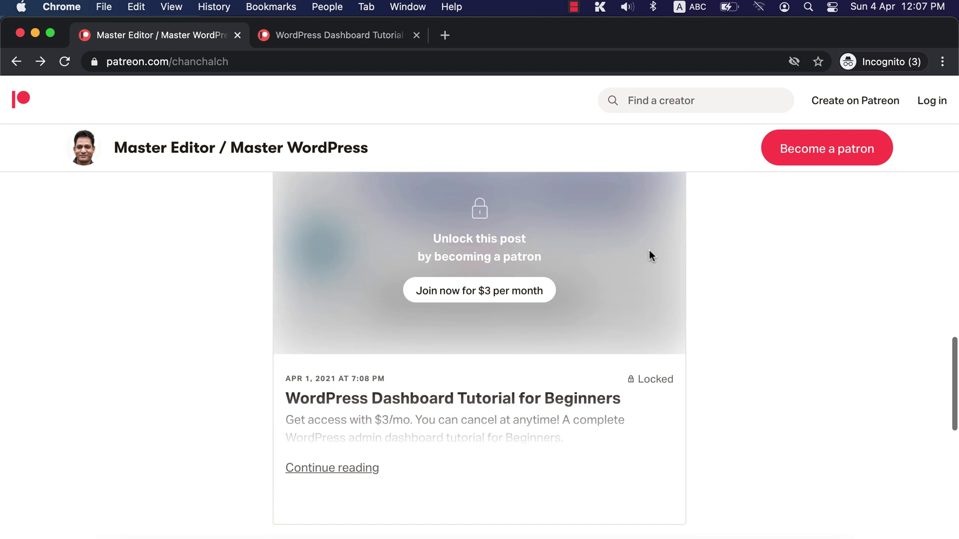